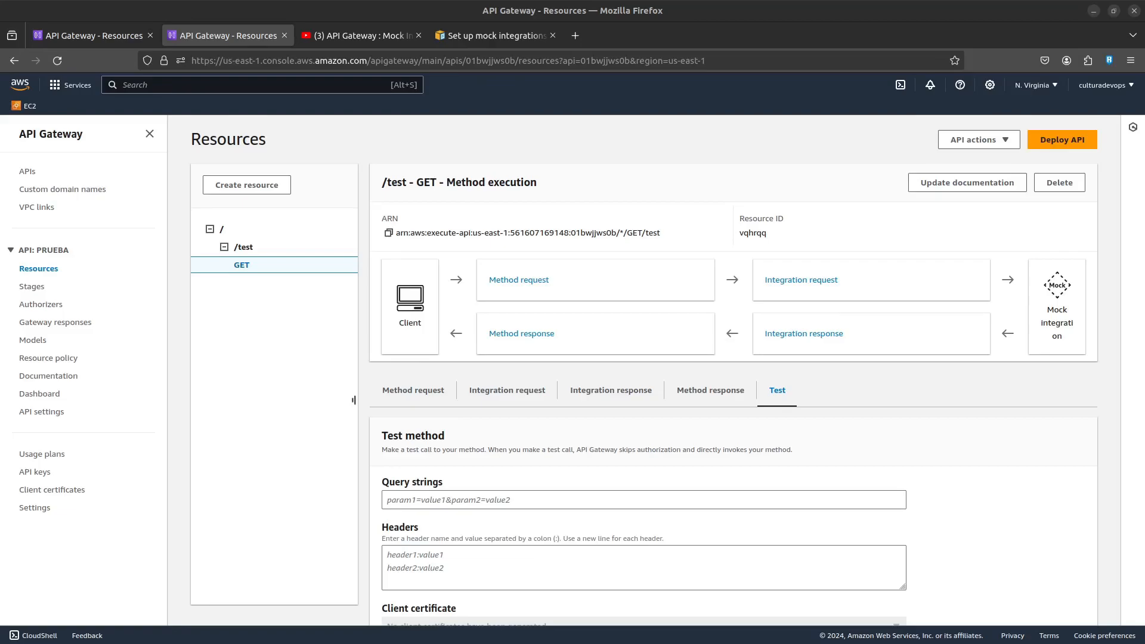
Examine the test form of the /test GET method and its existing results, including the response body, headers and execution log
{"action": "scroll", "coordinate": [947, 411], "scroll_direction": "down", "scroll_amount": 2}
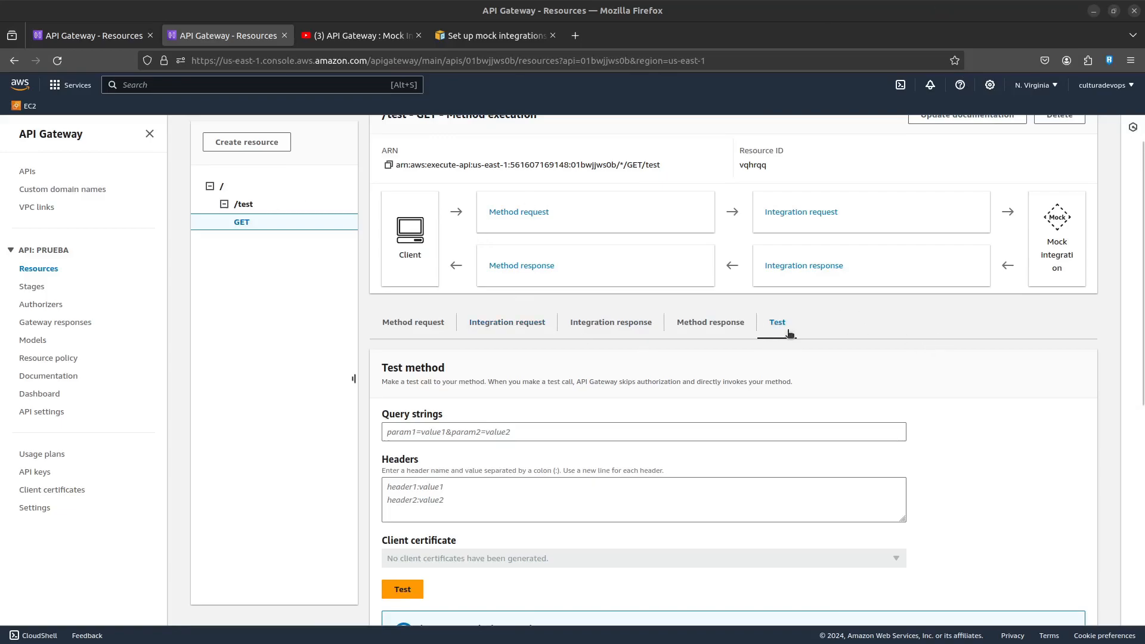
{"action": "scroll", "coordinate": [643, 326], "scroll_direction": "down", "scroll_amount": 3}
{"action": "scroll", "coordinate": [485, 295], "scroll_direction": "up", "scroll_amount": 2}
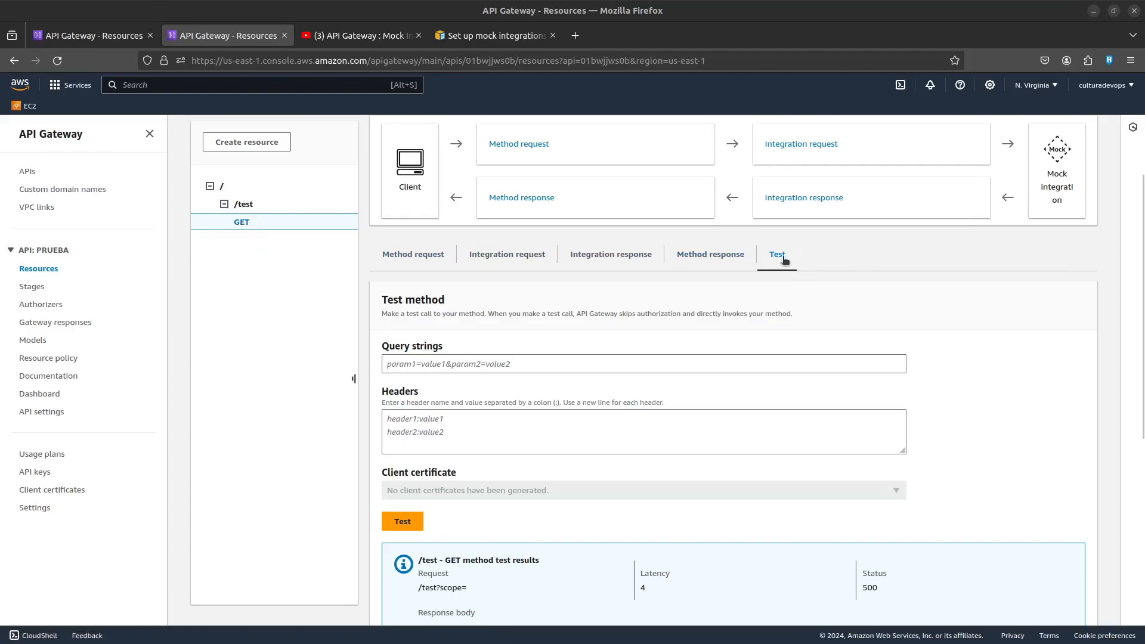
{"action": "left_click", "coordinate": [400, 363]}
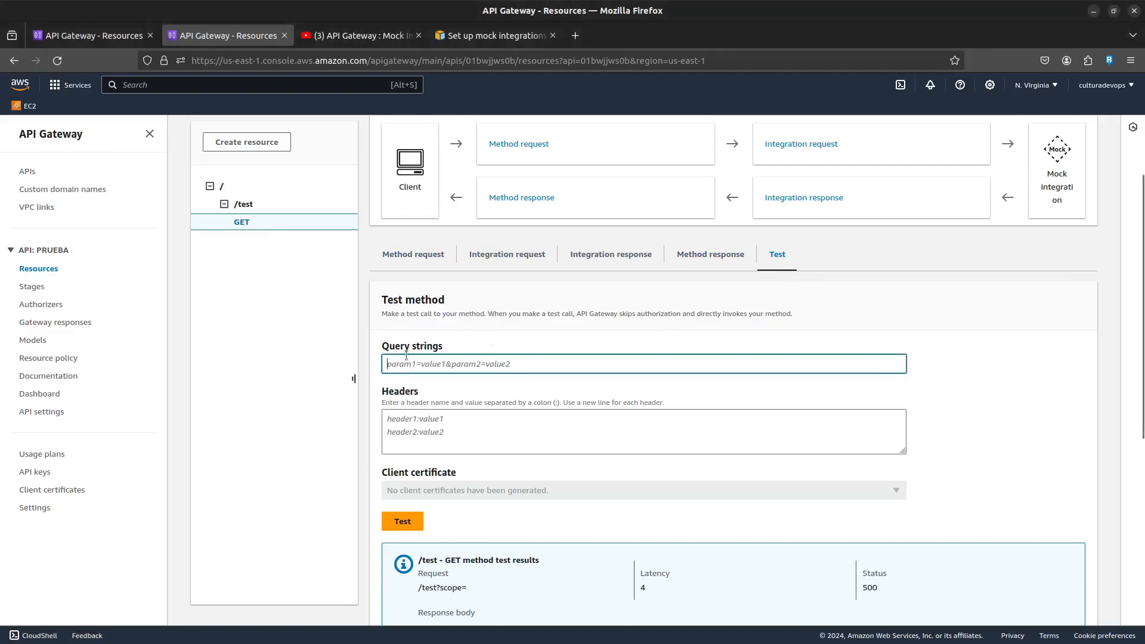
{"action": "left_click", "coordinate": [432, 421]}
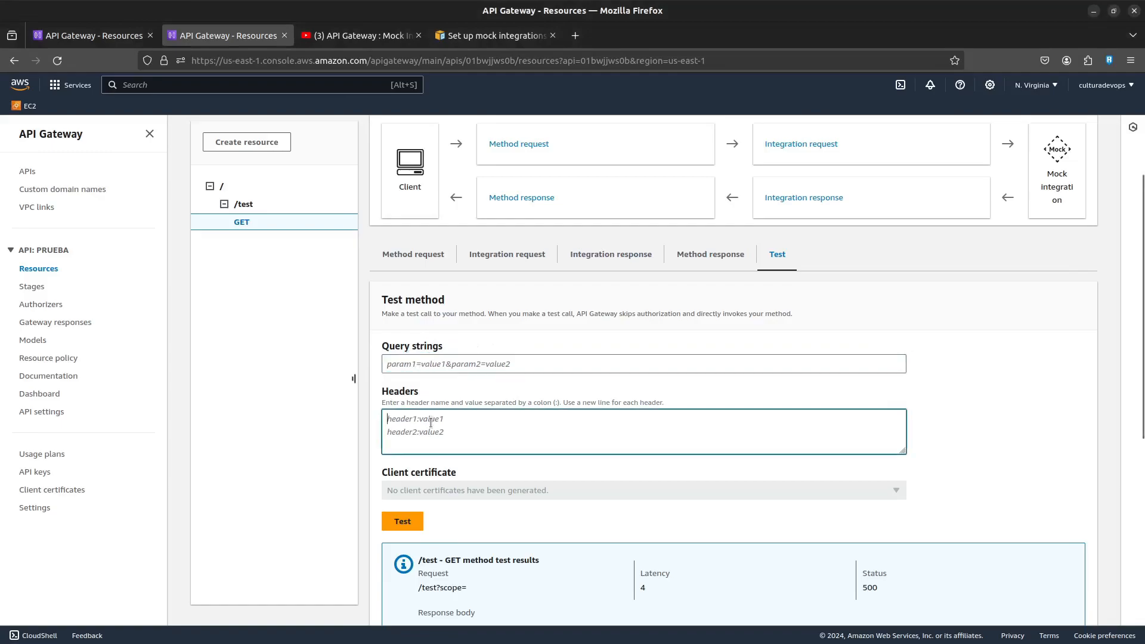
{"action": "scroll", "coordinate": [447, 420], "scroll_direction": "down", "scroll_amount": 3}
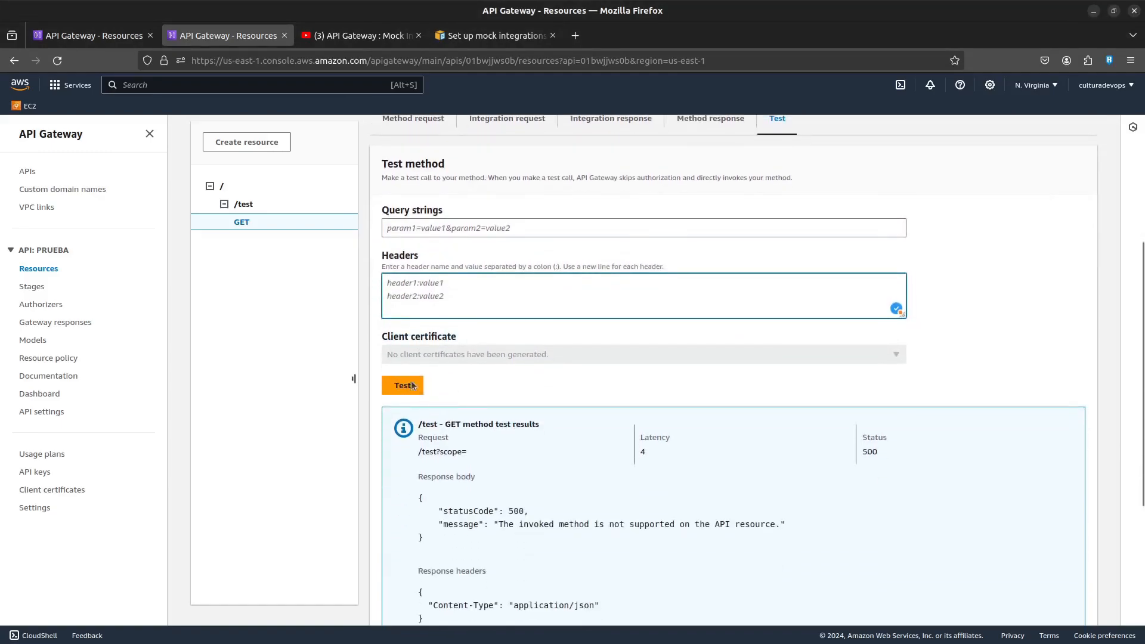
{"action": "scroll", "coordinate": [584, 445], "scroll_direction": "down", "scroll_amount": 6}
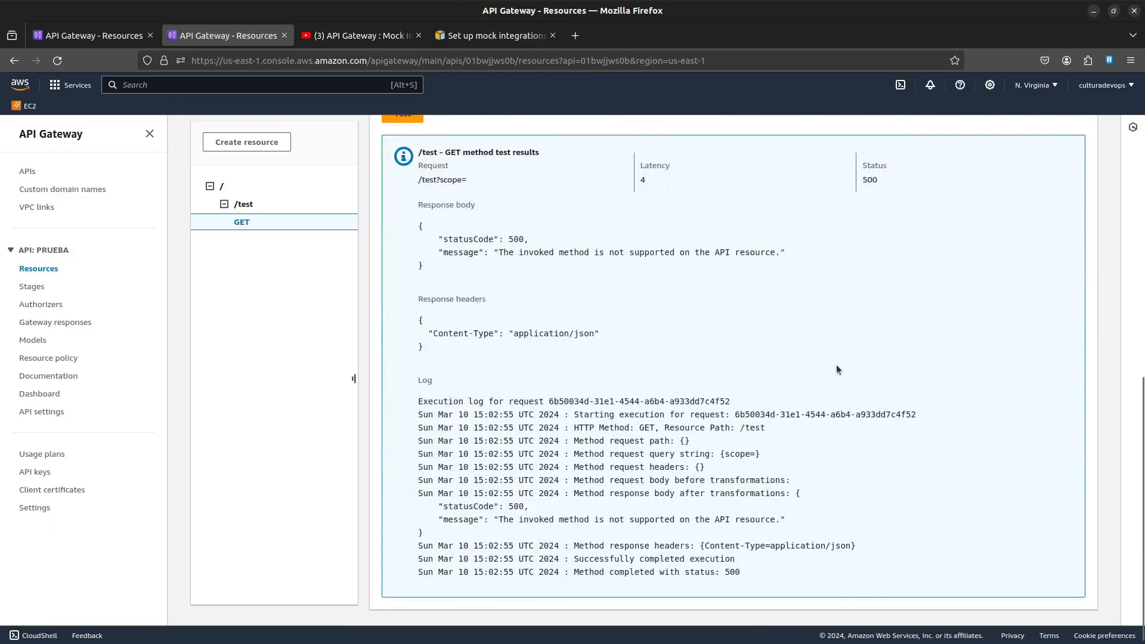
{"action": "left_click_drag", "start_coordinate": [415, 402], "coordinate": [783, 581]}
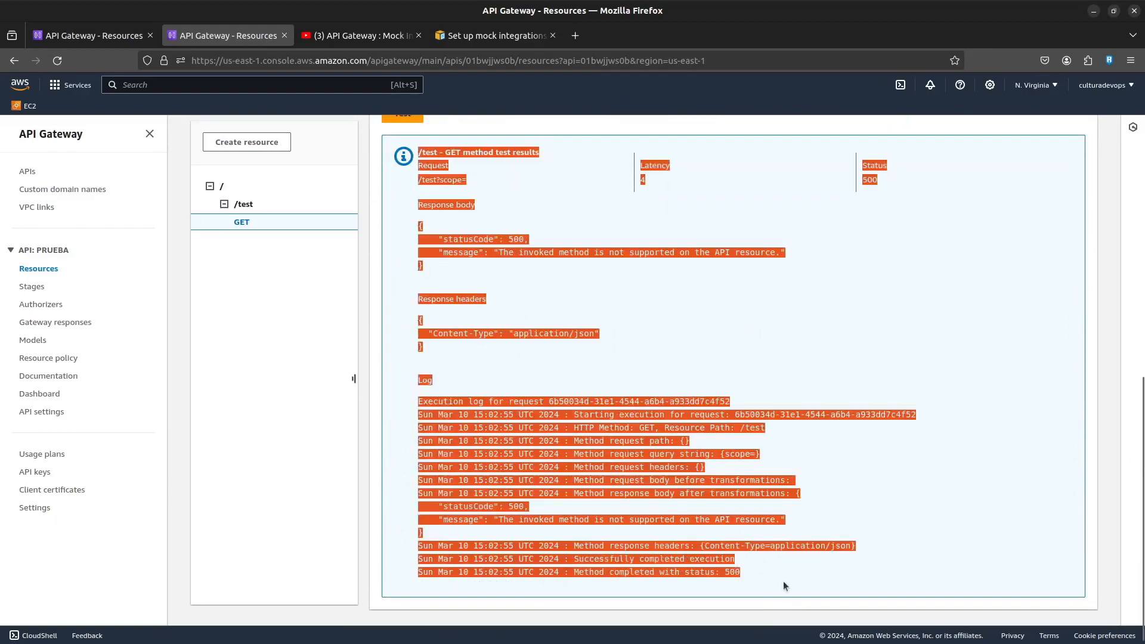
{"action": "left_click", "coordinate": [784, 564]}
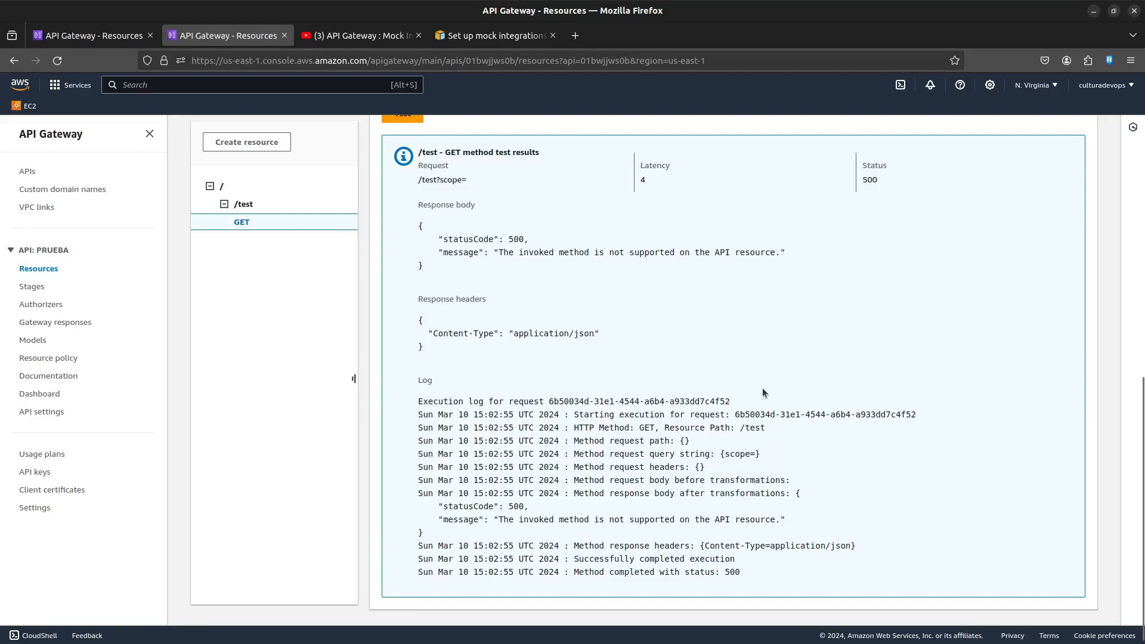
{"action": "scroll", "coordinate": [763, 391], "scroll_direction": "up", "scroll_amount": 2}
{"action": "scroll", "coordinate": [763, 388], "scroll_direction": "up", "scroll_amount": 4}
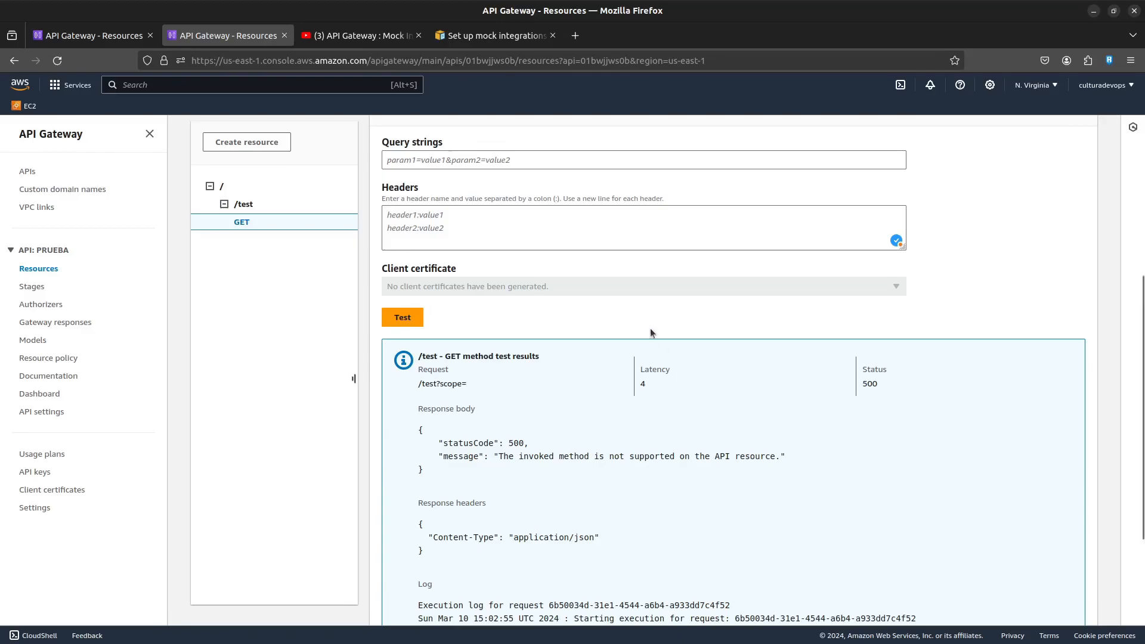
Switch to the AWS documentation on mock integrations and examine its error response and scope-based mapping template examples
{"action": "left_click", "coordinate": [494, 37]}
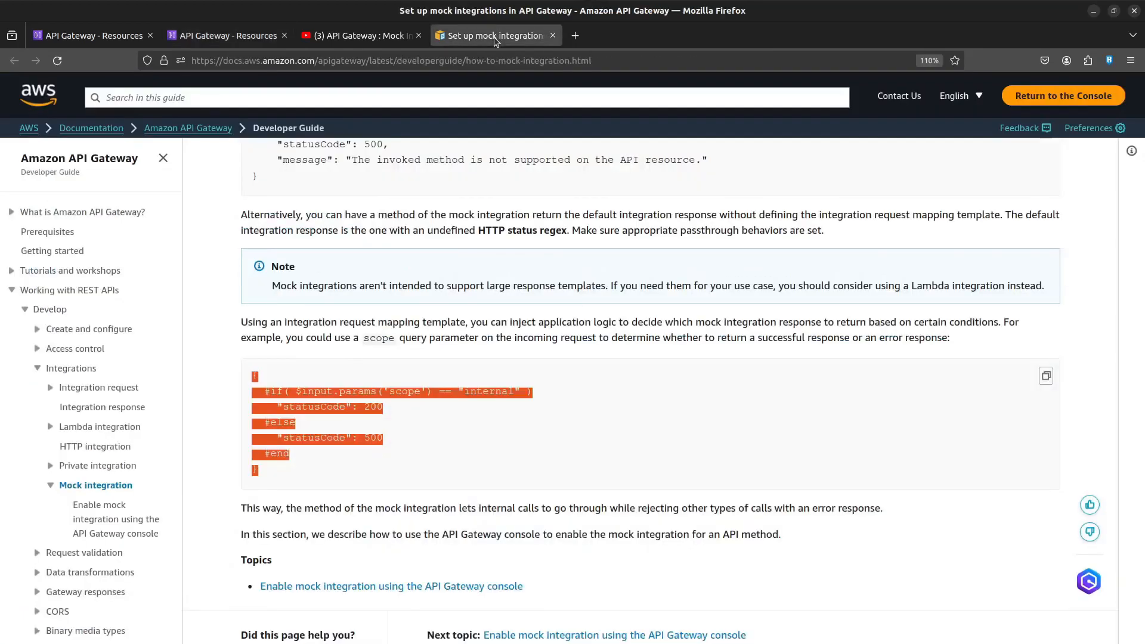
{"action": "scroll", "coordinate": [452, 223], "scroll_direction": "up", "scroll_amount": 10}
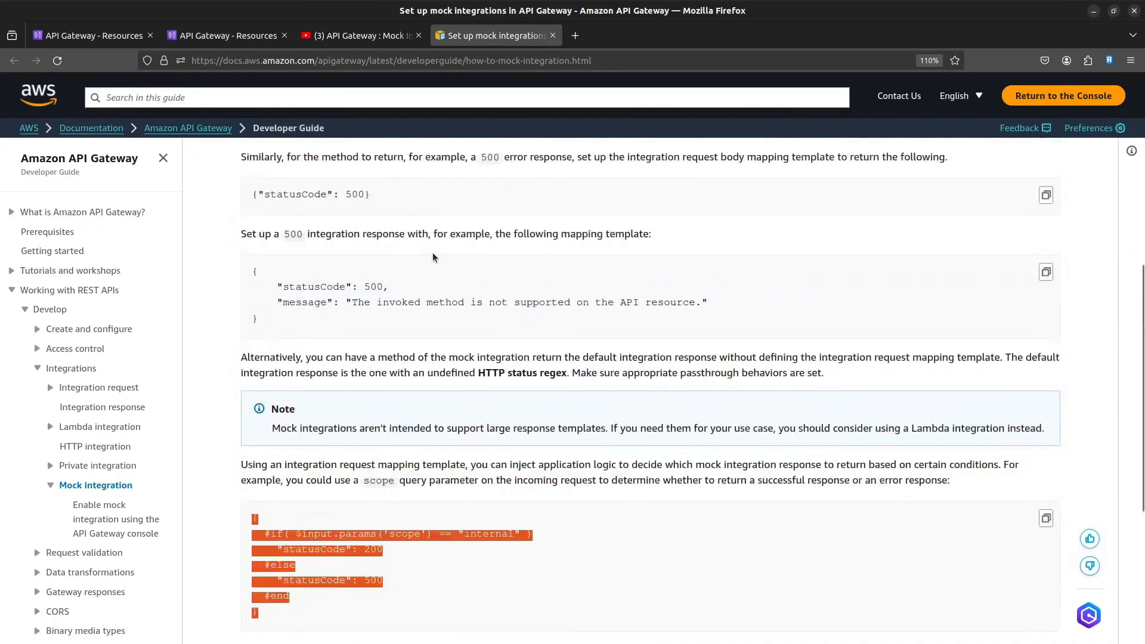
{"action": "scroll", "coordinate": [452, 321], "scroll_direction": "down", "scroll_amount": 10}
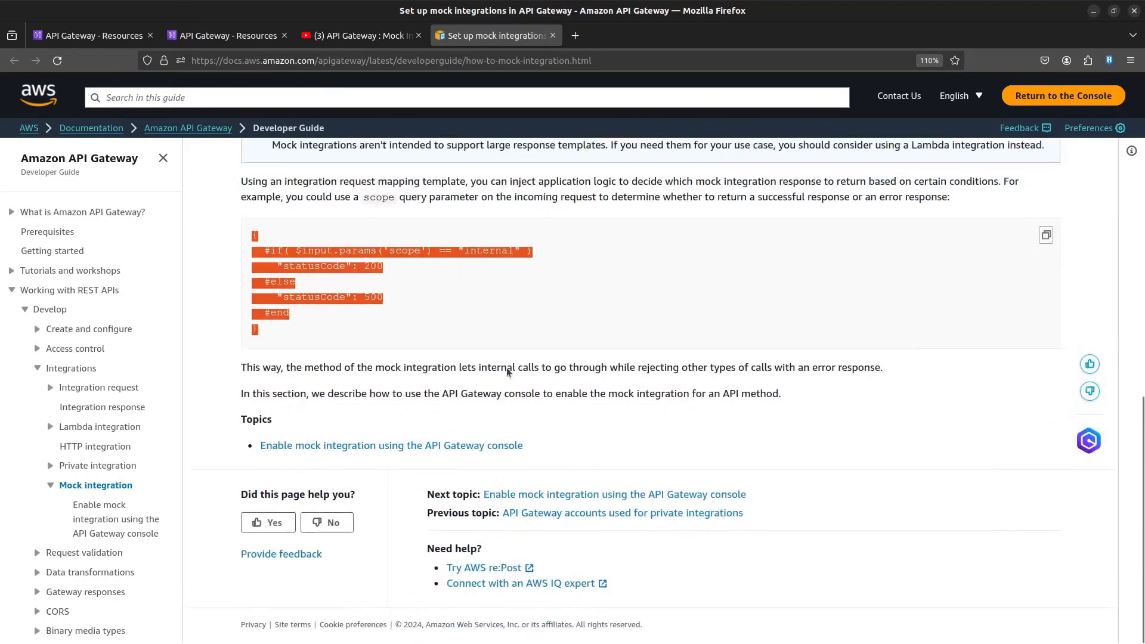
{"action": "scroll", "coordinate": [526, 407], "scroll_direction": "up", "scroll_amount": 8}
{"action": "scroll", "coordinate": [623, 339], "scroll_direction": "up", "scroll_amount": 5}
{"action": "scroll", "coordinate": [620, 342], "scroll_direction": "down", "scroll_amount": 8}
{"action": "scroll", "coordinate": [621, 343], "scroll_direction": "down", "scroll_amount": 5}
{"action": "left_click", "coordinate": [388, 35]}
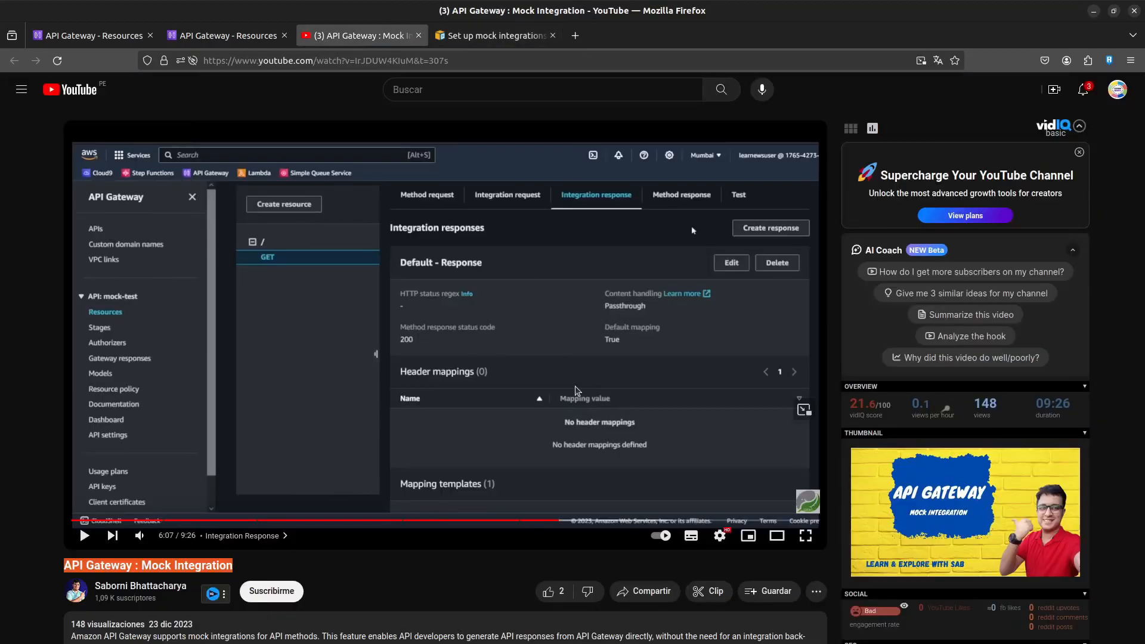
Return to the API Gateway console and test the /test GET method with the query string scope=internal
{"action": "left_click", "coordinate": [226, 38]}
{"action": "scroll", "coordinate": [598, 406], "scroll_direction": "up", "scroll_amount": 3}
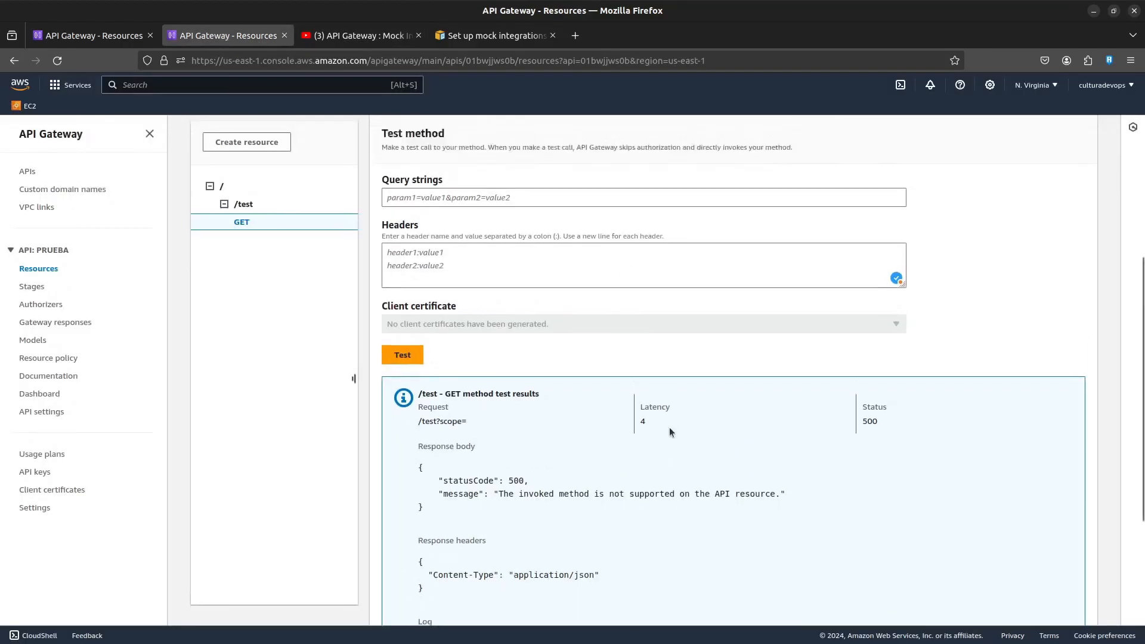
{"action": "left_click", "coordinate": [496, 366]}
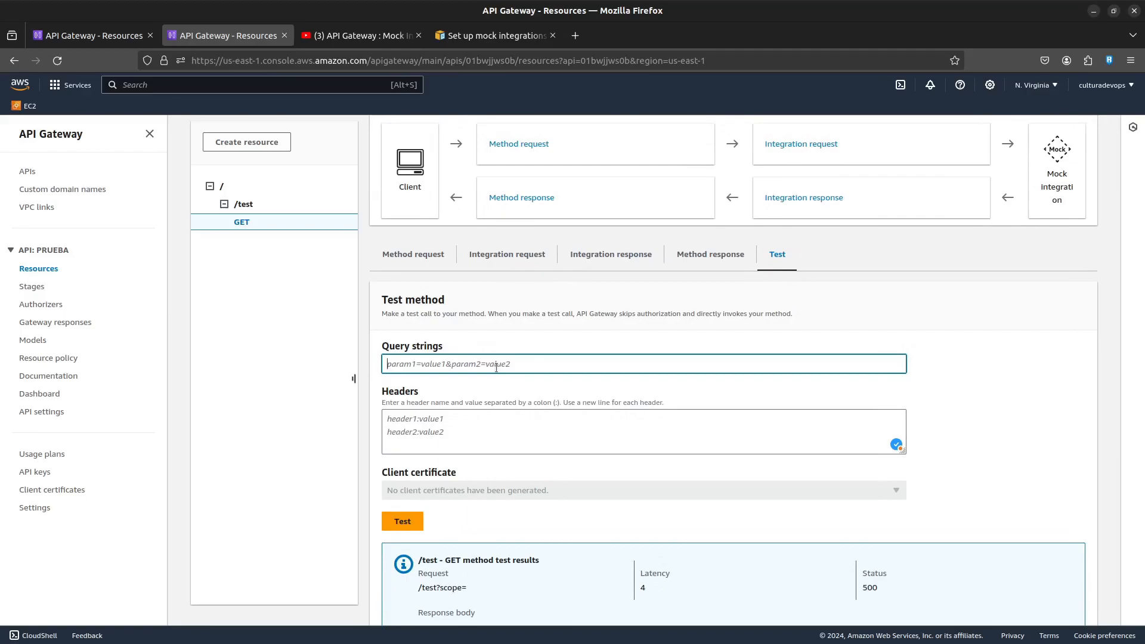
{"action": "type", "text": "scop"}
{"action": "key", "text": "BackSpace"}
{"action": "key", "text": "BackSpace"}
{"action": "type", "text": "ope=internal"}
{"action": "left_click", "coordinate": [402, 523]}
{"action": "scroll", "coordinate": [772, 409], "scroll_direction": "down", "scroll_amount": 5}
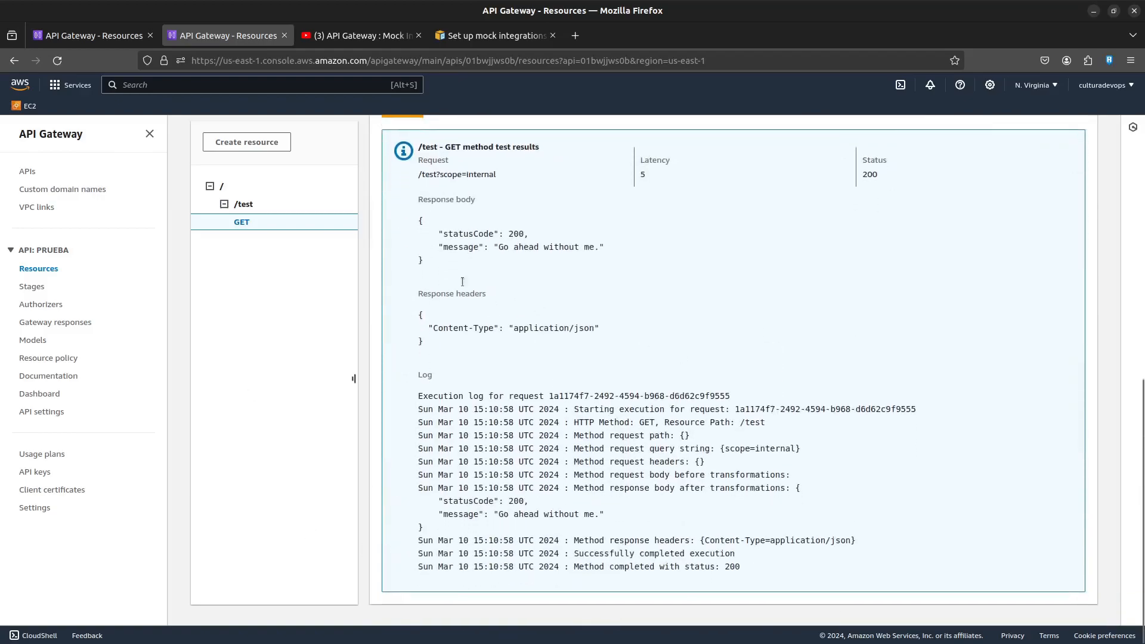
Review the response body, response headers and execution log of the scope=internal test
{"action": "left_click_drag", "start_coordinate": [417, 220], "coordinate": [606, 246]}
{"action": "left_click", "coordinate": [499, 262]}
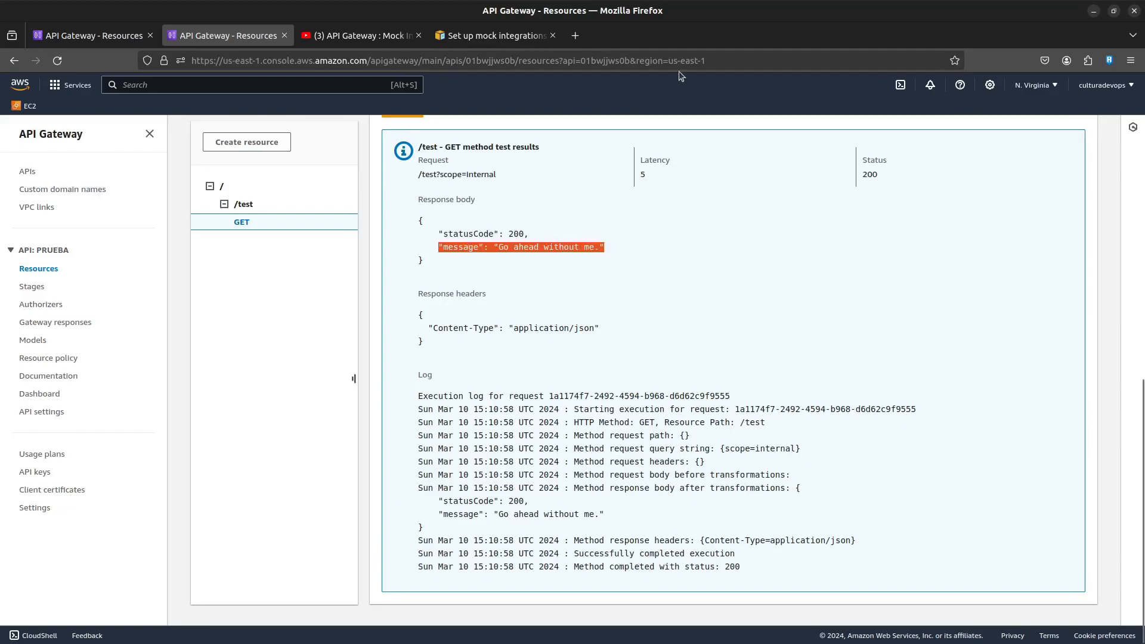
{"action": "left_click_drag", "start_coordinate": [418, 296], "coordinate": [476, 351]}
{"action": "left_click", "coordinate": [476, 346]}
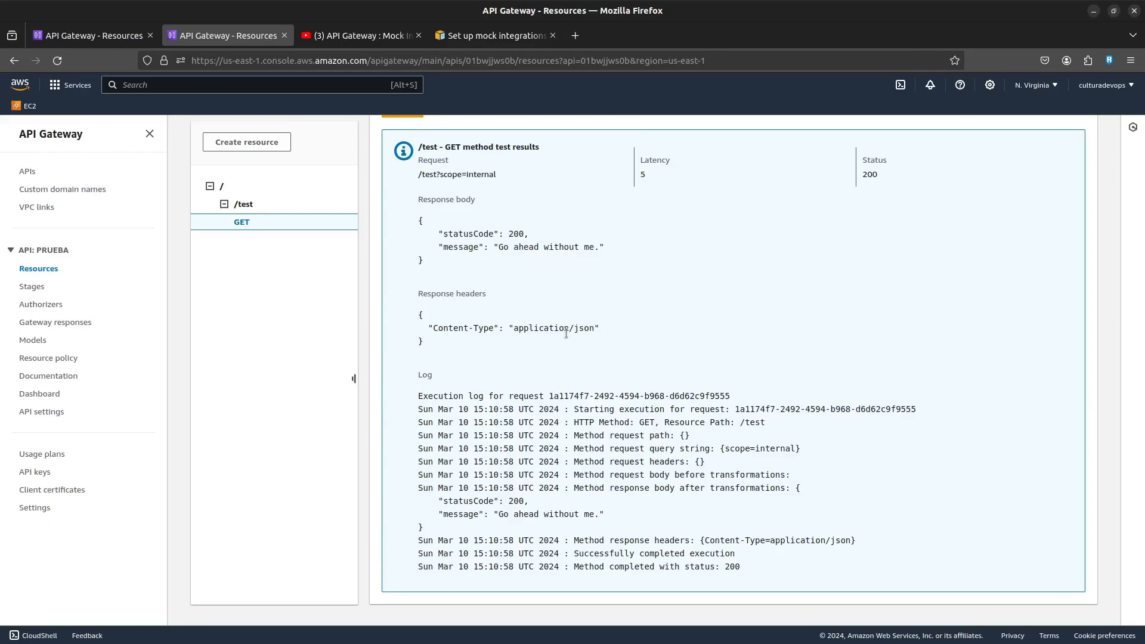
{"action": "left_click_drag", "start_coordinate": [411, 410], "coordinate": [780, 439]}
{"action": "left_click", "coordinate": [782, 441]}
Test the GET method with the query string scope=nofound and review its response body and execution log
{"action": "scroll", "coordinate": [762, 409], "scroll_direction": "up", "scroll_amount": 5}
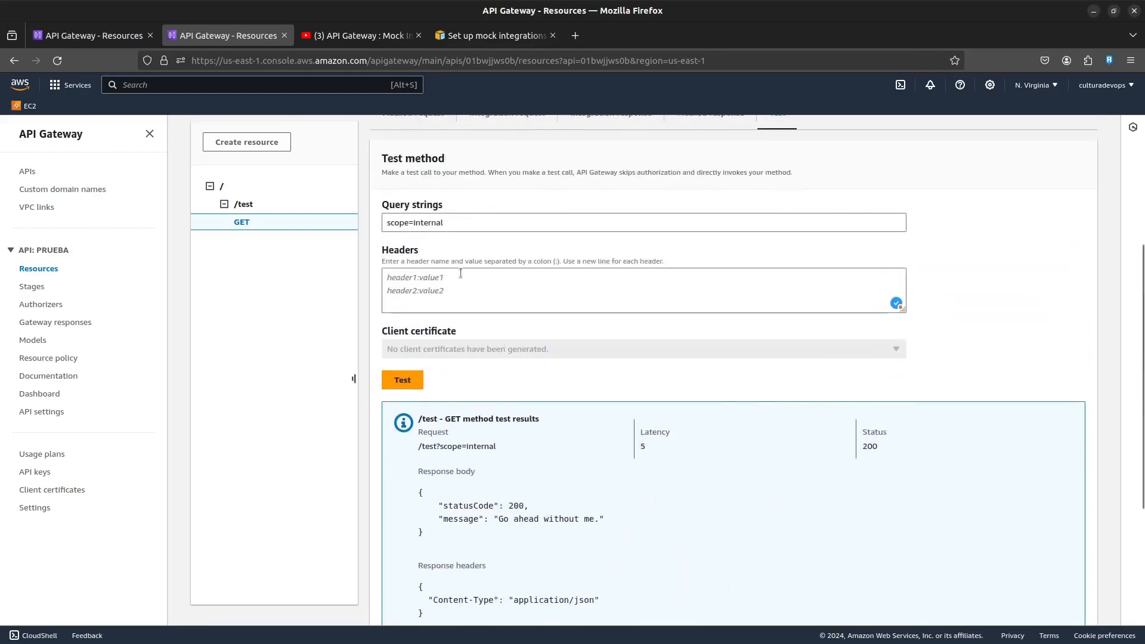
{"action": "double_click", "coordinate": [429, 224]}
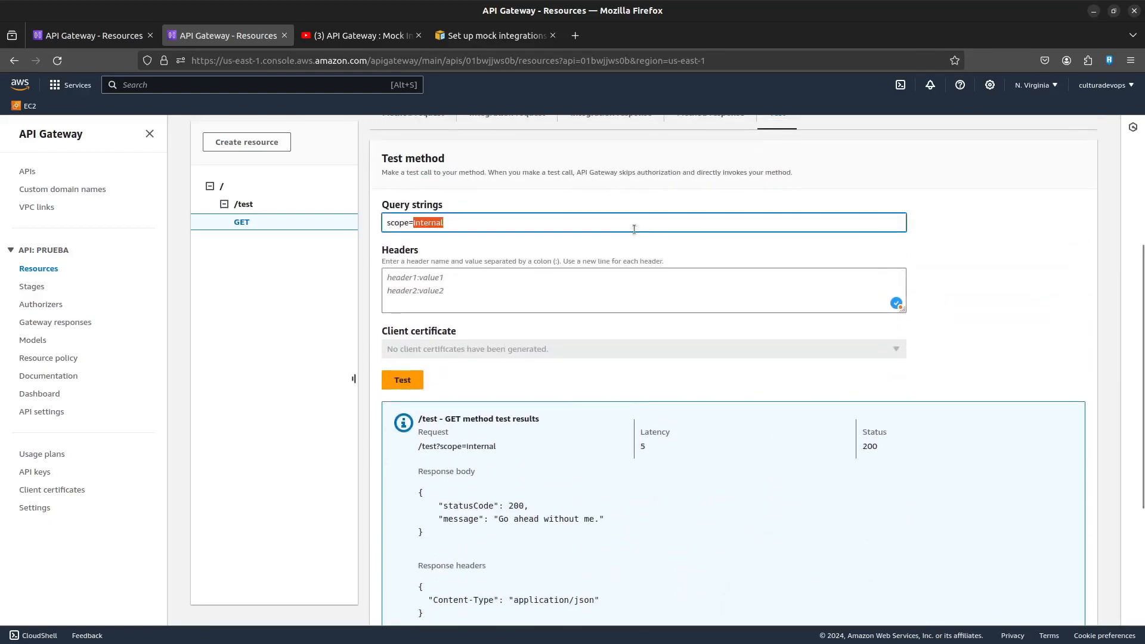
{"action": "type", "text": "nofound"}
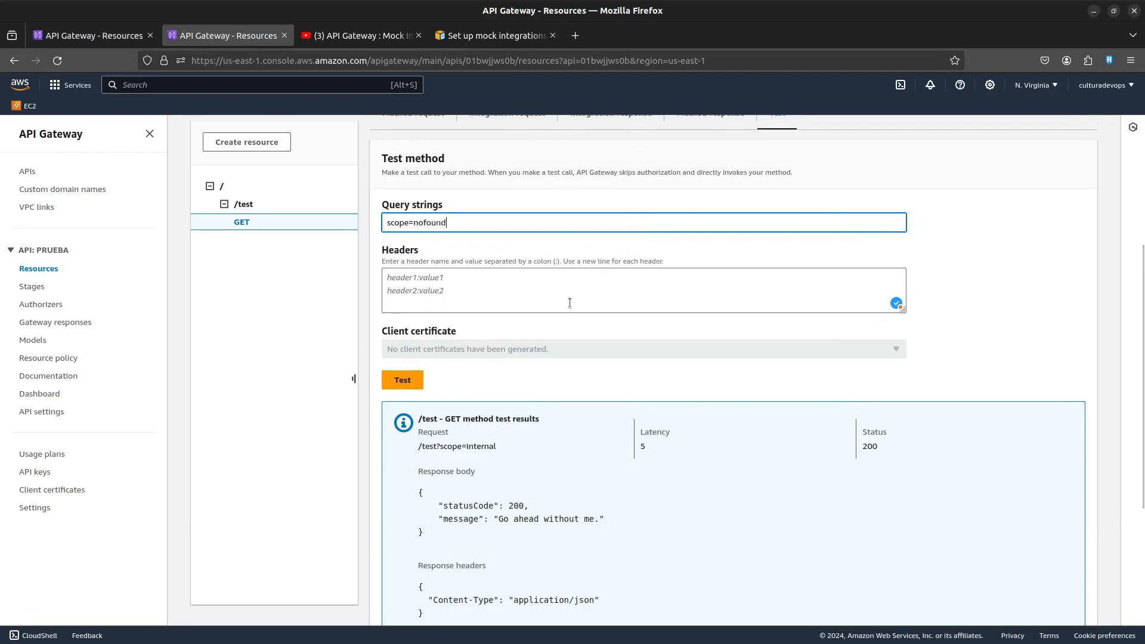
{"action": "left_click", "coordinate": [405, 379]}
{"action": "scroll", "coordinate": [667, 367], "scroll_direction": "down", "scroll_amount": 3}
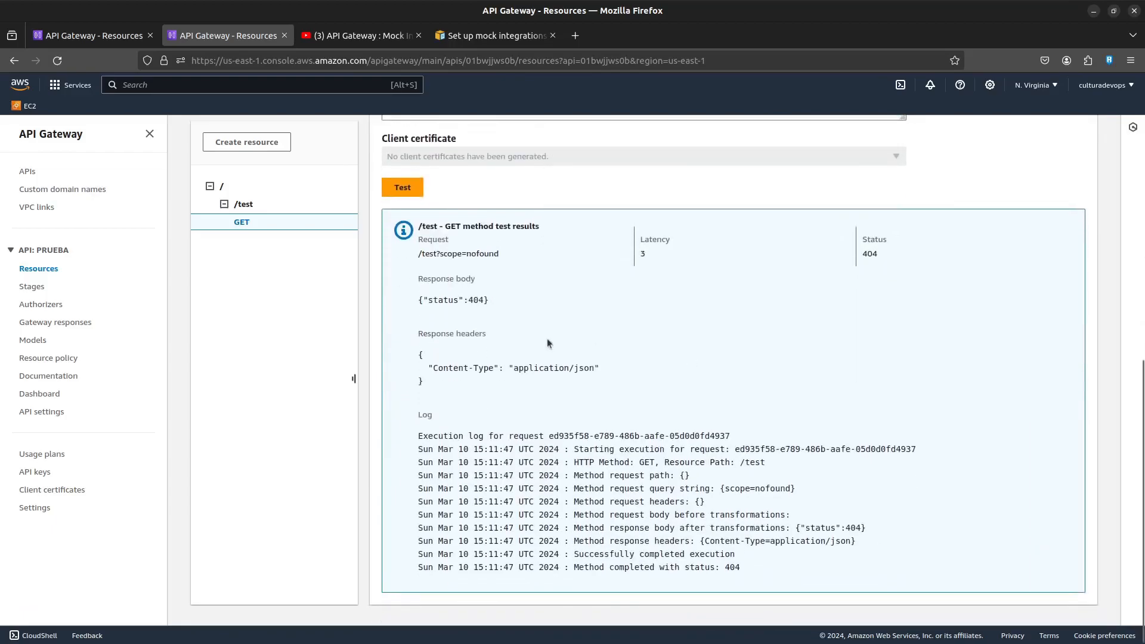
{"action": "left_click_drag", "start_coordinate": [418, 306], "coordinate": [501, 307]}
{"action": "left_click", "coordinate": [501, 306]}
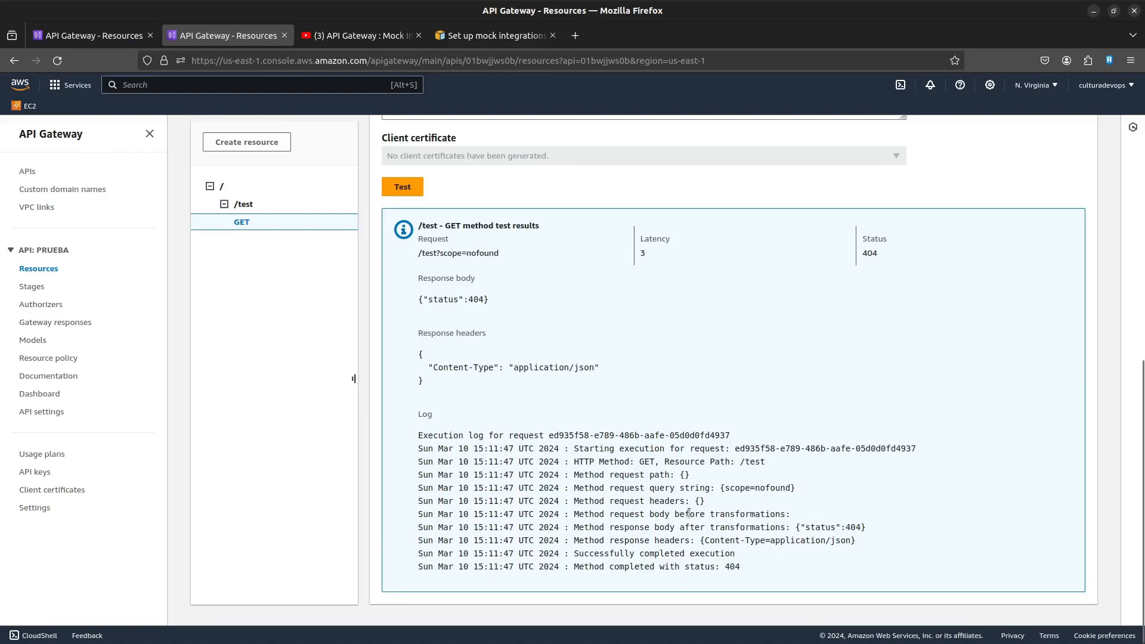
{"action": "left_click_drag", "start_coordinate": [787, 576], "coordinate": [423, 436]}
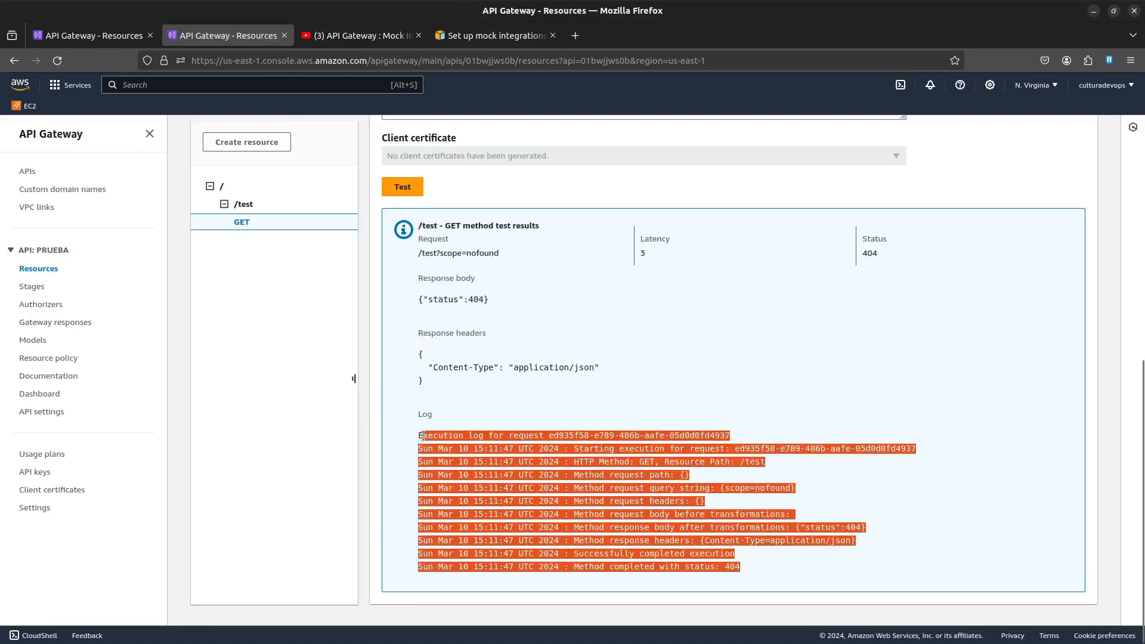
{"action": "left_click", "coordinate": [755, 507]}
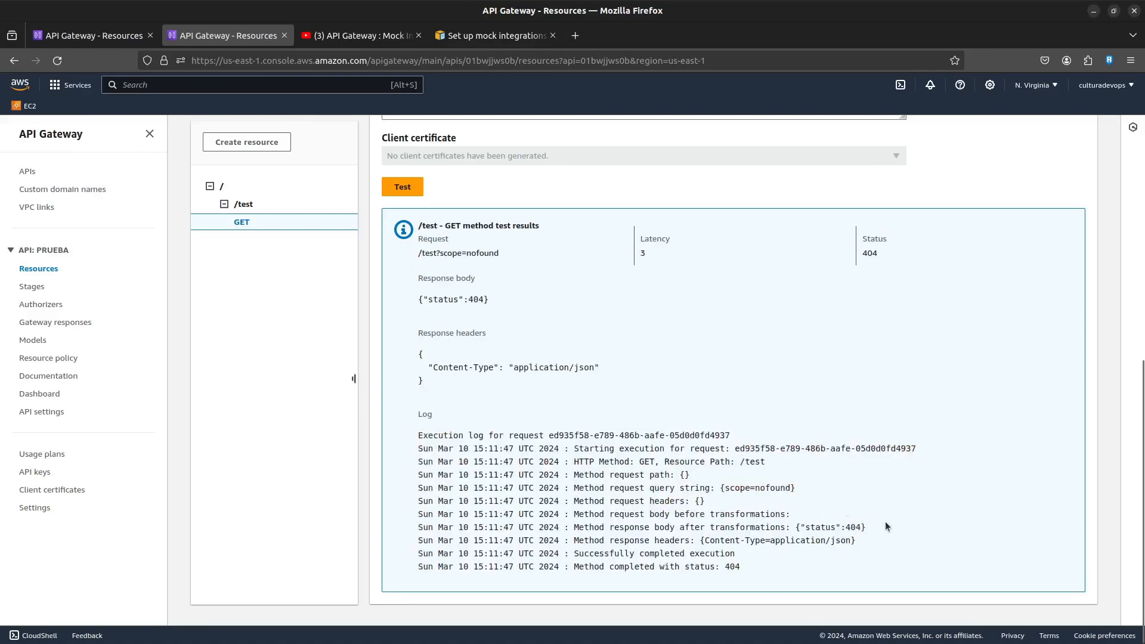
Test the GET method with the query string scope=cadasdasd and check the status code and message in the response body
{"action": "scroll", "coordinate": [753, 546], "scroll_direction": "up", "scroll_amount": 3}
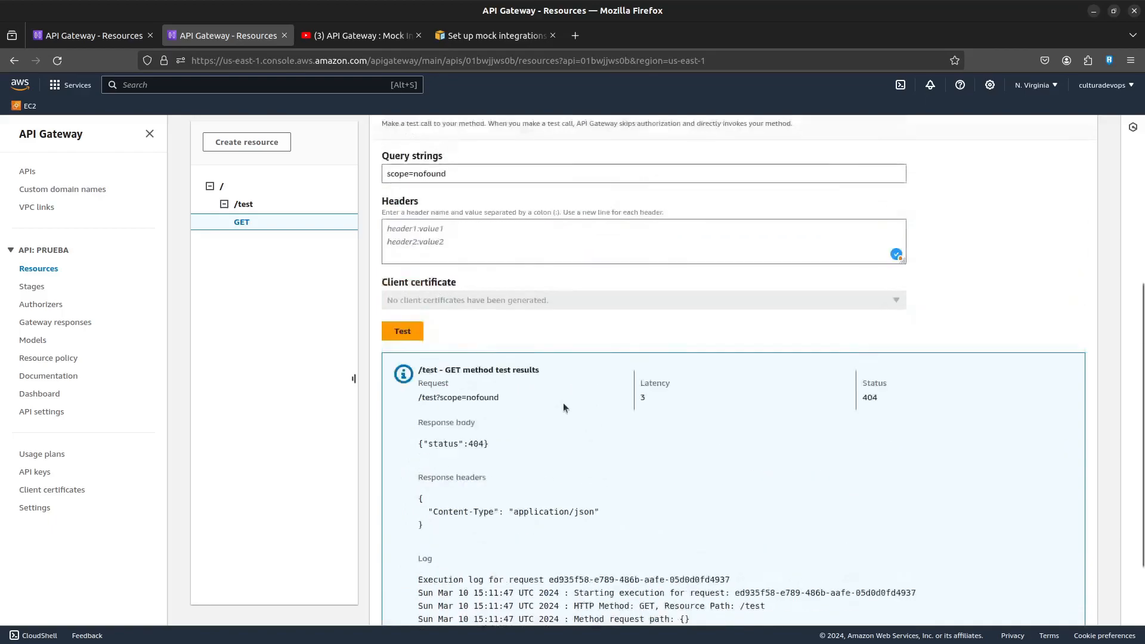
{"action": "left_click_drag", "start_coordinate": [448, 233], "coordinate": [482, 251]}
{"action": "key", "text": "BackSpace"}
{"action": "type", "text": "cadasdsd"}
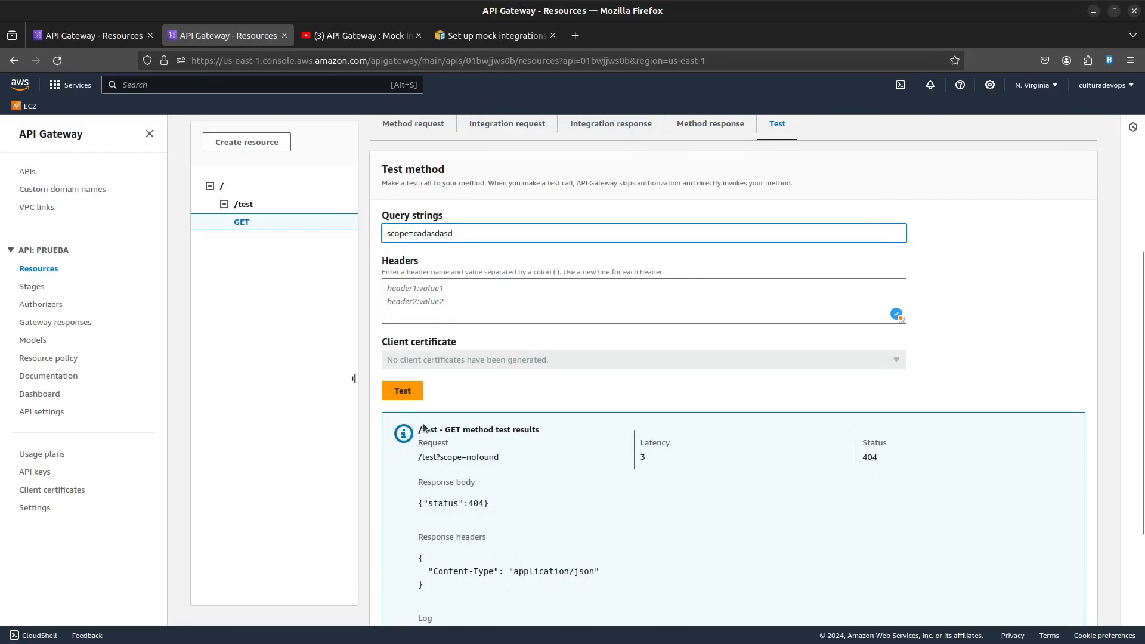
{"action": "left_click", "coordinate": [417, 394]}
{"action": "scroll", "coordinate": [614, 388], "scroll_direction": "down", "scroll_amount": 5}
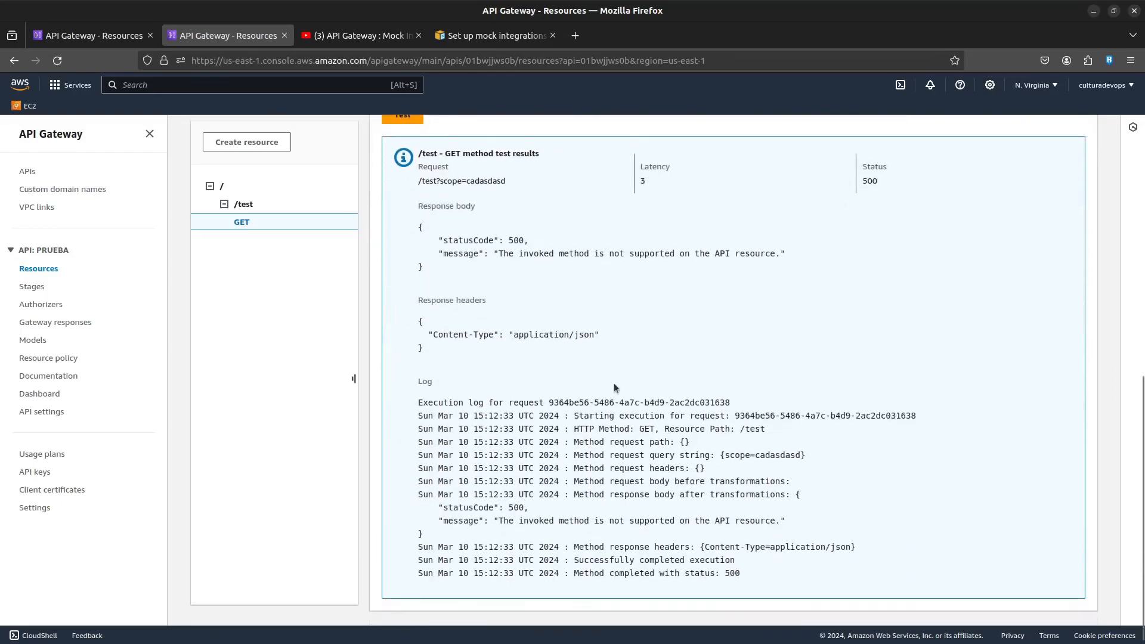
{"action": "left_click_drag", "start_coordinate": [529, 234], "coordinate": [518, 234]}
{"action": "left_click_drag", "start_coordinate": [419, 248], "coordinate": [812, 250]}
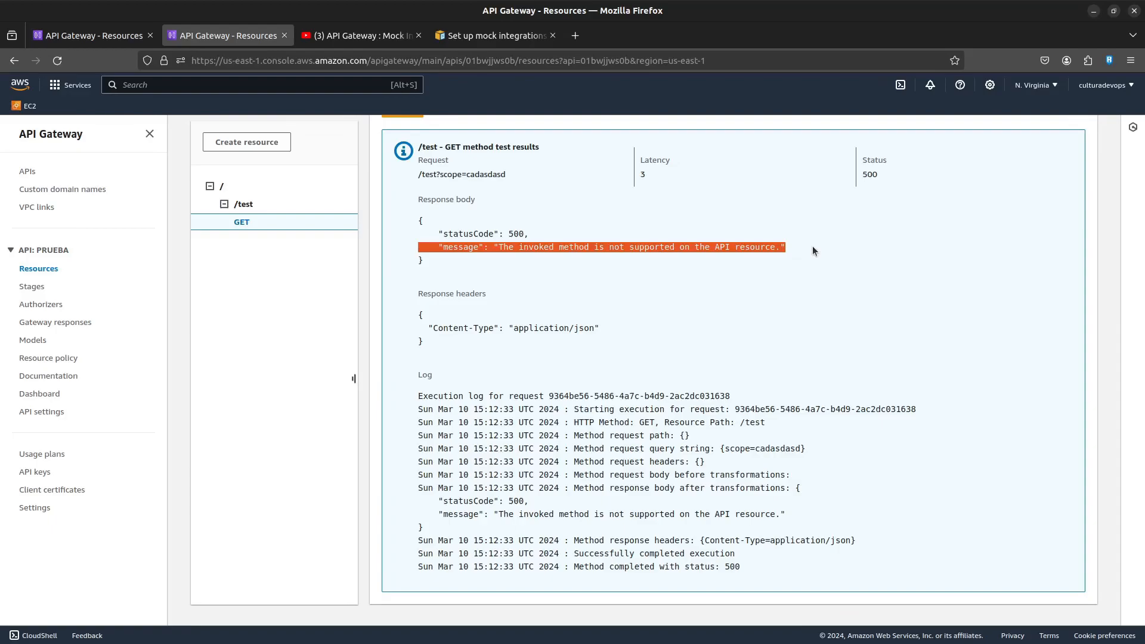
Clear the query string, test the GET method without parameters and review the returned response body
{"action": "scroll", "coordinate": [441, 510], "scroll_direction": "up", "scroll_amount": 1}
{"action": "scroll", "coordinate": [441, 511], "scroll_direction": "up", "scroll_amount": 5}
{"action": "triple_click", "coordinate": [457, 225]}
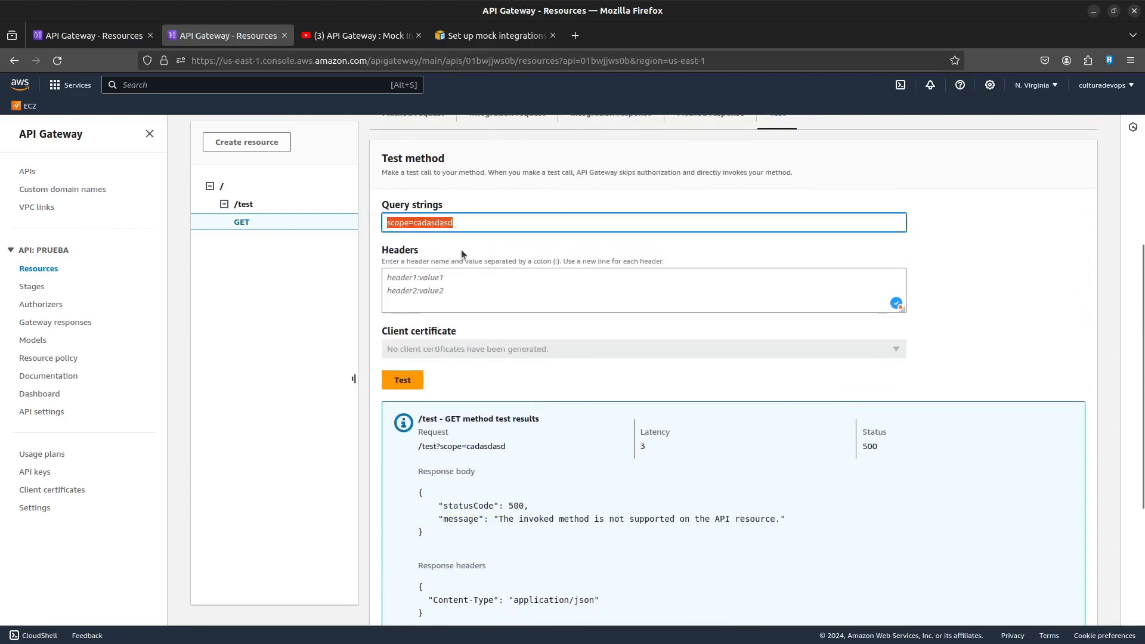
{"action": "key", "text": "BackSpace"}
{"action": "left_click", "coordinate": [403, 380]}
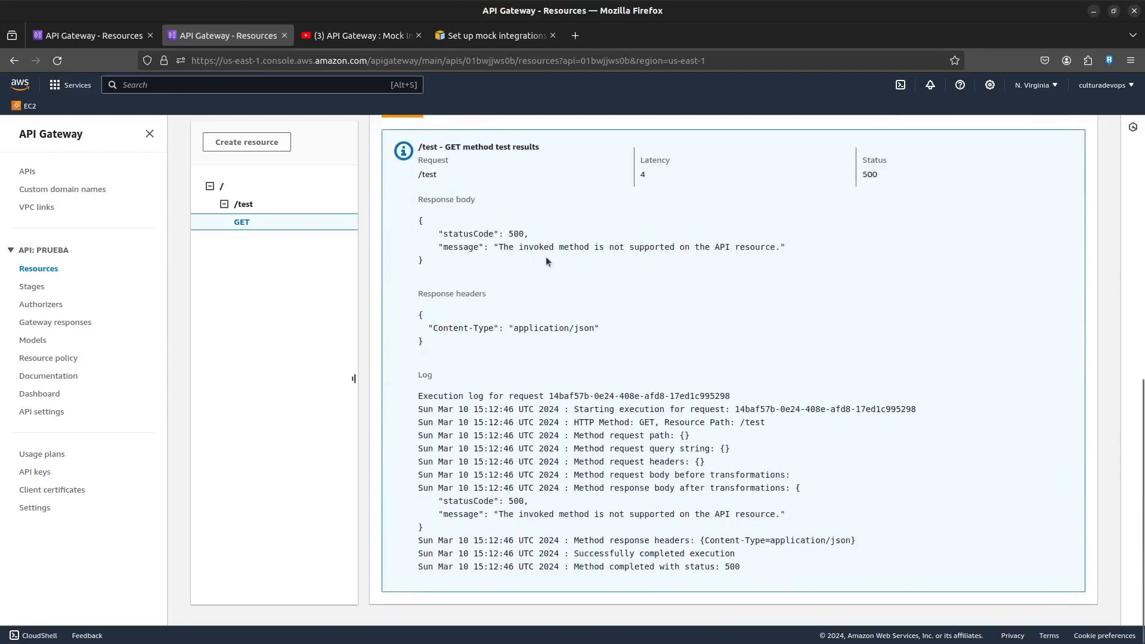
{"action": "left_click_drag", "start_coordinate": [418, 221], "coordinate": [454, 267]}
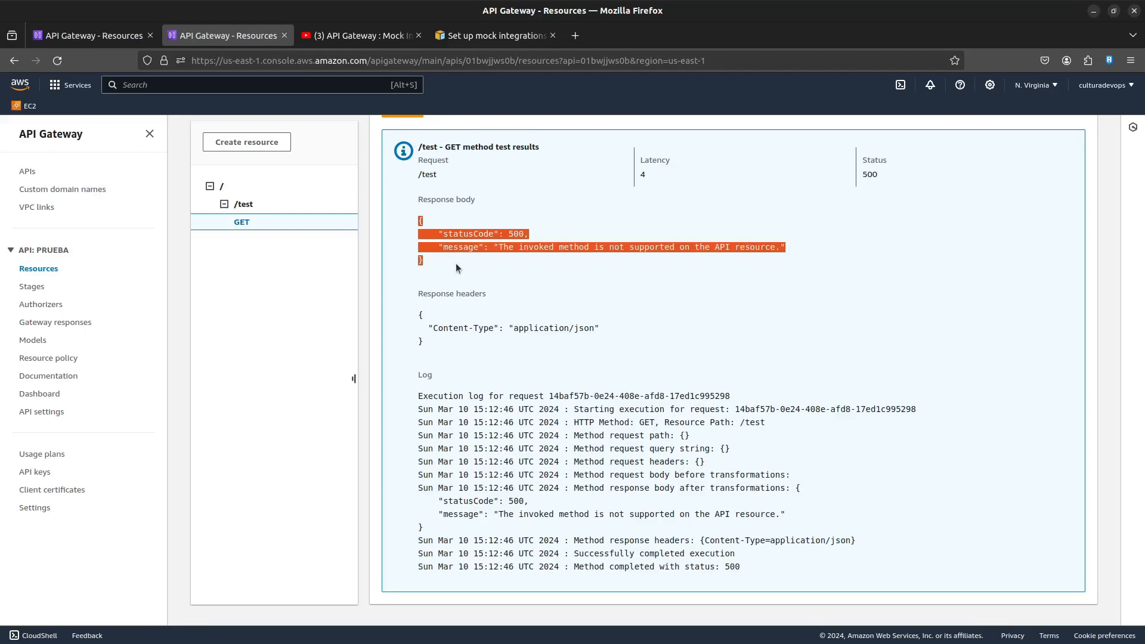
{"action": "scroll", "coordinate": [459, 267], "scroll_direction": "up", "scroll_amount": 4}
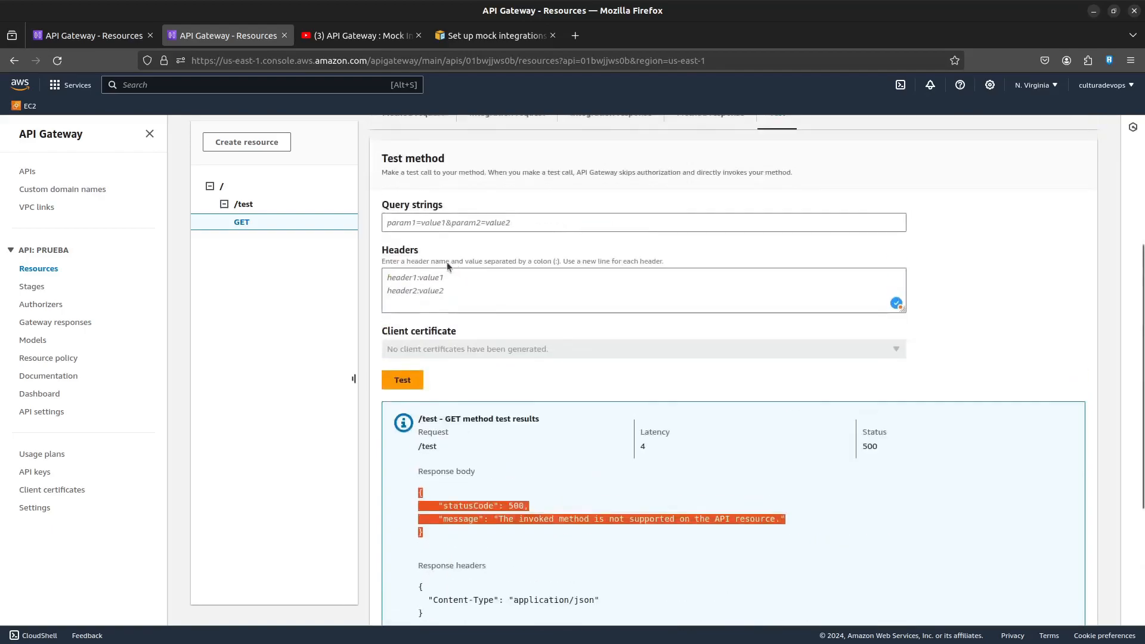
{"action": "scroll", "coordinate": [668, 467], "scroll_direction": "down", "scroll_amount": 2}
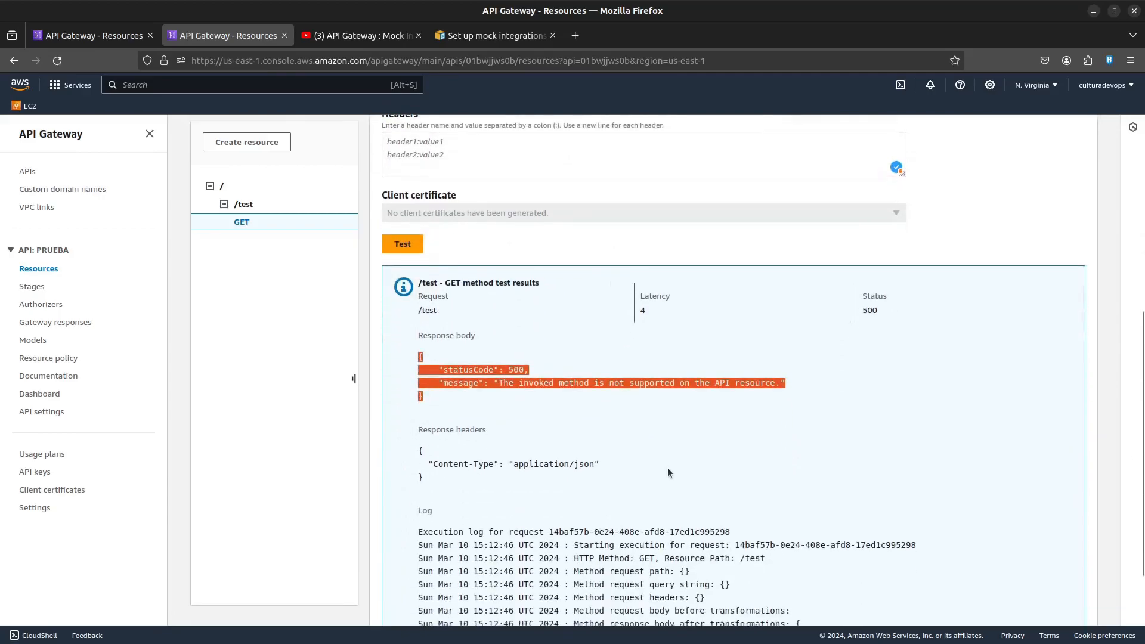
{"action": "scroll", "coordinate": [667, 467], "scroll_direction": "up", "scroll_amount": 6}
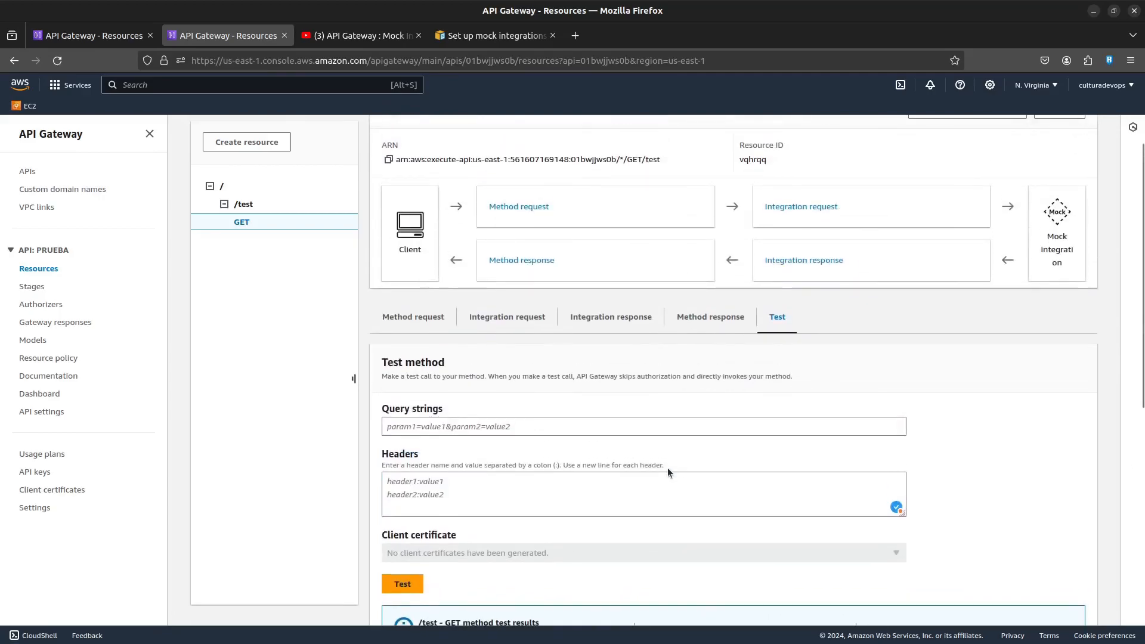
Open the integration request of the /test GET method for editing and expand its mapping templates
{"action": "left_click", "coordinate": [523, 327]}
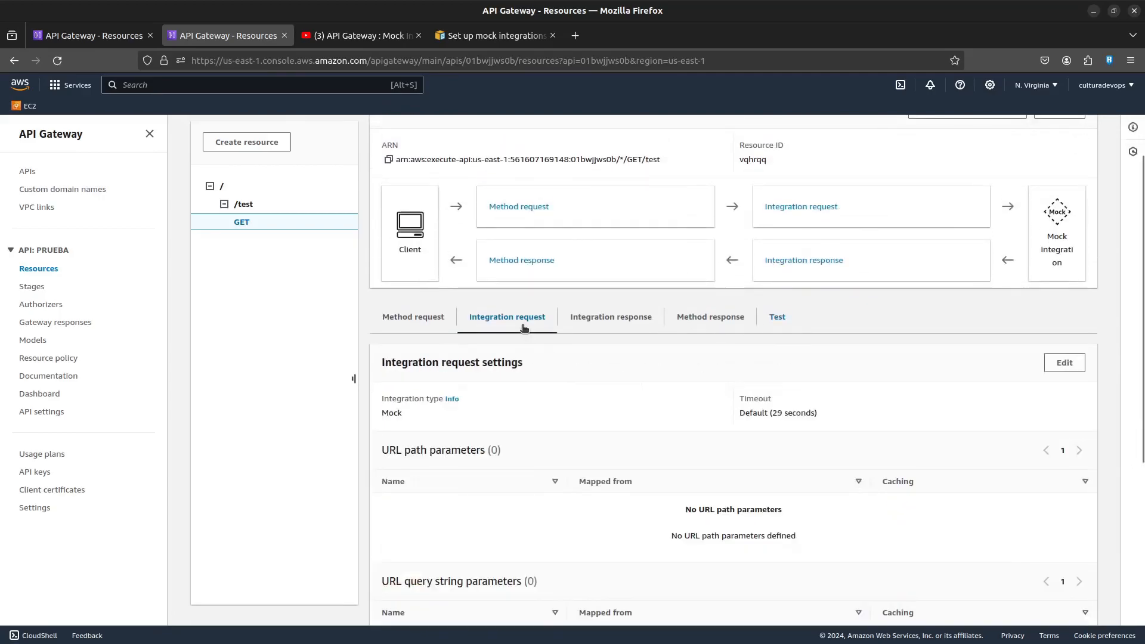
{"action": "scroll", "coordinate": [772, 462], "scroll_direction": "down", "scroll_amount": 2}
{"action": "left_click", "coordinate": [1064, 227]}
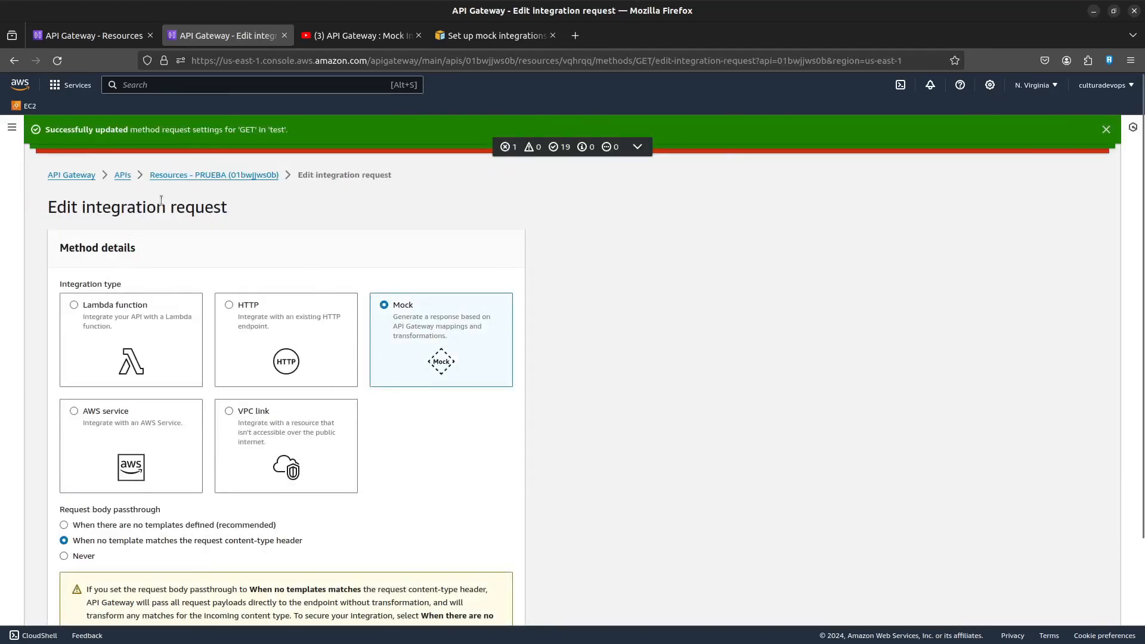
{"action": "scroll", "coordinate": [430, 287], "scroll_direction": "down", "scroll_amount": 2}
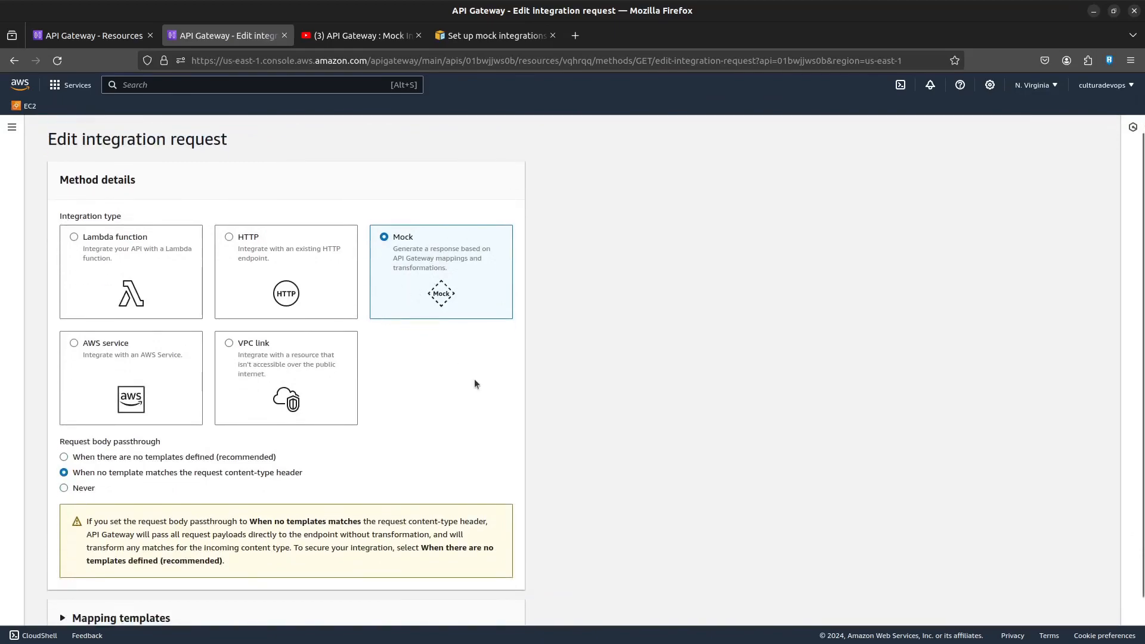
{"action": "left_click", "coordinate": [113, 566]}
{"action": "scroll", "coordinate": [553, 446], "scroll_direction": "down", "scroll_amount": 5}
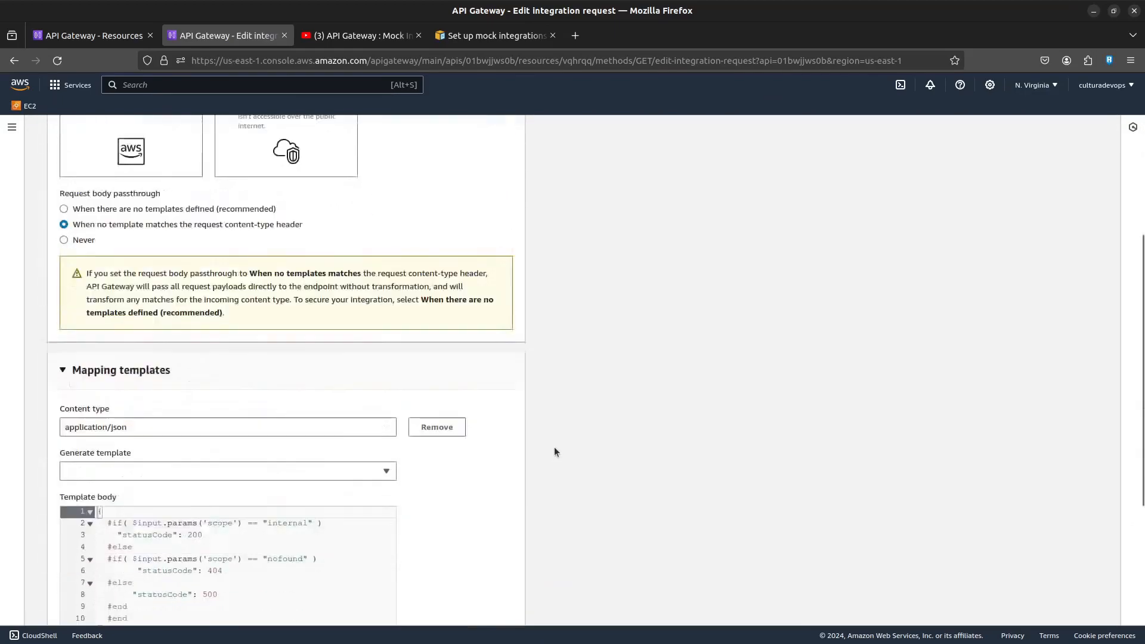
Examine the scope conditions and status codes in the application/json template body, and leave the integration request without saving
{"action": "left_click_drag", "start_coordinate": [118, 486], "coordinate": [88, 368]}
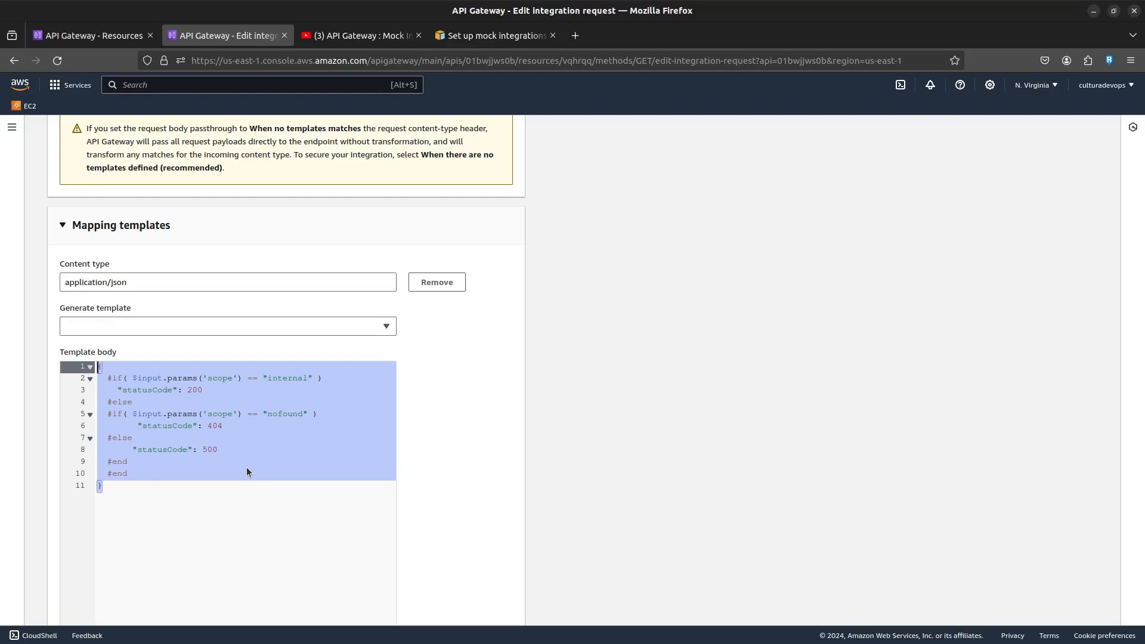
{"action": "left_click", "coordinate": [280, 404]}
{"action": "double_click", "coordinate": [287, 378]}
{"action": "left_click_drag", "start_coordinate": [114, 390], "coordinate": [133, 426]}
{"action": "left_click", "coordinate": [292, 415]}
{"action": "double_click", "coordinate": [292, 415]}
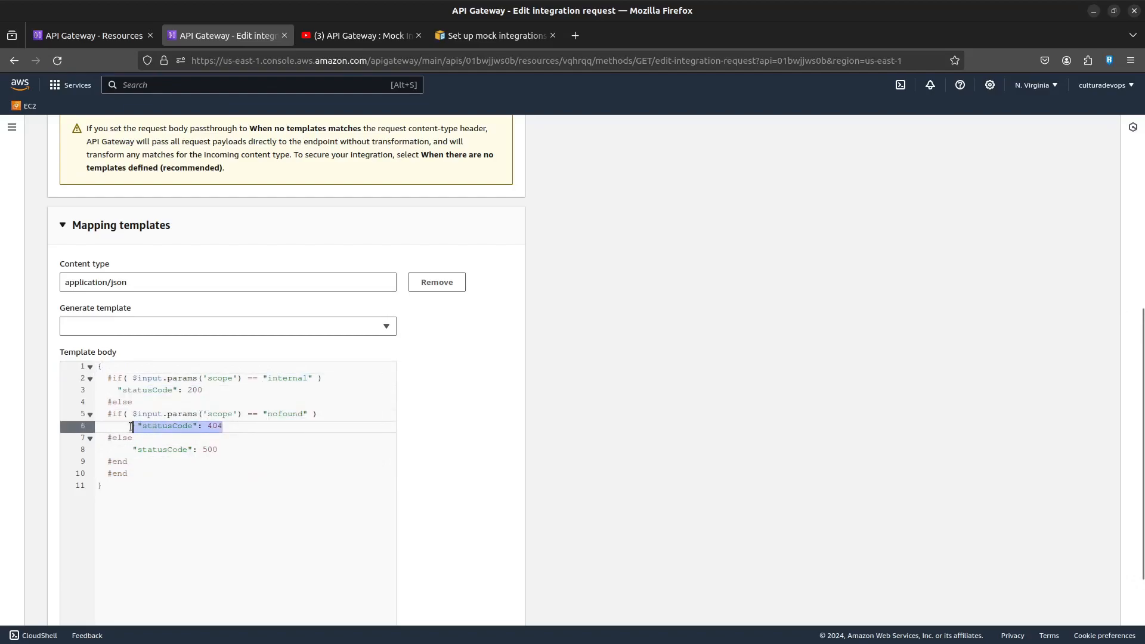
{"action": "left_click", "coordinate": [219, 449]}
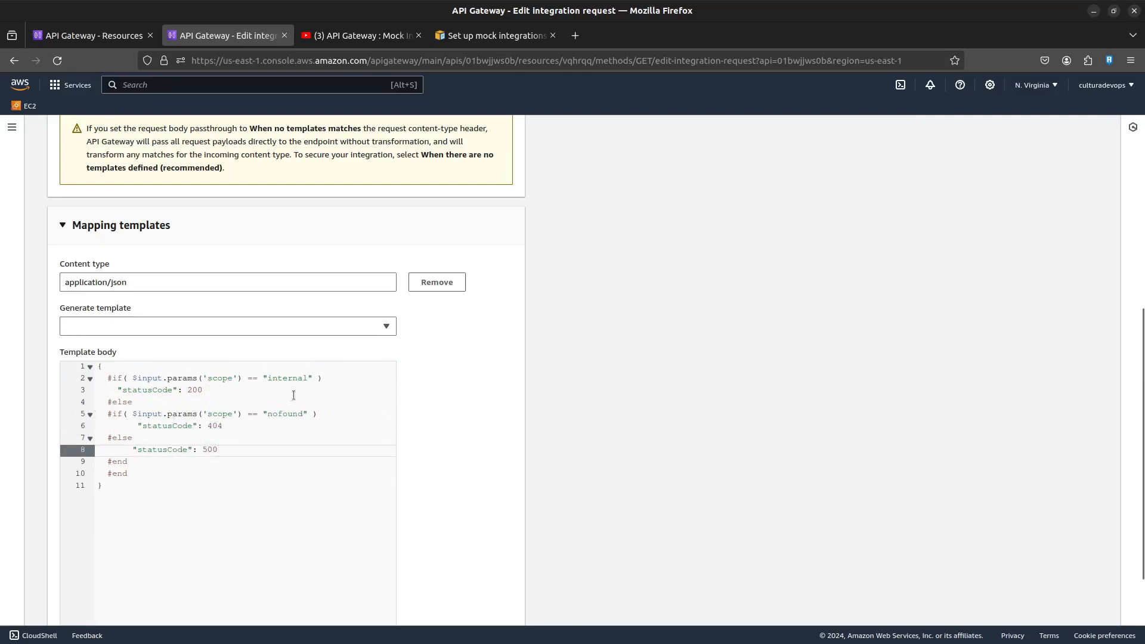
{"action": "left_click_drag", "start_coordinate": [138, 451], "coordinate": [238, 453]}
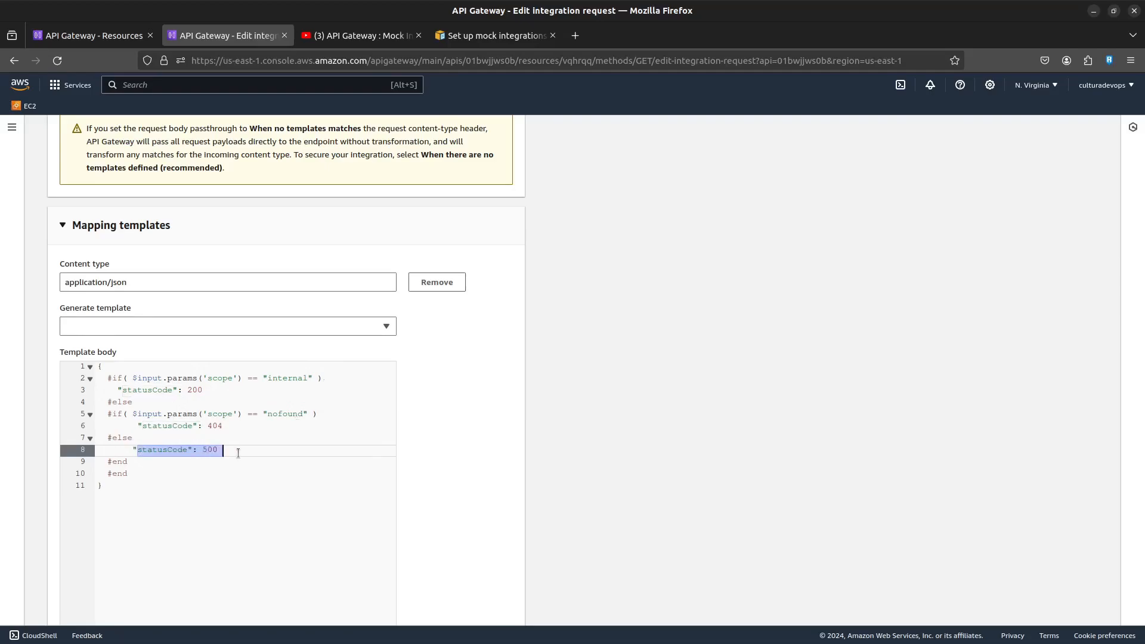
{"action": "scroll", "coordinate": [327, 453], "scroll_direction": "down", "scroll_amount": 2}
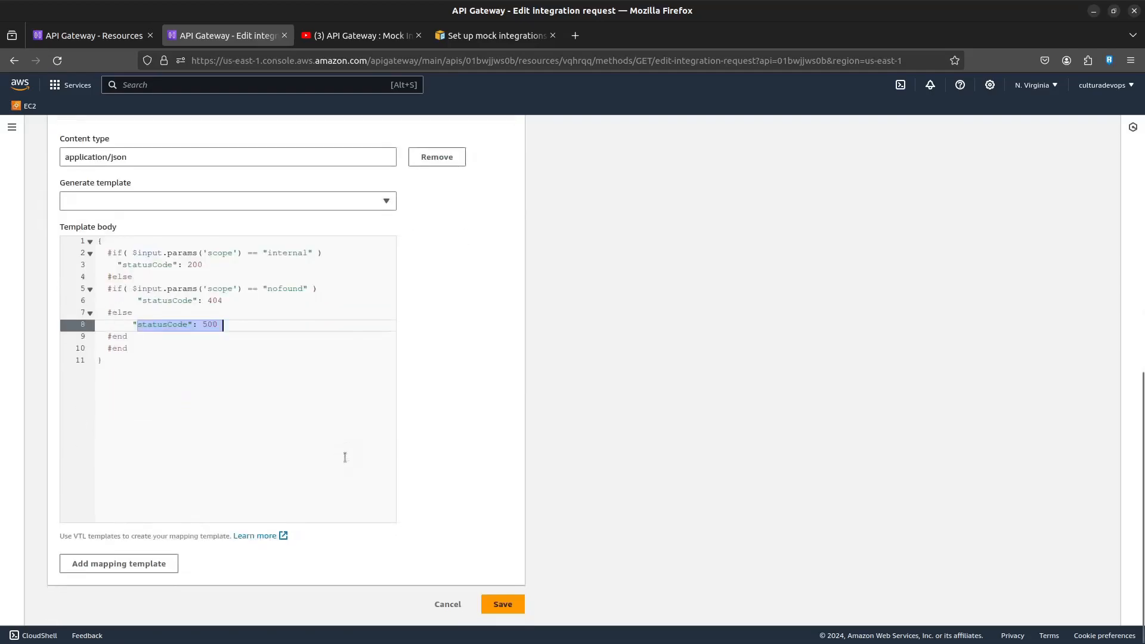
{"action": "left_click", "coordinate": [452, 608]}
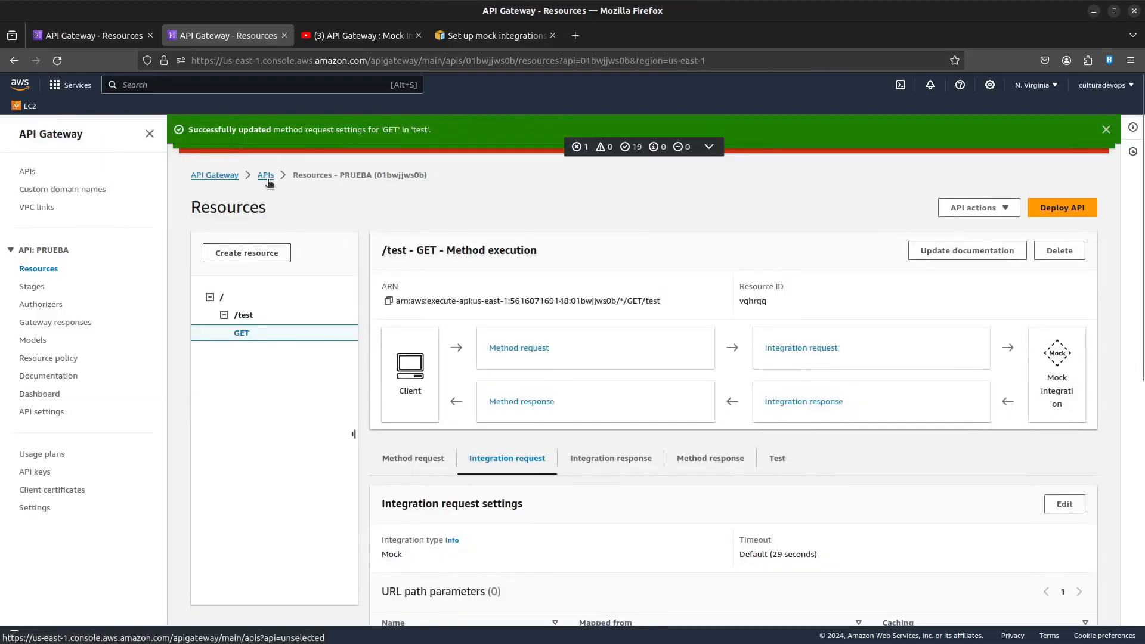
Create a new REST API named minuevaapimock from the APIs list
{"action": "left_click", "coordinate": [267, 176]}
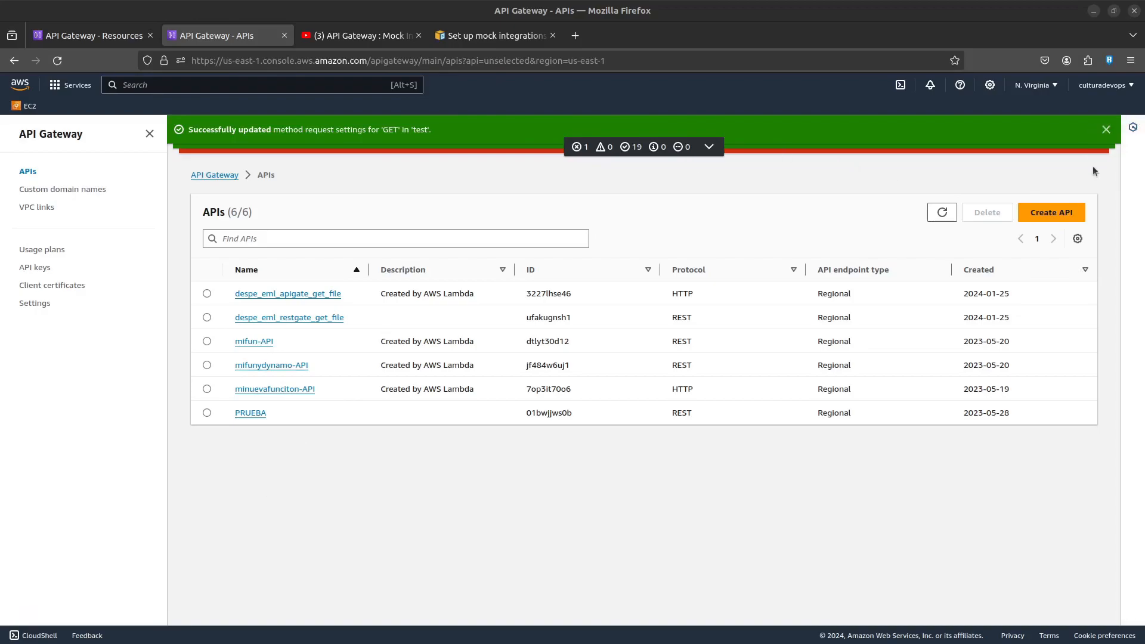
{"action": "left_click", "coordinate": [1062, 214]}
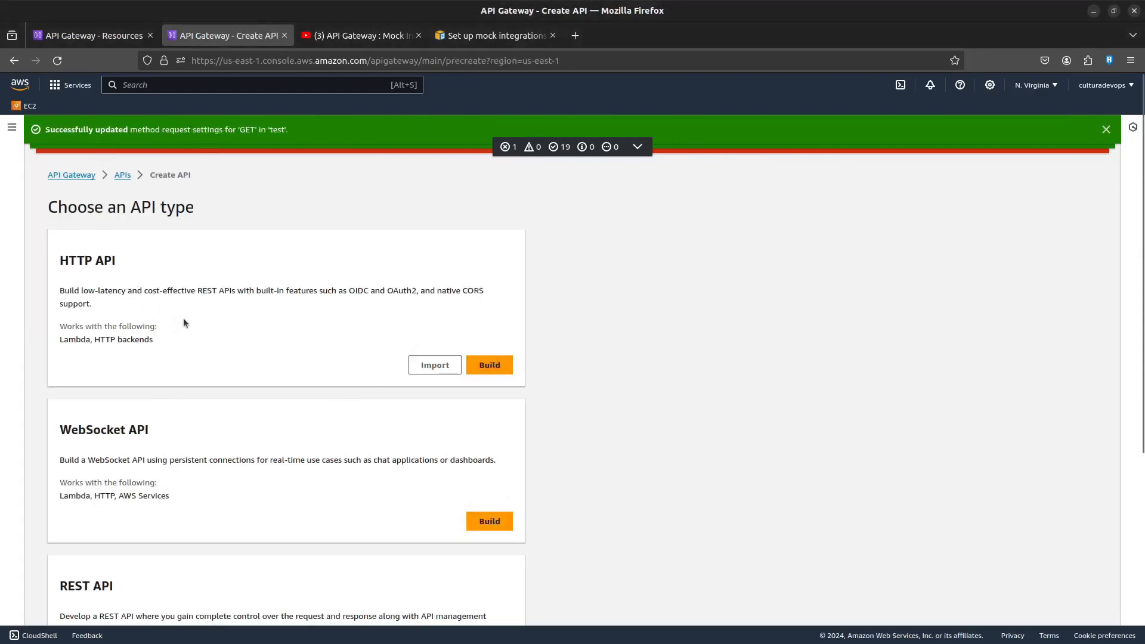
{"action": "scroll", "coordinate": [269, 465], "scroll_direction": "down", "scroll_amount": 5}
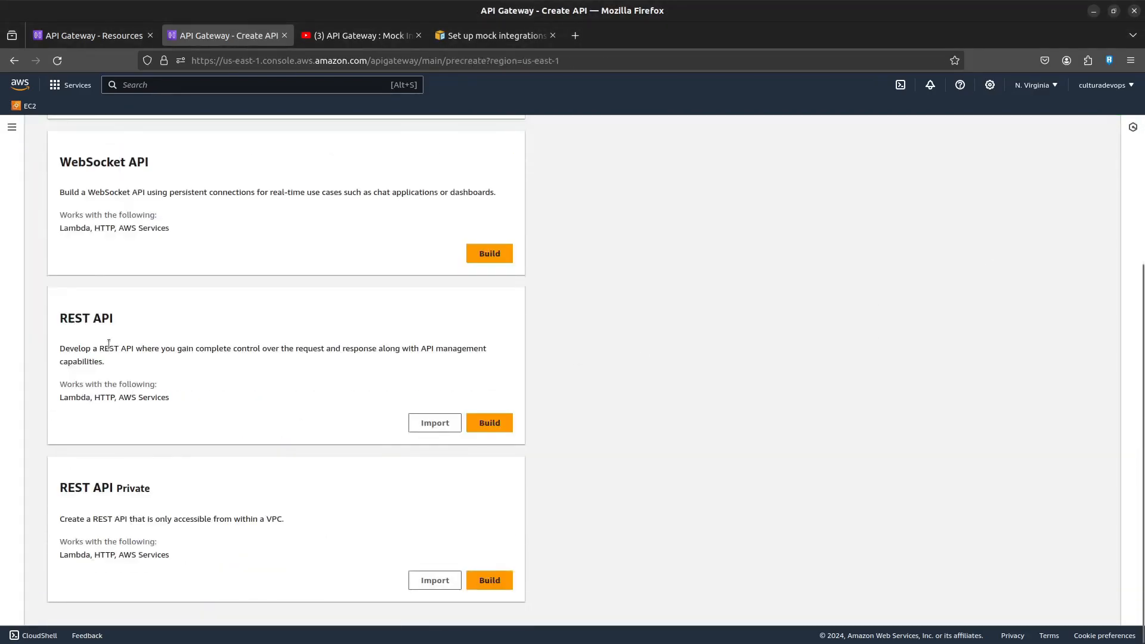
{"action": "left_click_drag", "start_coordinate": [66, 318], "coordinate": [162, 322]}
{"action": "left_click", "coordinate": [444, 422]}
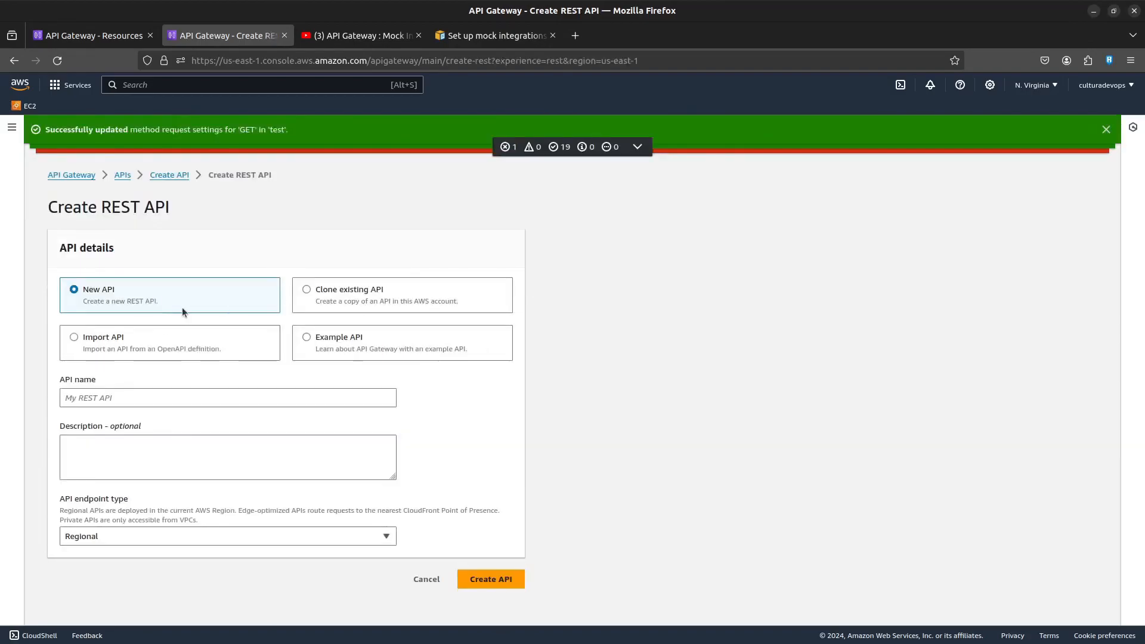
{"action": "left_click", "coordinate": [132, 400]}
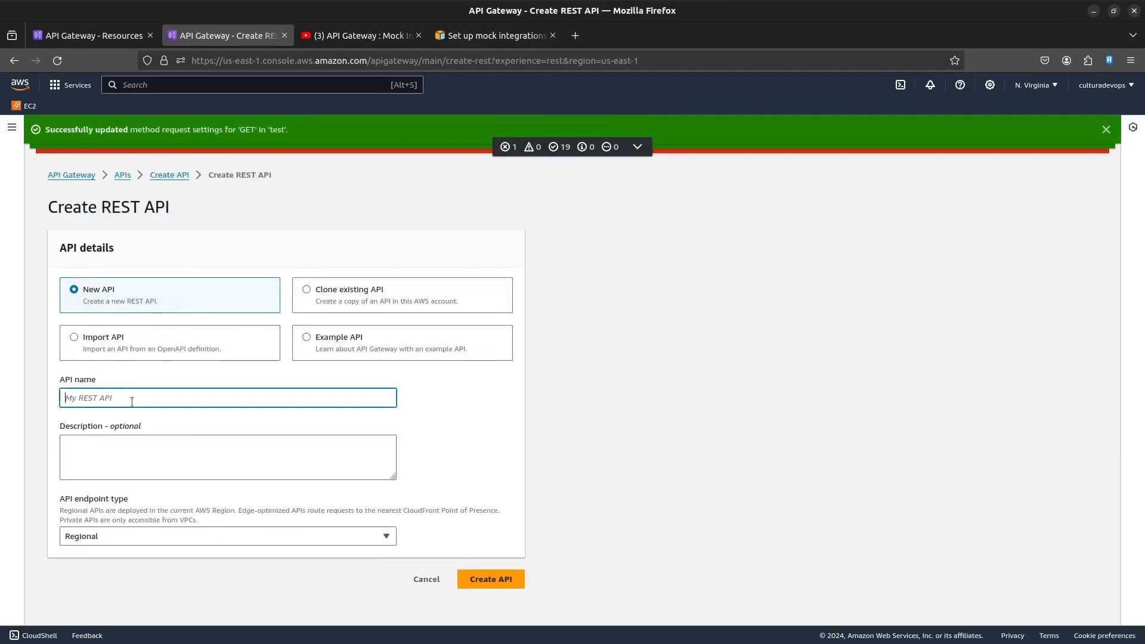
{"action": "type", "text": "minuevaapite"}
{"action": "key", "text": "BackSpace"}
{"action": "key", "text": "BackSpace"}
{"action": "type", "text": "mock"}
{"action": "left_click", "coordinate": [484, 587]}
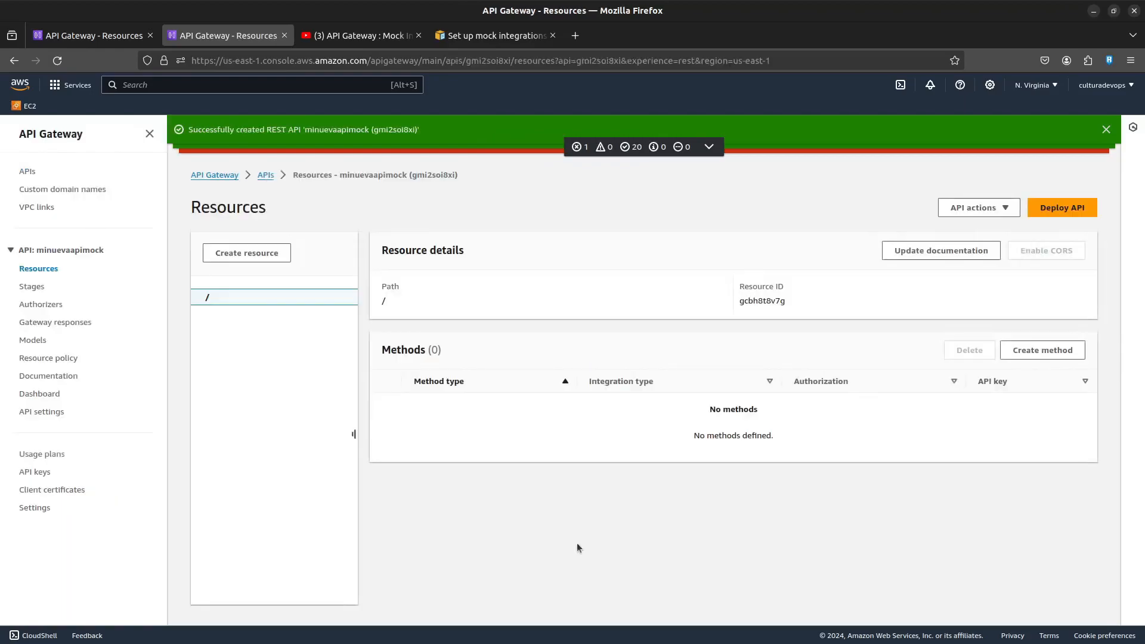
Start a GET method on the root resource with the Mock integration type and look over its method request settings
{"action": "left_click", "coordinate": [1011, 350]}
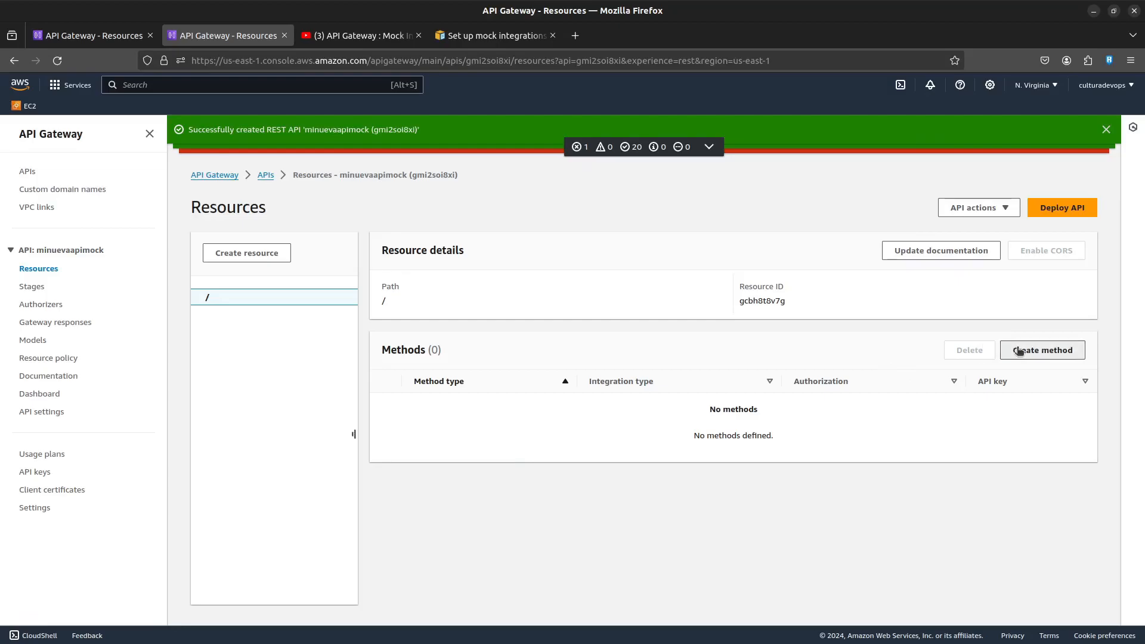
{"action": "left_click", "coordinate": [151, 301]}
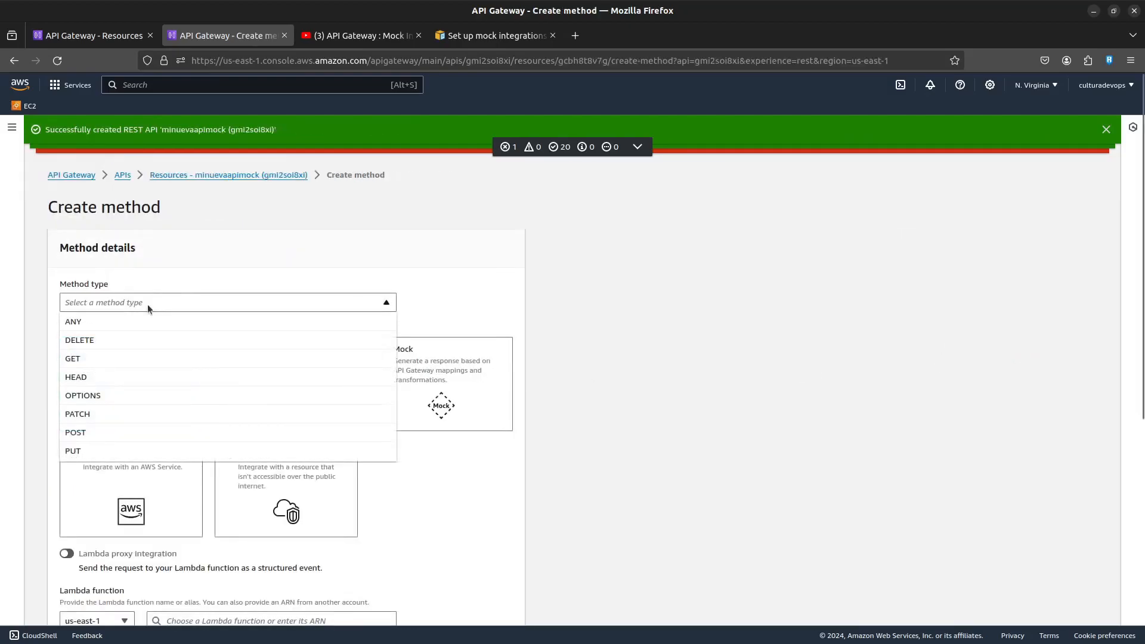
{"action": "left_click", "coordinate": [87, 361]}
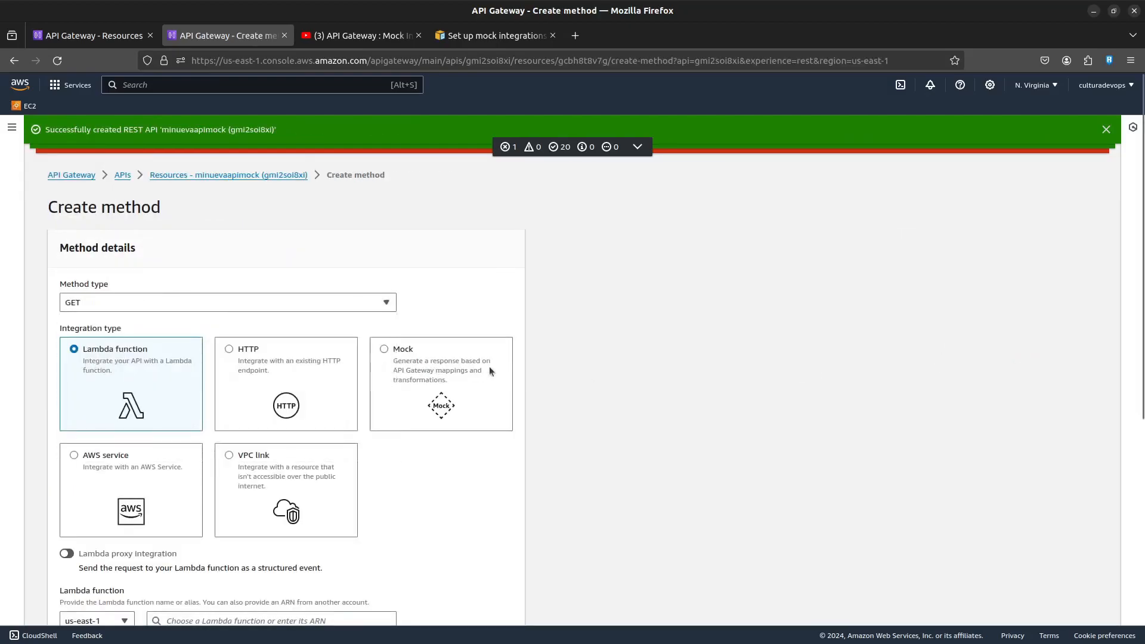
{"action": "left_click", "coordinate": [404, 378]}
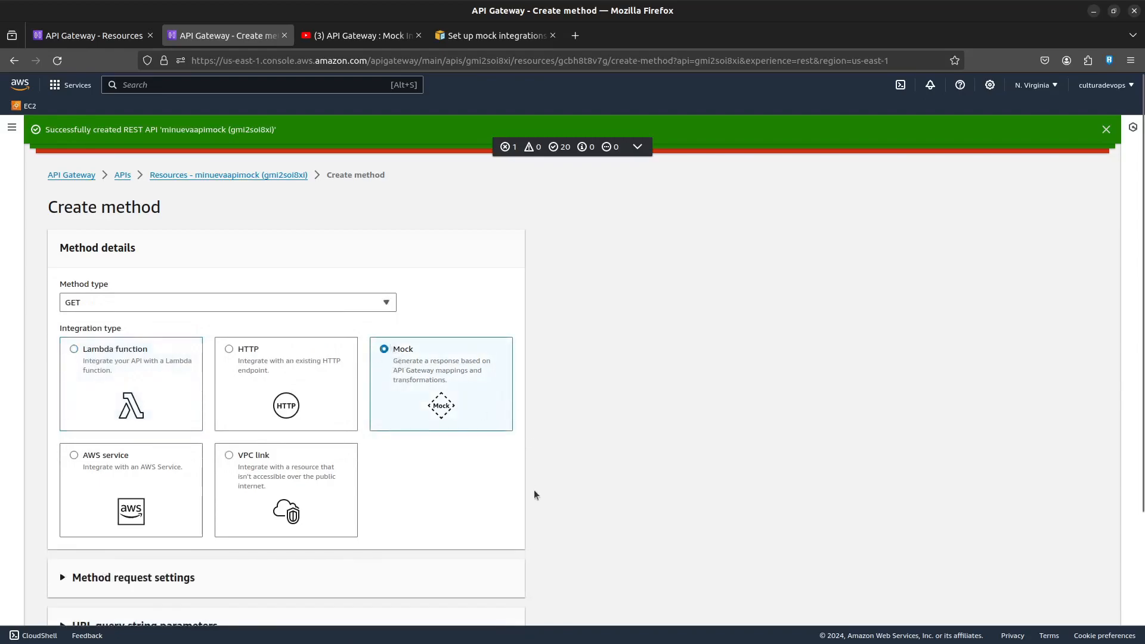
{"action": "scroll", "coordinate": [535, 489], "scroll_direction": "down", "scroll_amount": 3}
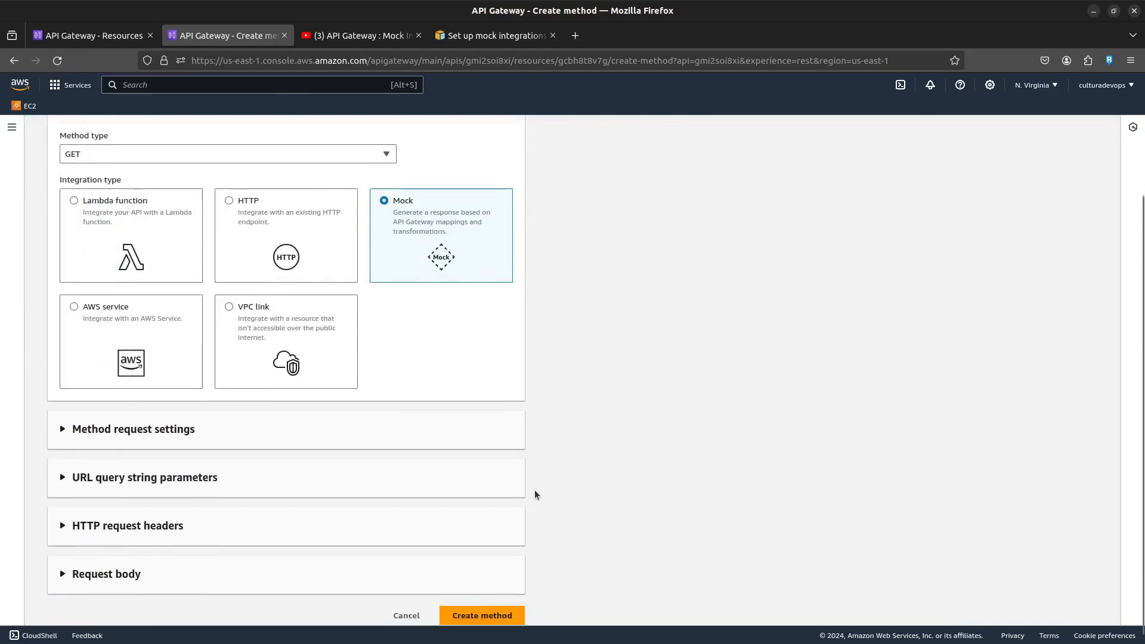
{"action": "left_click", "coordinate": [108, 420]}
{"action": "scroll", "coordinate": [125, 556], "scroll_direction": "down", "scroll_amount": 2}
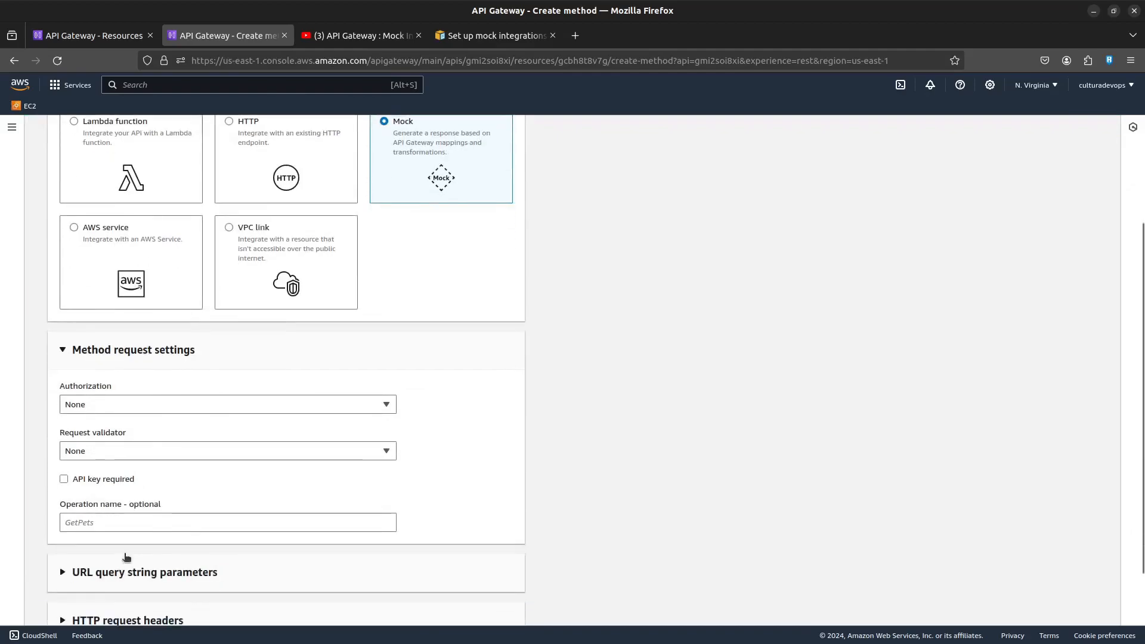
{"action": "left_click", "coordinate": [141, 356]}
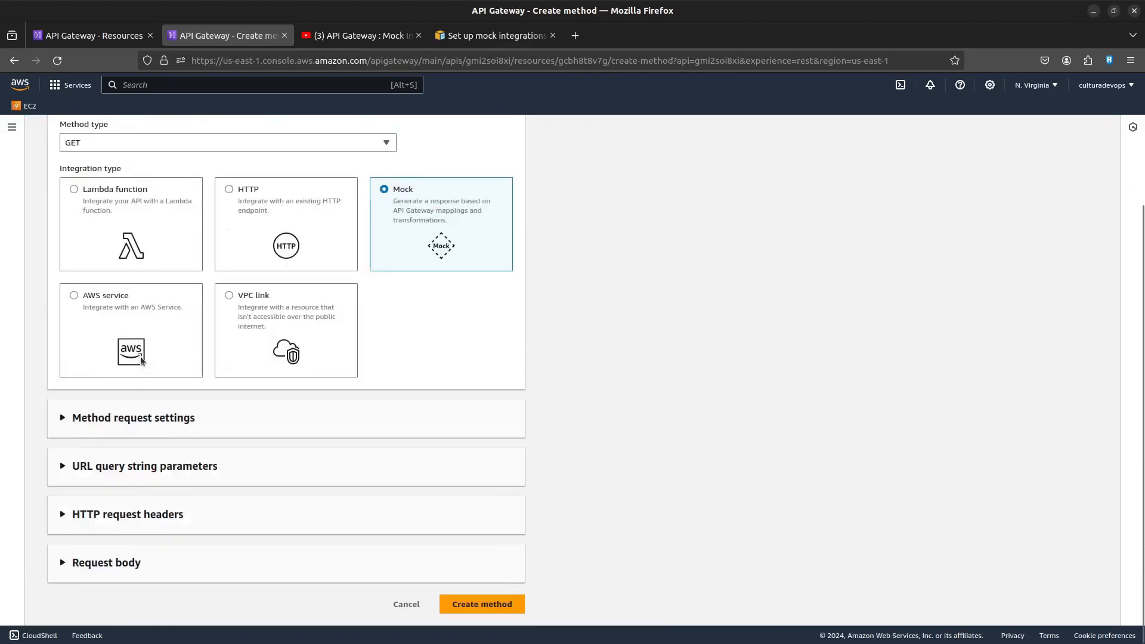
Add a required URL query string parameter called name and create the GET method
{"action": "left_click", "coordinate": [160, 466]}
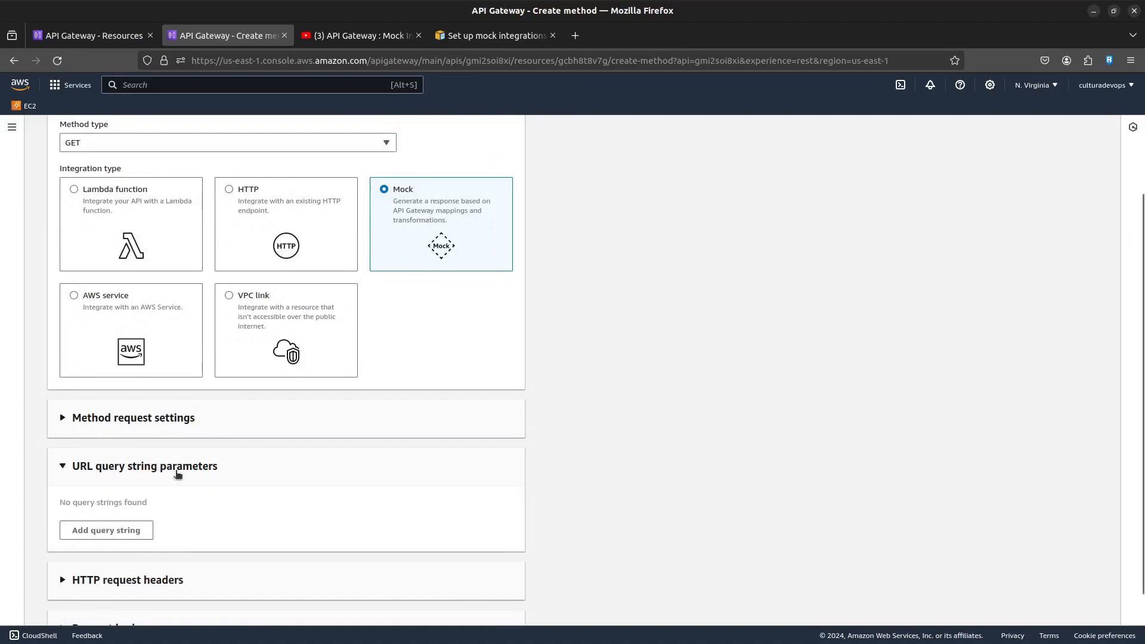
{"action": "scroll", "coordinate": [152, 464], "scroll_direction": "down", "scroll_amount": 2}
{"action": "left_click", "coordinate": [110, 464]}
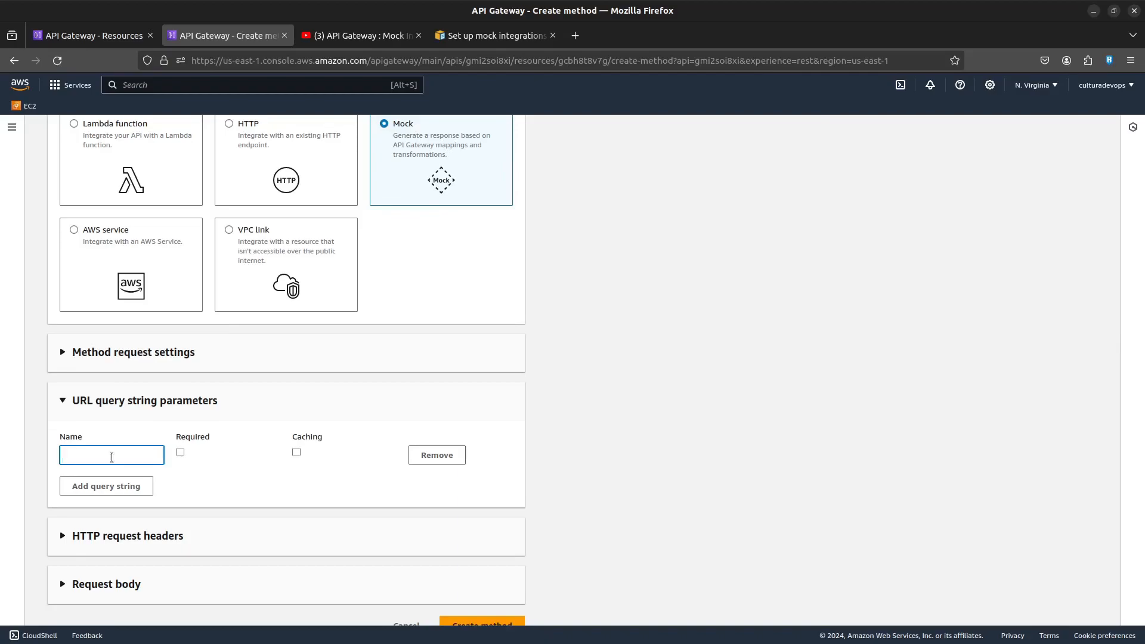
{"action": "type", "text": "name"}
{"action": "left_click", "coordinate": [185, 454]}
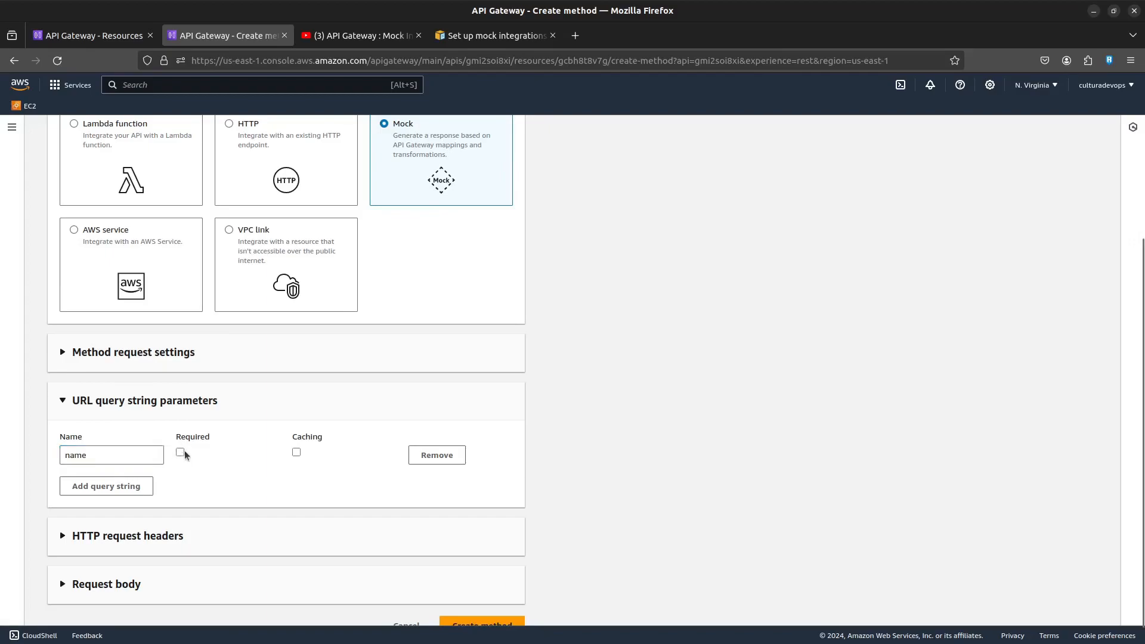
{"action": "left_click", "coordinate": [179, 453]}
{"action": "scroll", "coordinate": [330, 461], "scroll_direction": "down", "scroll_amount": 1}
{"action": "left_click", "coordinate": [481, 598]}
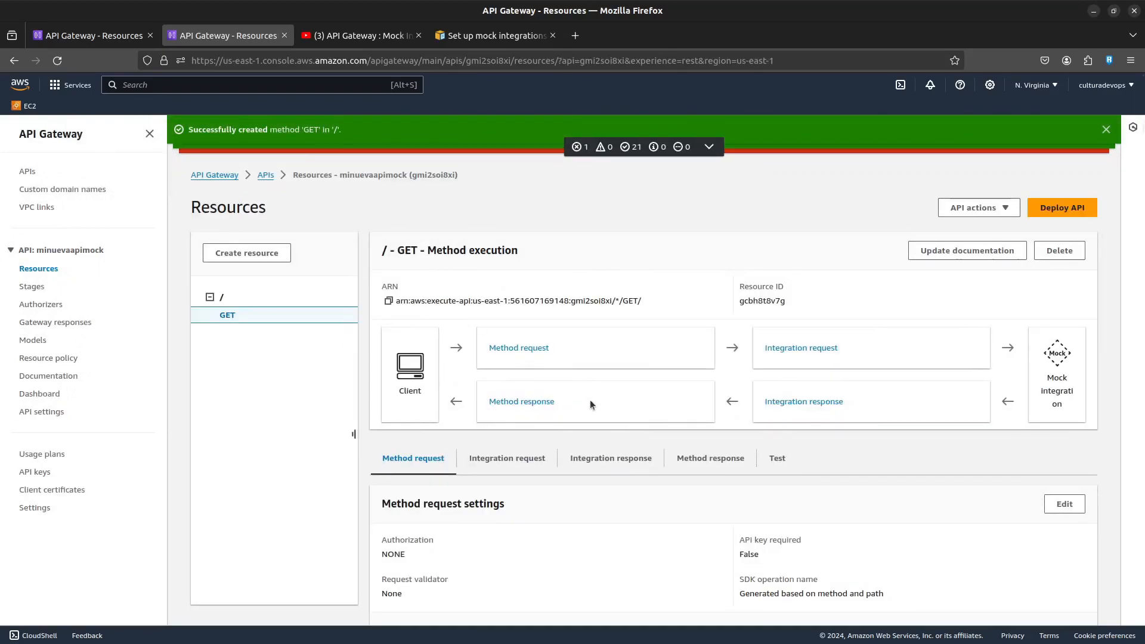
Test the root GET method without any parameters and review its response body, headers and log
{"action": "left_click", "coordinate": [796, 462]}
{"action": "scroll", "coordinate": [797, 463], "scroll_direction": "down", "scroll_amount": 2}
{"action": "left_click", "coordinate": [402, 585]}
{"action": "scroll", "coordinate": [829, 463], "scroll_direction": "down", "scroll_amount": 5}
{"action": "scroll", "coordinate": [829, 457], "scroll_direction": "down", "scroll_amount": 1}
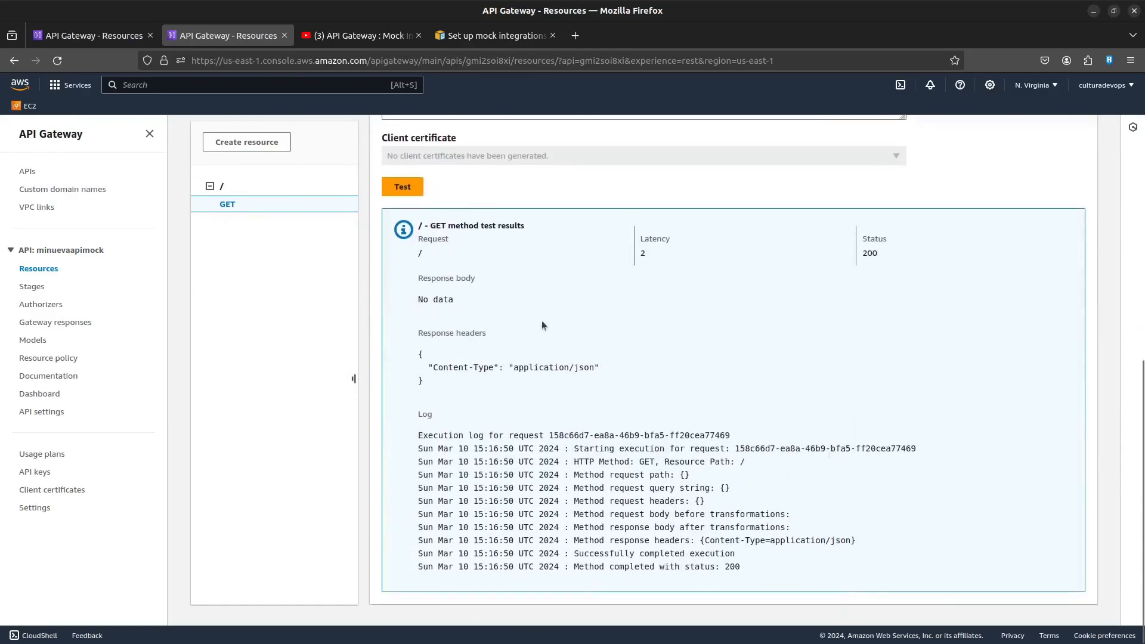
{"action": "scroll", "coordinate": [715, 411], "scroll_direction": "up", "scroll_amount": 3}
{"action": "scroll", "coordinate": [500, 525], "scroll_direction": "down", "scroll_amount": 1}
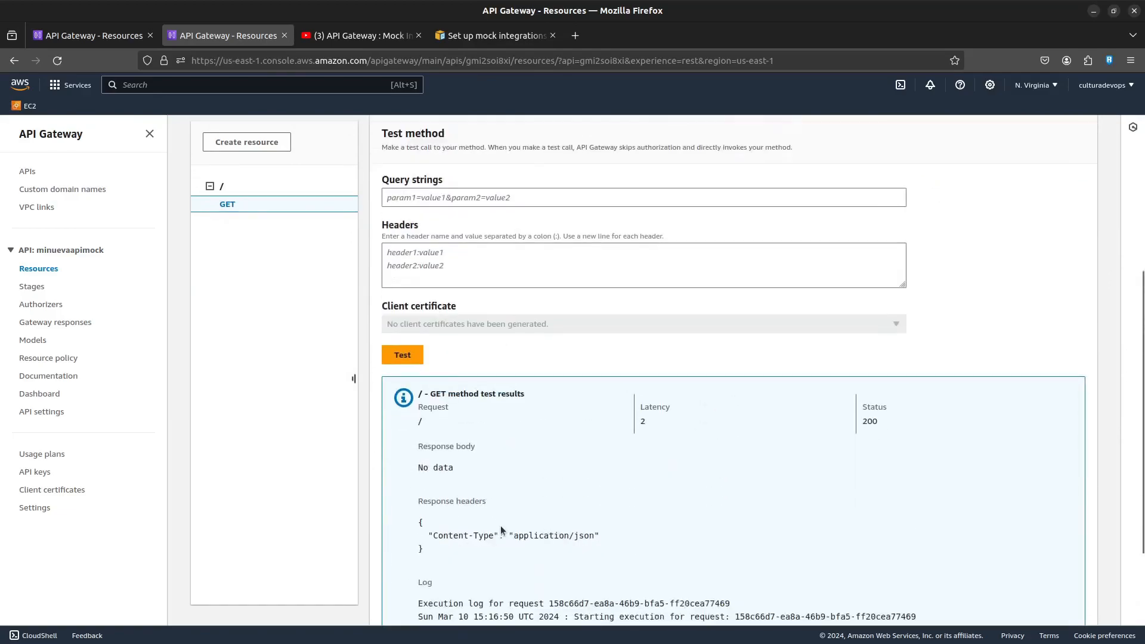
Test the root GET method with the query string name=algo and check the completion status in the execution log
{"action": "scroll", "coordinate": [507, 427], "scroll_direction": "up", "scroll_amount": 4}
{"action": "left_click", "coordinate": [440, 438]}
{"action": "type", "text": "name="}
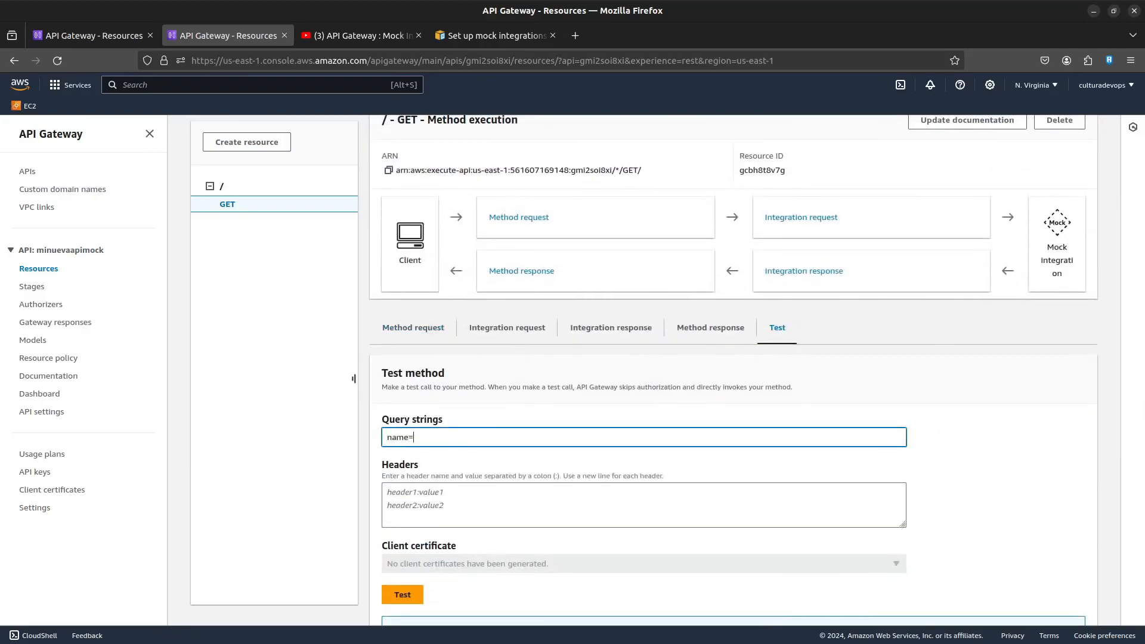
{"action": "type", "text": "algo"}
{"action": "key", "text": "Return"}
{"action": "scroll", "coordinate": [398, 368], "scroll_direction": "down", "scroll_amount": 3}
{"action": "left_click", "coordinate": [403, 391]}
{"action": "scroll", "coordinate": [542, 302], "scroll_direction": "down", "scroll_amount": 3}
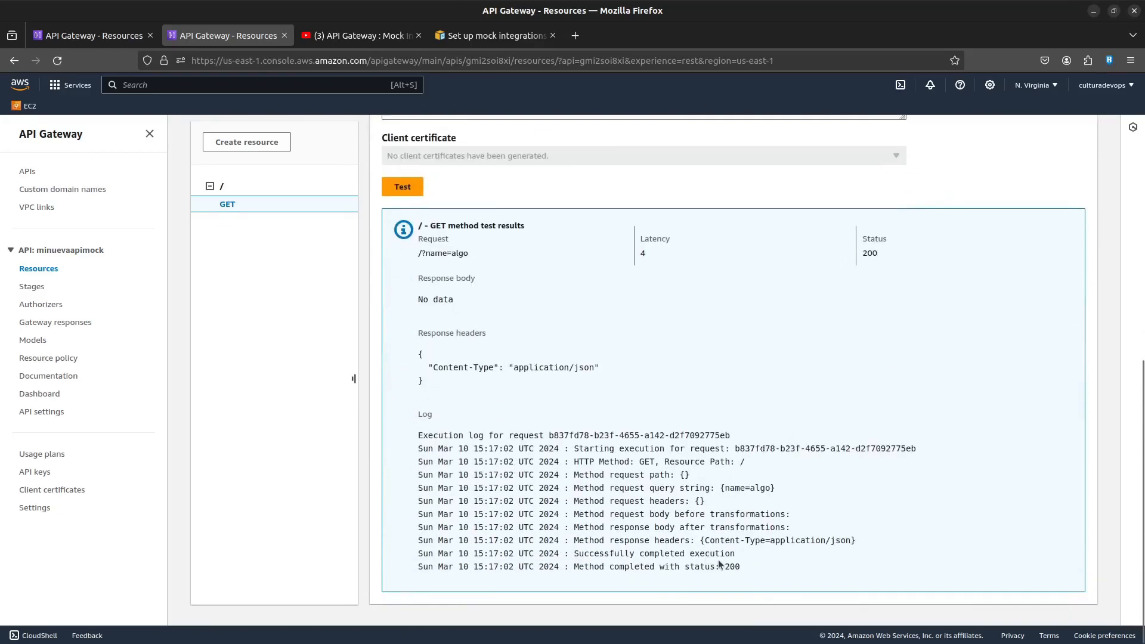
{"action": "left_click_drag", "start_coordinate": [746, 568], "coordinate": [667, 567]}
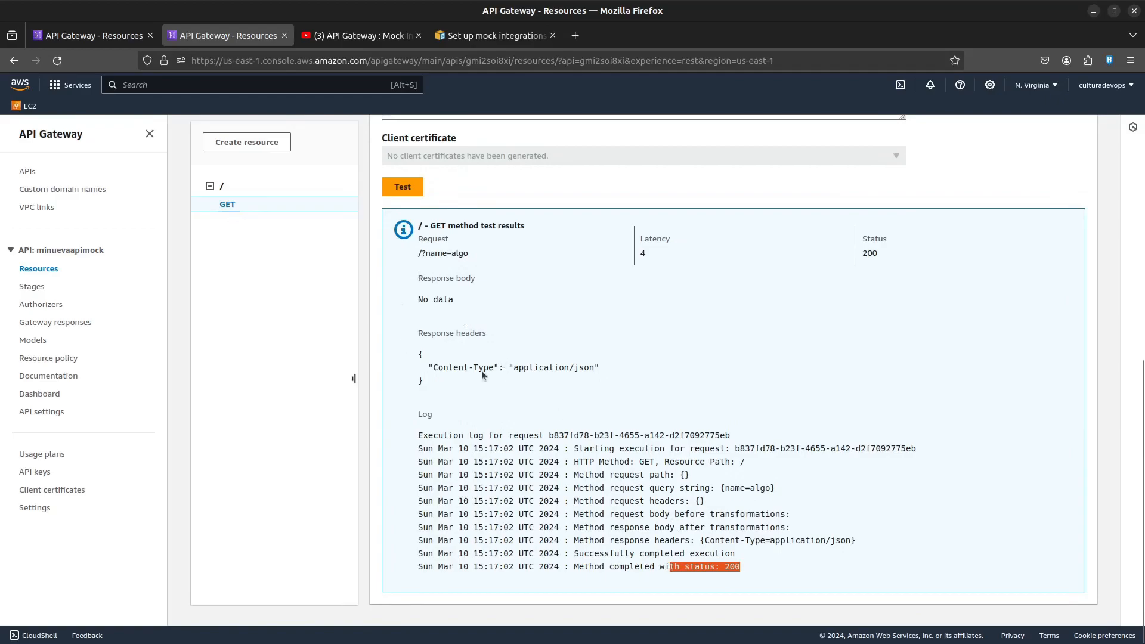
Open the root GET method's integration request for editing and expand its application/json mapping template
{"action": "scroll", "coordinate": [714, 359], "scroll_direction": "up", "scroll_amount": 7}
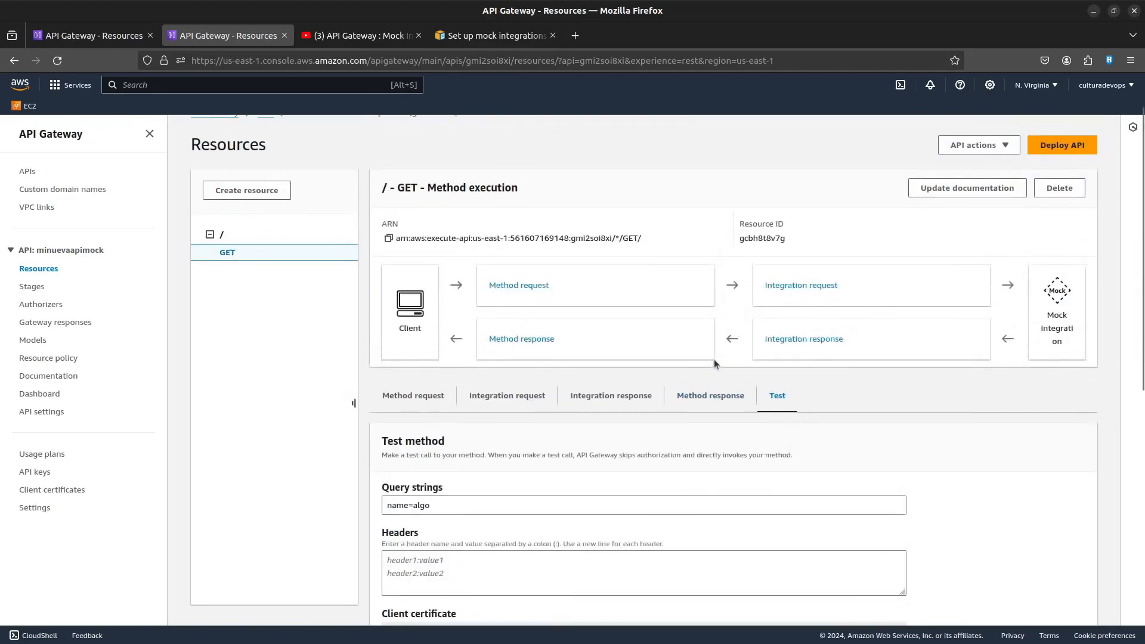
{"action": "scroll", "coordinate": [565, 356], "scroll_direction": "down", "scroll_amount": 1}
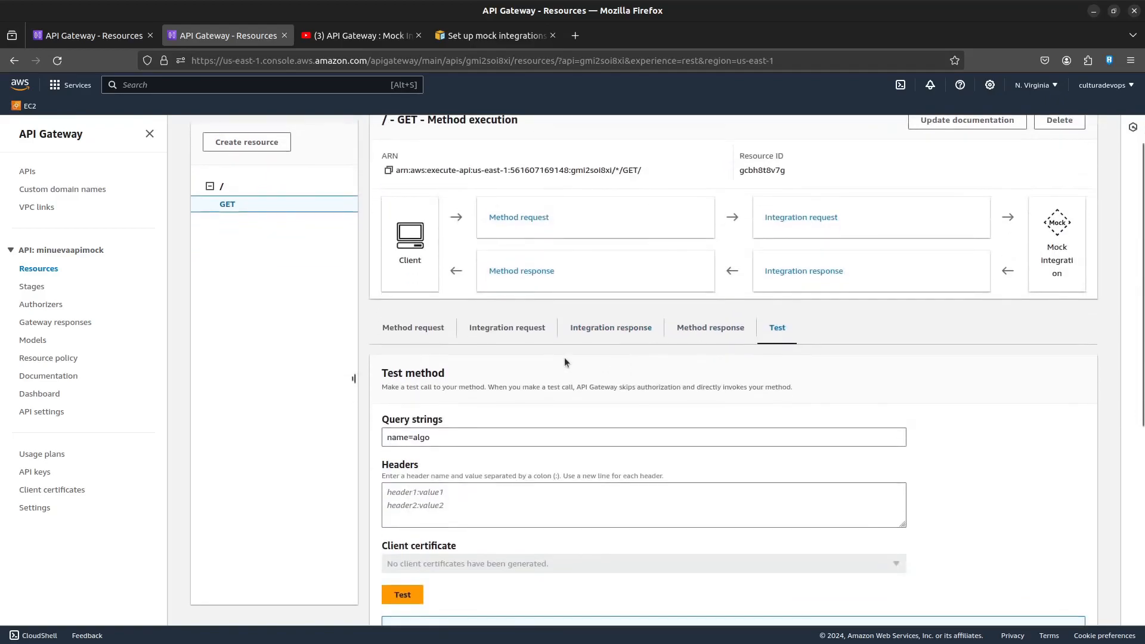
{"action": "left_click", "coordinate": [526, 327]}
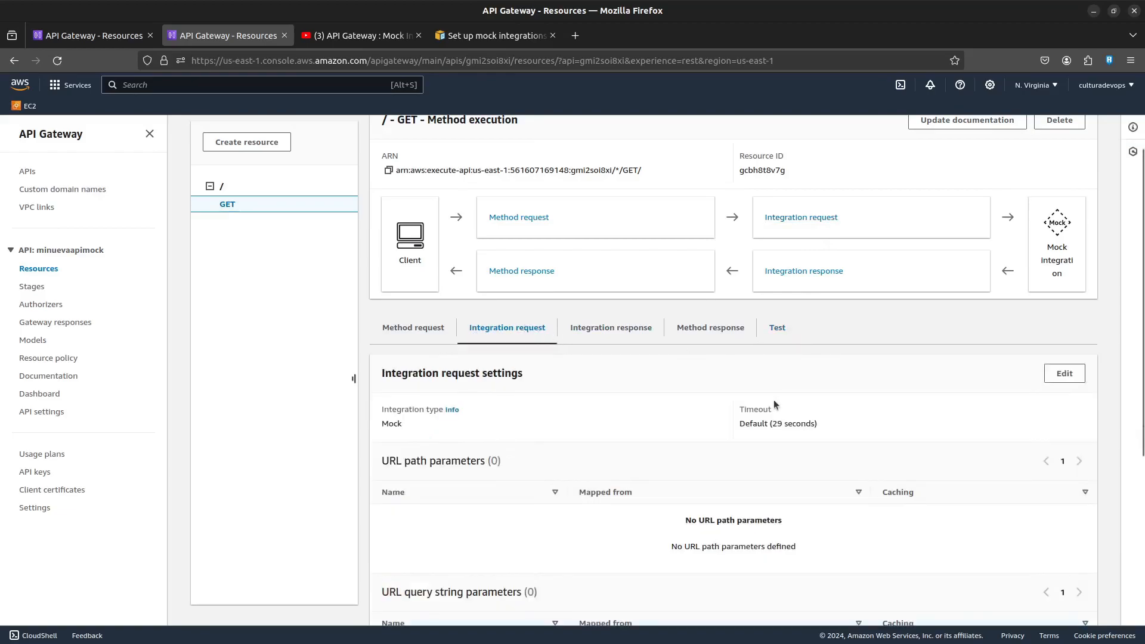
{"action": "scroll", "coordinate": [774, 400], "scroll_direction": "down", "scroll_amount": 2}
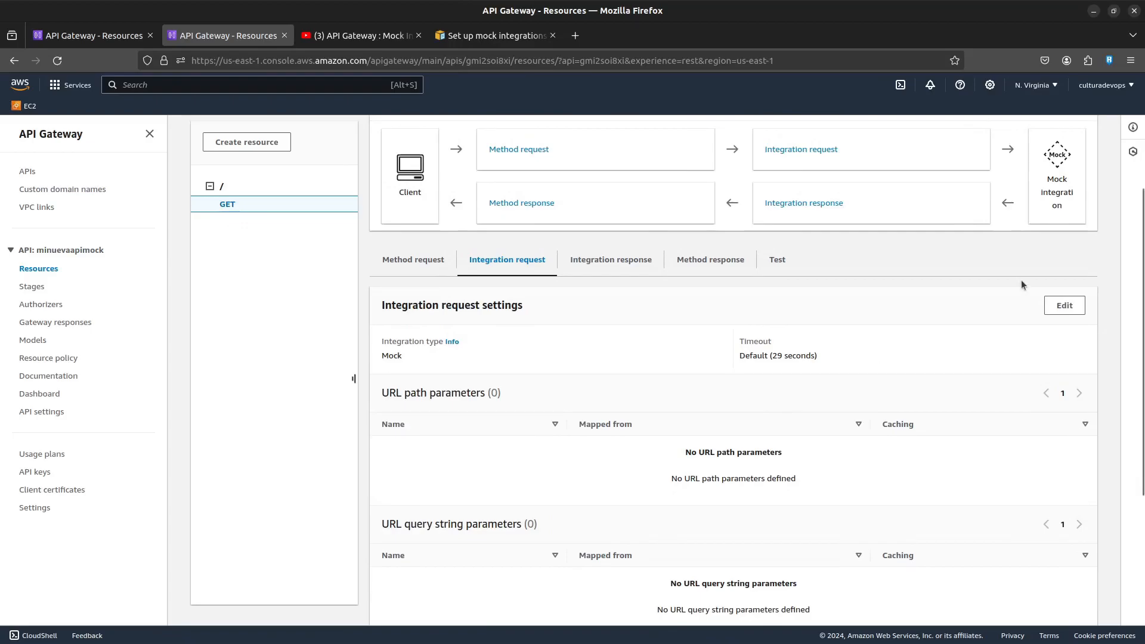
{"action": "left_click", "coordinate": [1065, 305]}
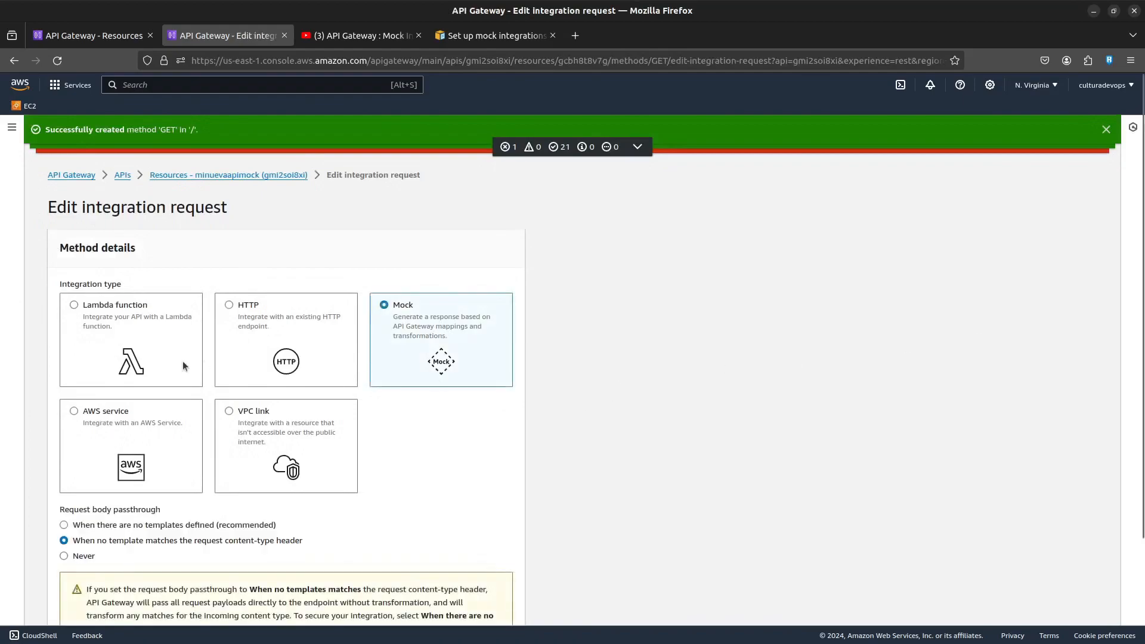
{"action": "scroll", "coordinate": [381, 340], "scroll_direction": "down", "scroll_amount": 3}
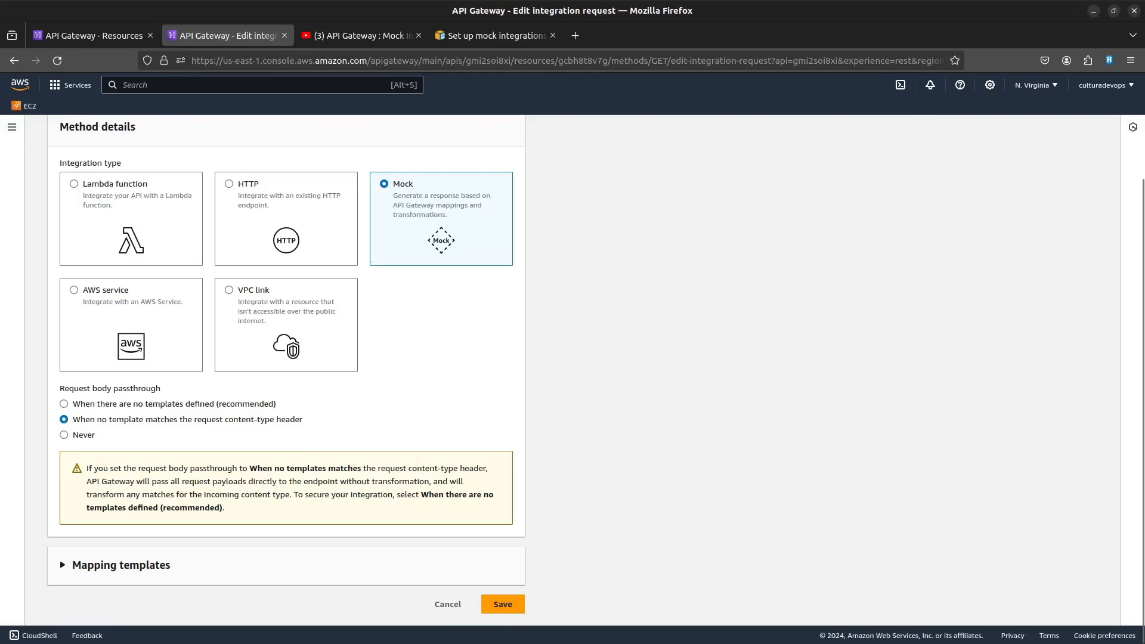
{"action": "left_click", "coordinate": [145, 565]}
{"action": "scroll", "coordinate": [332, 517], "scroll_direction": "down", "scroll_amount": 5}
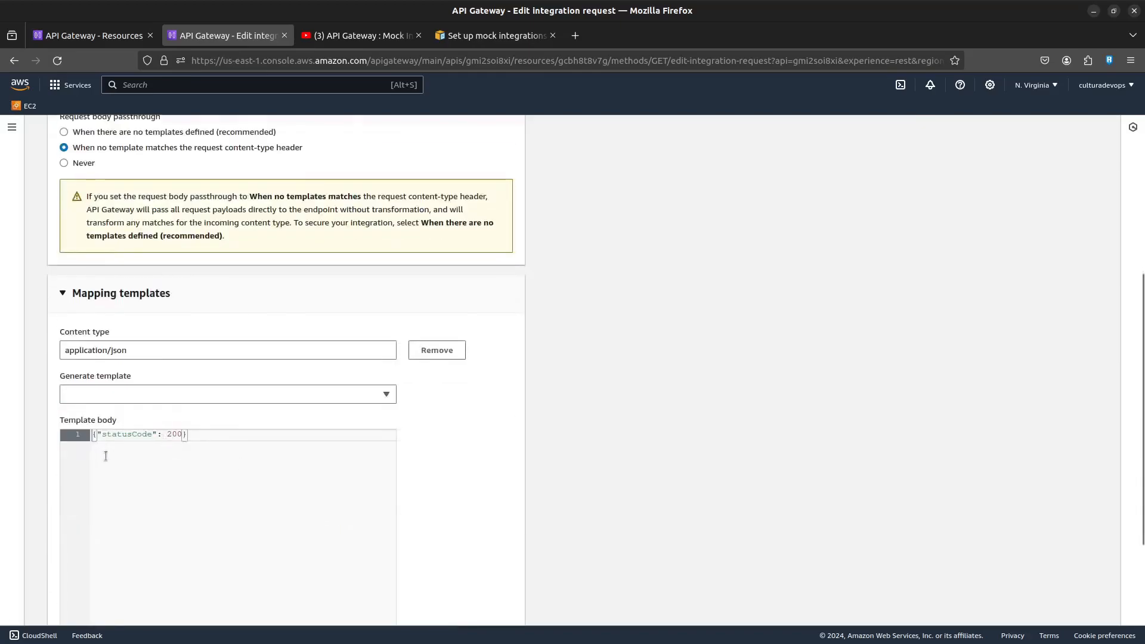
Replace the template body with the conditional scope example copied from the AWS mock integration guide, returning status code 200 or 500
{"action": "key", "text": "ctrl+a"}
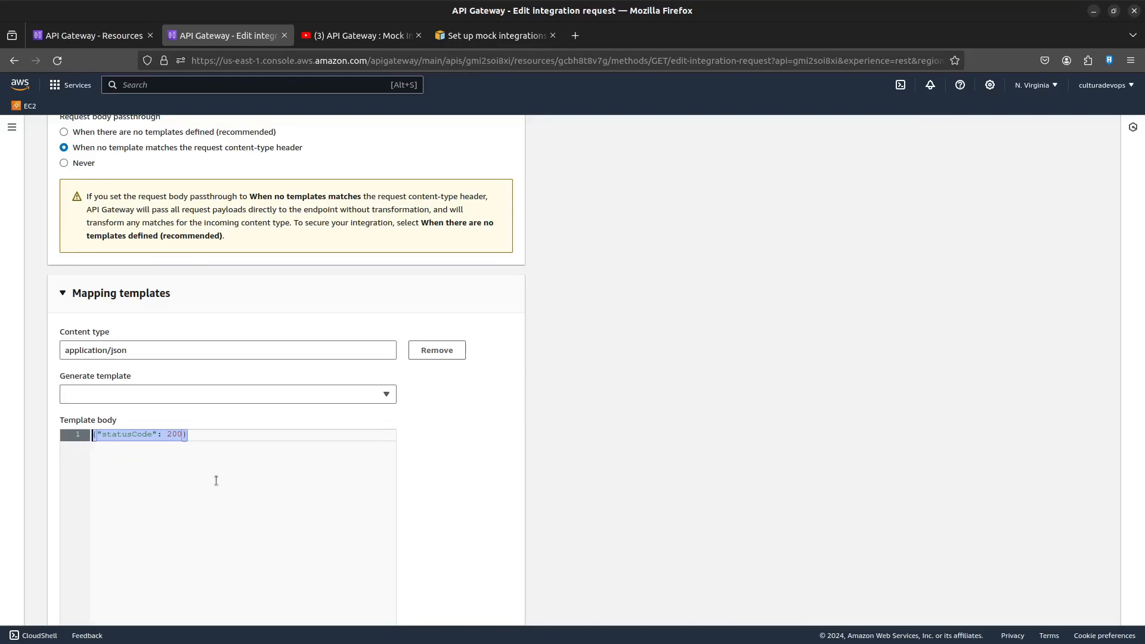
{"action": "left_click", "coordinate": [484, 45]}
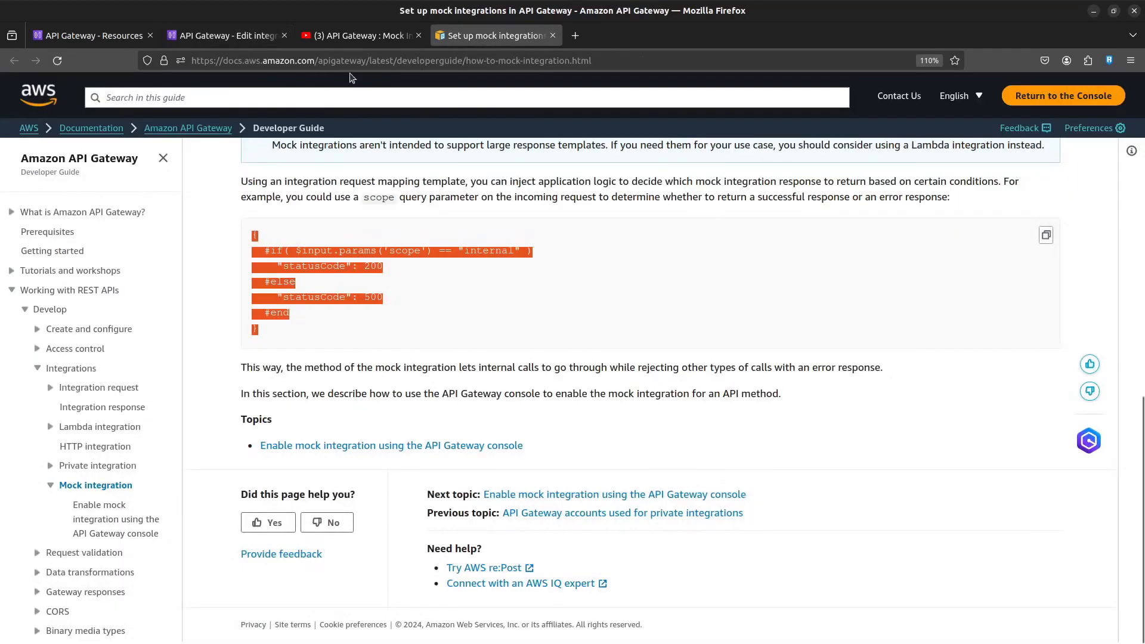
{"action": "left_click_drag", "start_coordinate": [261, 333], "coordinate": [240, 234]}
{"action": "key", "text": "ctrl+c"}
{"action": "left_click", "coordinate": [243, 36]}
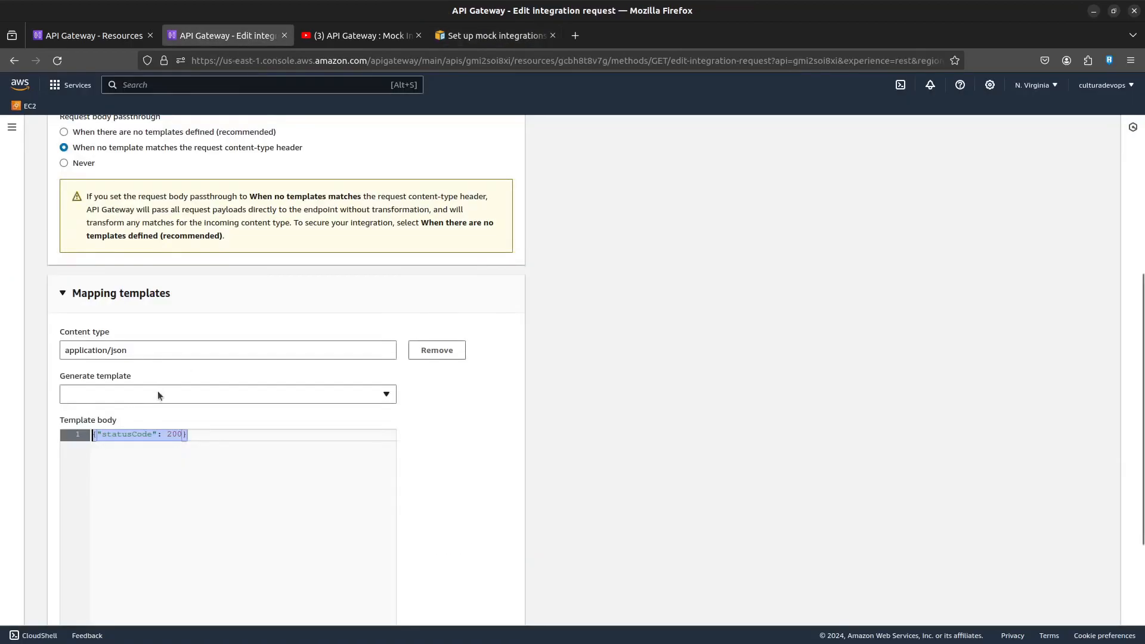
{"action": "key", "text": "ctrl+v"}
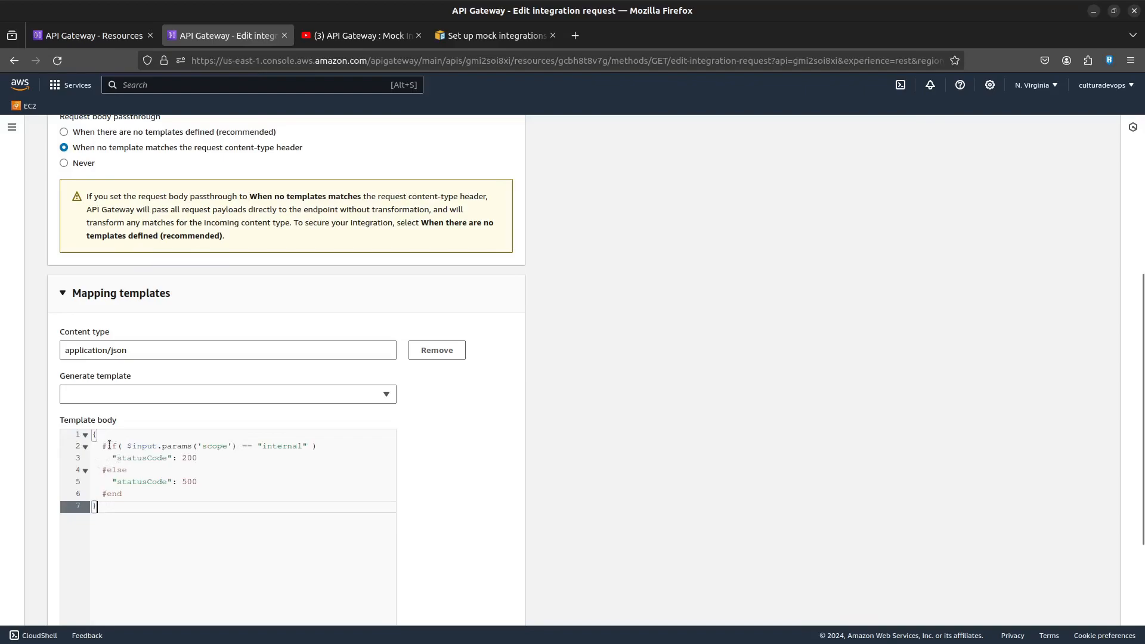
Look over the condition, content type and template generation options, and save the integration request
{"action": "left_click_drag", "start_coordinate": [104, 445], "coordinate": [329, 442]}
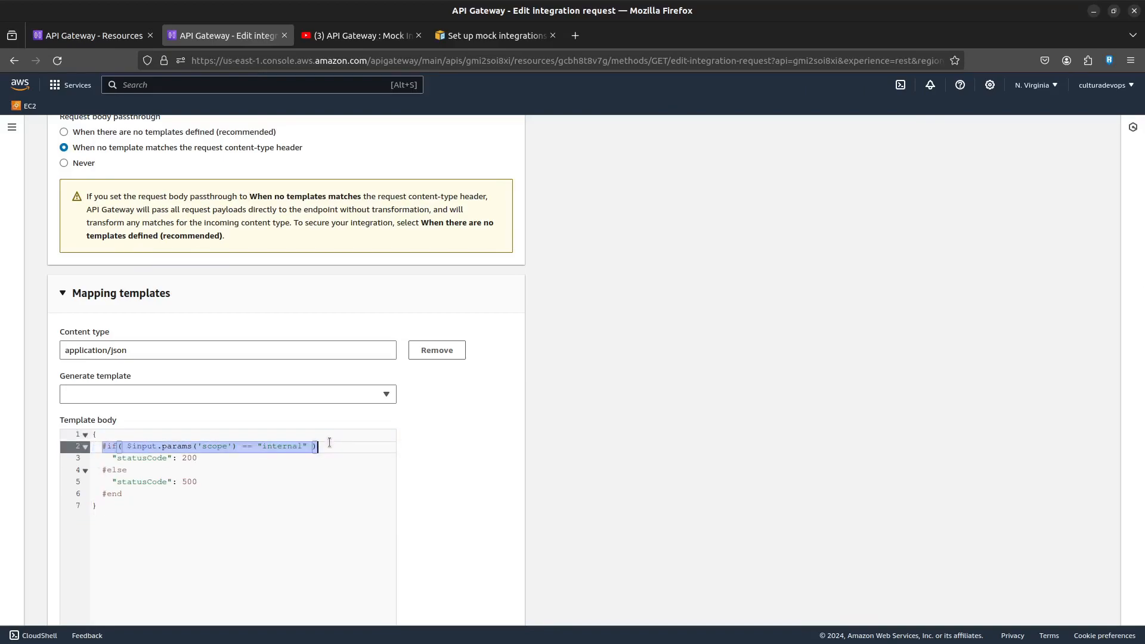
{"action": "scroll", "coordinate": [289, 445], "scroll_direction": "down", "scroll_amount": 4}
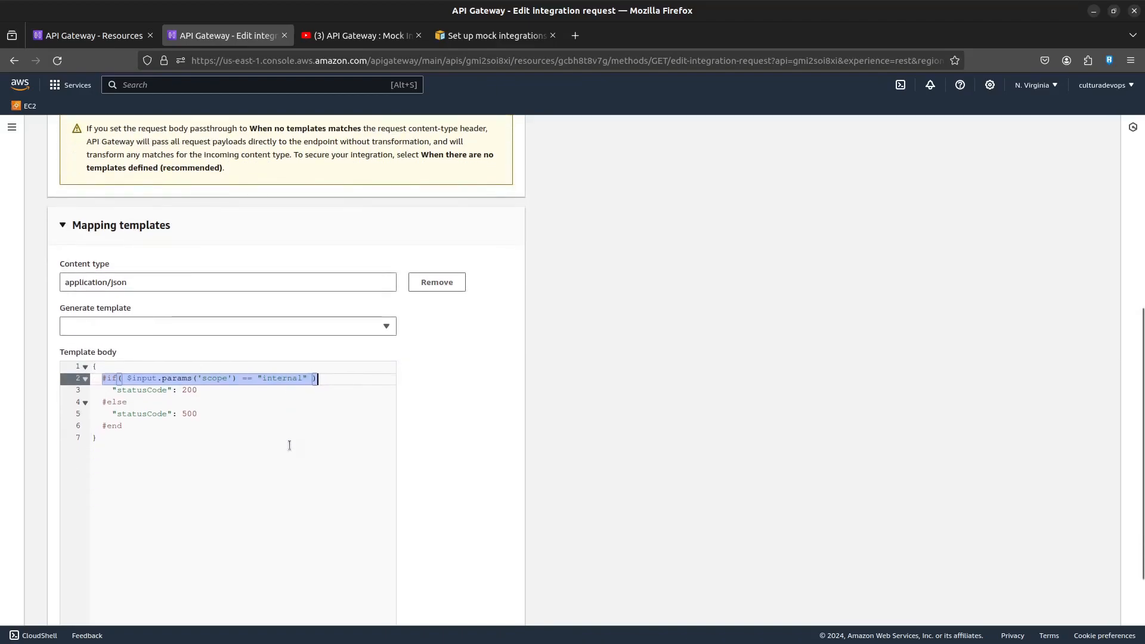
{"action": "left_click", "coordinate": [158, 158]}
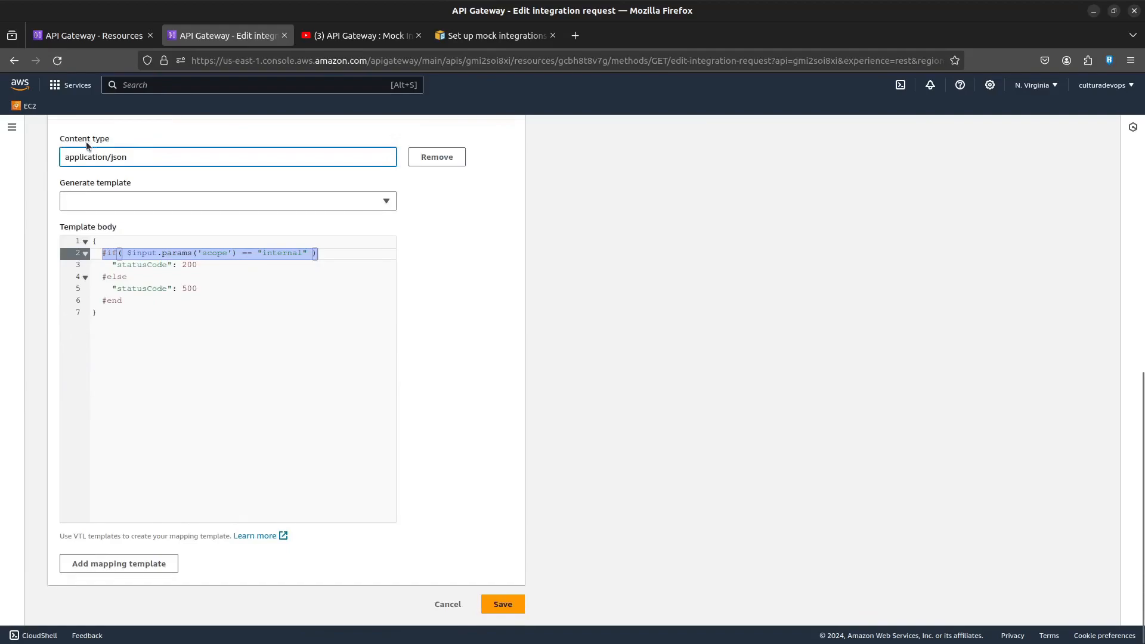
{"action": "left_click_drag", "start_coordinate": [132, 159], "coordinate": [60, 156]}
{"action": "left_click", "coordinate": [392, 201]}
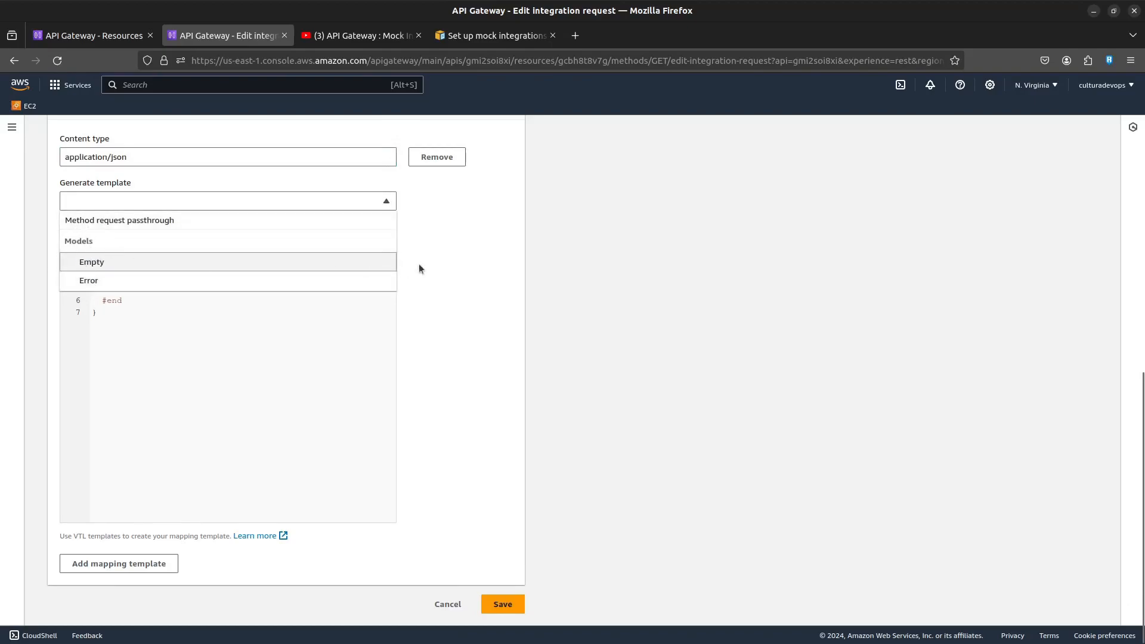
{"action": "left_click", "coordinate": [442, 264]}
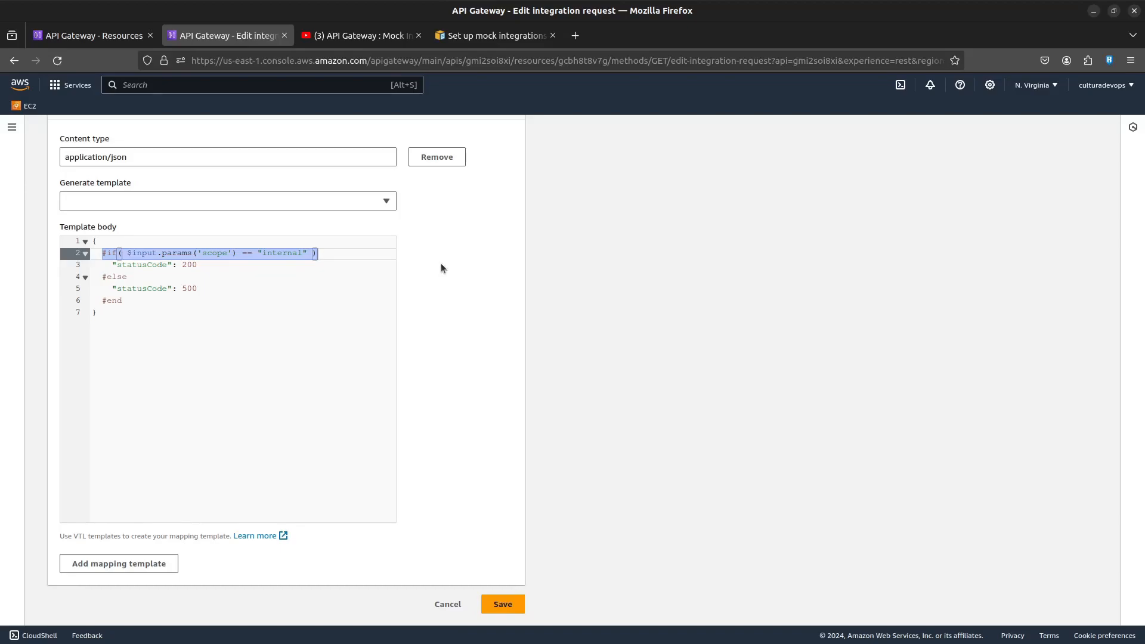
{"action": "left_click", "coordinate": [503, 604]}
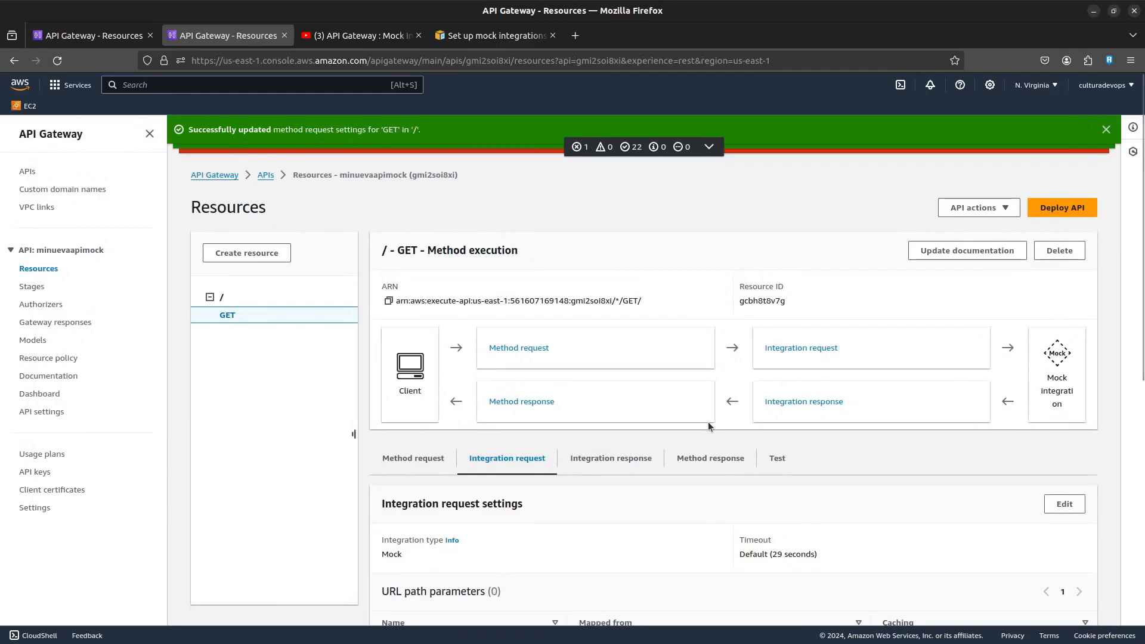
Dismiss the stacked notifications above the API's resources
{"action": "left_click", "coordinate": [1107, 130]}
{"action": "left_click", "coordinate": [1107, 130]}
{"action": "left_click", "coordinate": [1107, 129]}
{"action": "left_click", "coordinate": [1107, 130]}
{"action": "left_click", "coordinate": [1108, 130]}
{"action": "left_click", "coordinate": [1107, 130]}
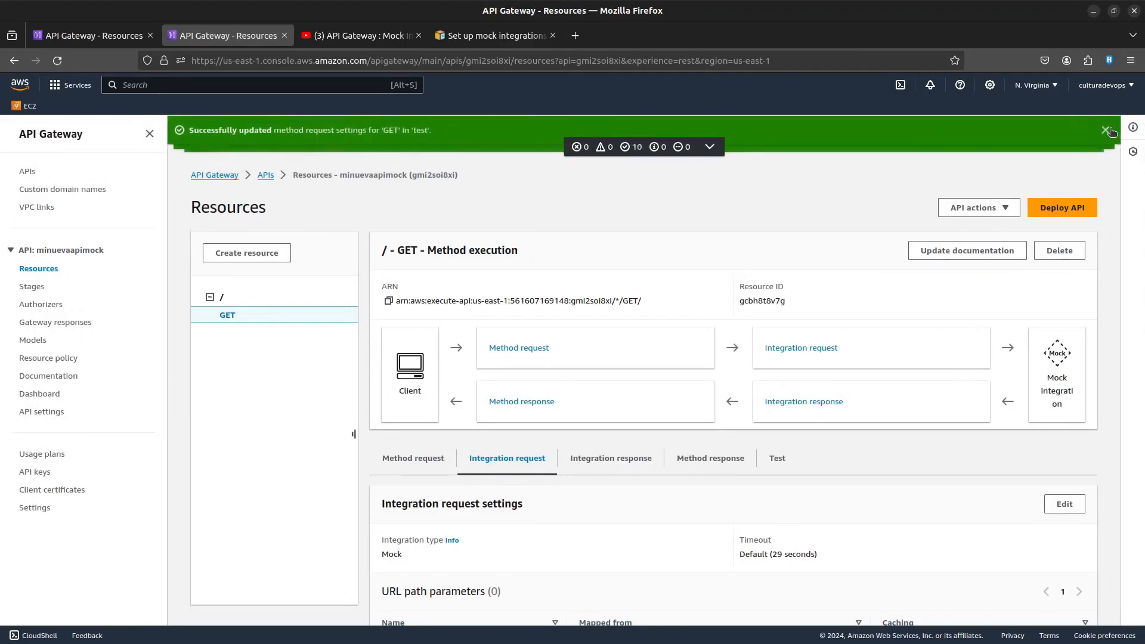
{"action": "triple_click", "coordinate": [1108, 130]}
Examine the saved application/json mapping template in the GET method's integration request settings
{"action": "scroll", "coordinate": [782, 287], "scroll_direction": "down", "scroll_amount": 5}
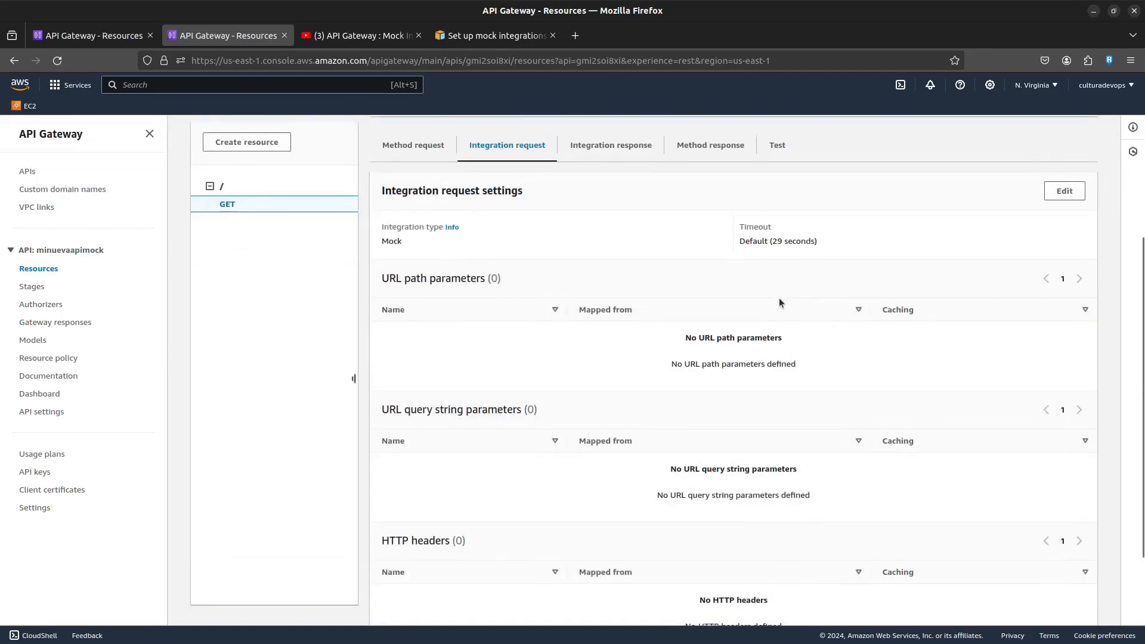
{"action": "scroll", "coordinate": [779, 299], "scroll_direction": "up", "scroll_amount": 1}
{"action": "scroll", "coordinate": [779, 298], "scroll_direction": "down", "scroll_amount": 3}
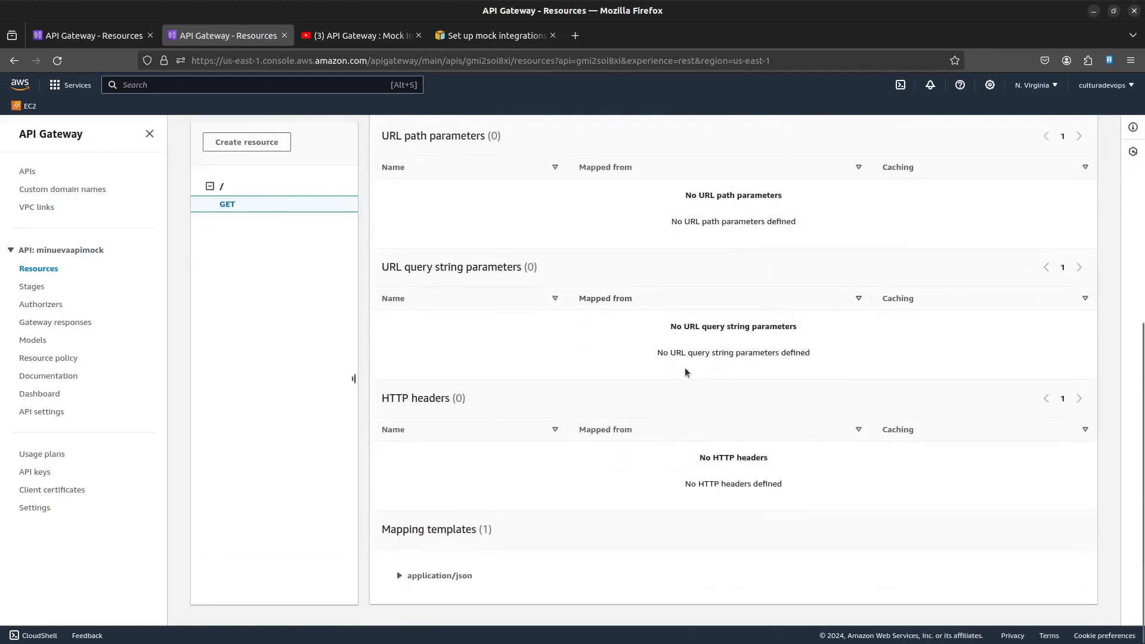
{"action": "scroll", "coordinate": [582, 550], "scroll_direction": "down", "scroll_amount": 2}
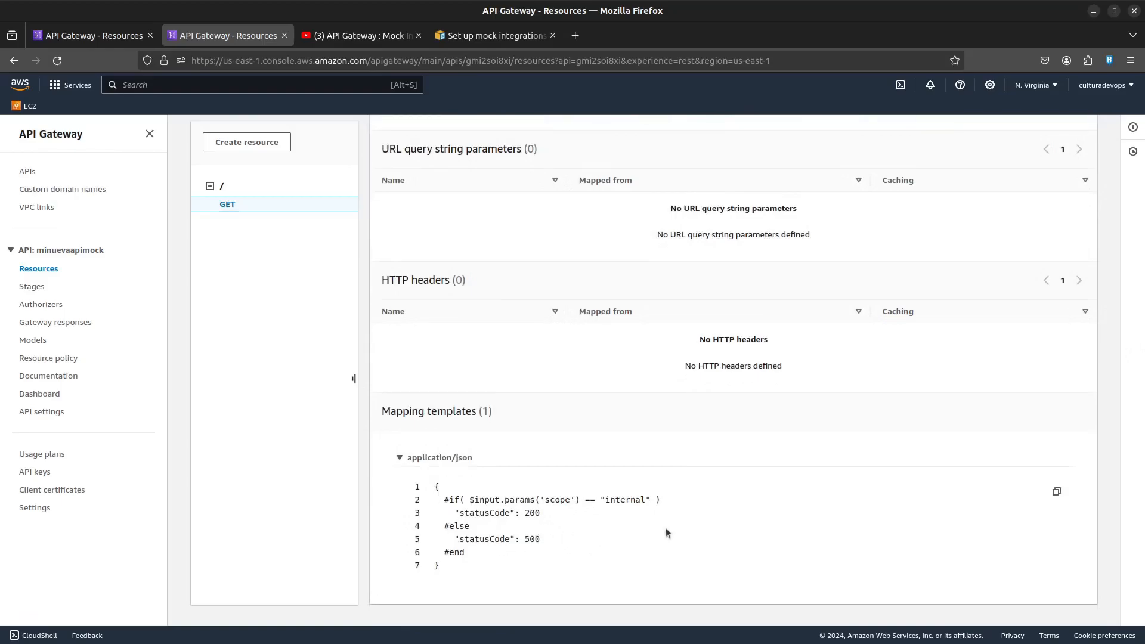
{"action": "scroll", "coordinate": [665, 529], "scroll_direction": "up", "scroll_amount": 4}
{"action": "scroll", "coordinate": [665, 527], "scroll_direction": "up", "scroll_amount": 4}
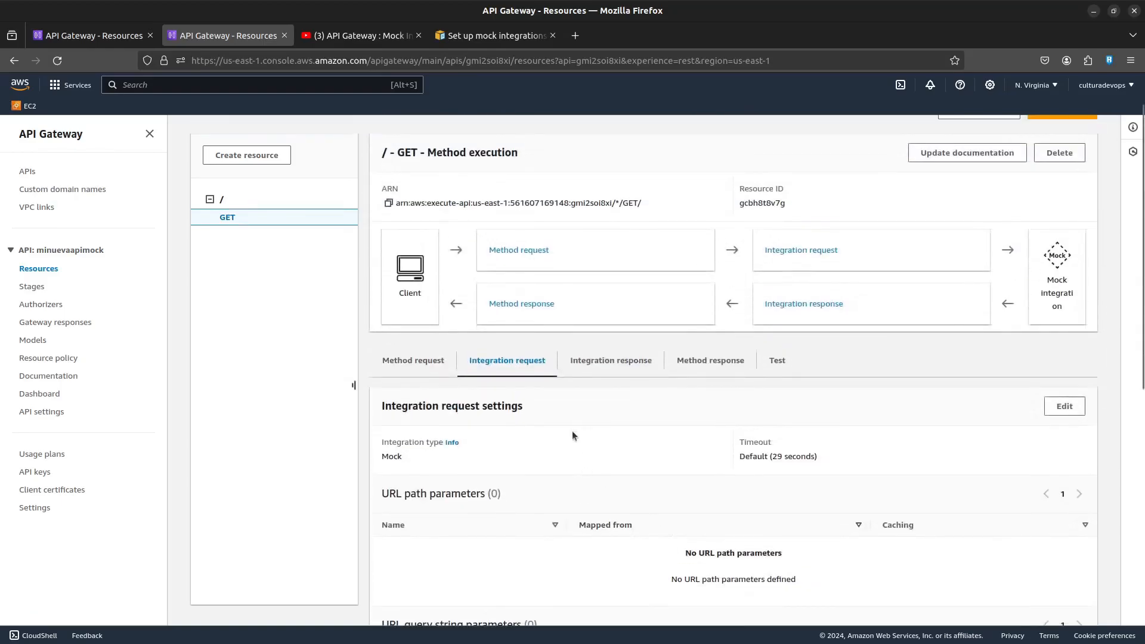
Test the root GET method with no query string and review the test results
{"action": "left_click", "coordinate": [777, 361]}
{"action": "left_click", "coordinate": [454, 471]}
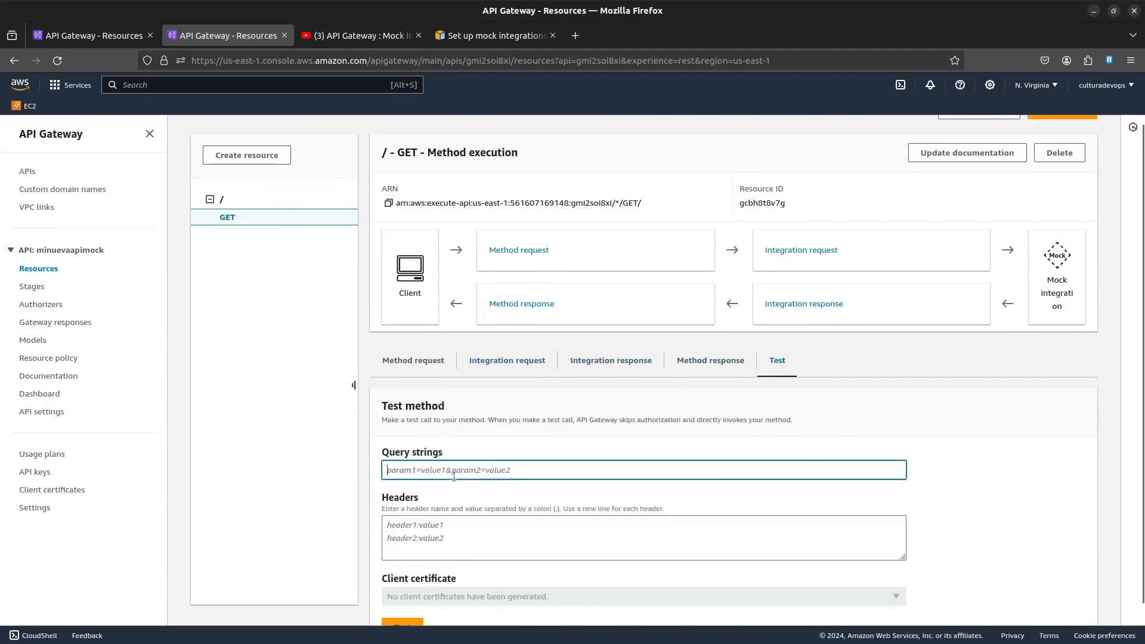
{"action": "scroll", "coordinate": [454, 476], "scroll_direction": "down", "scroll_amount": 1}
{"action": "left_click", "coordinate": [404, 582]}
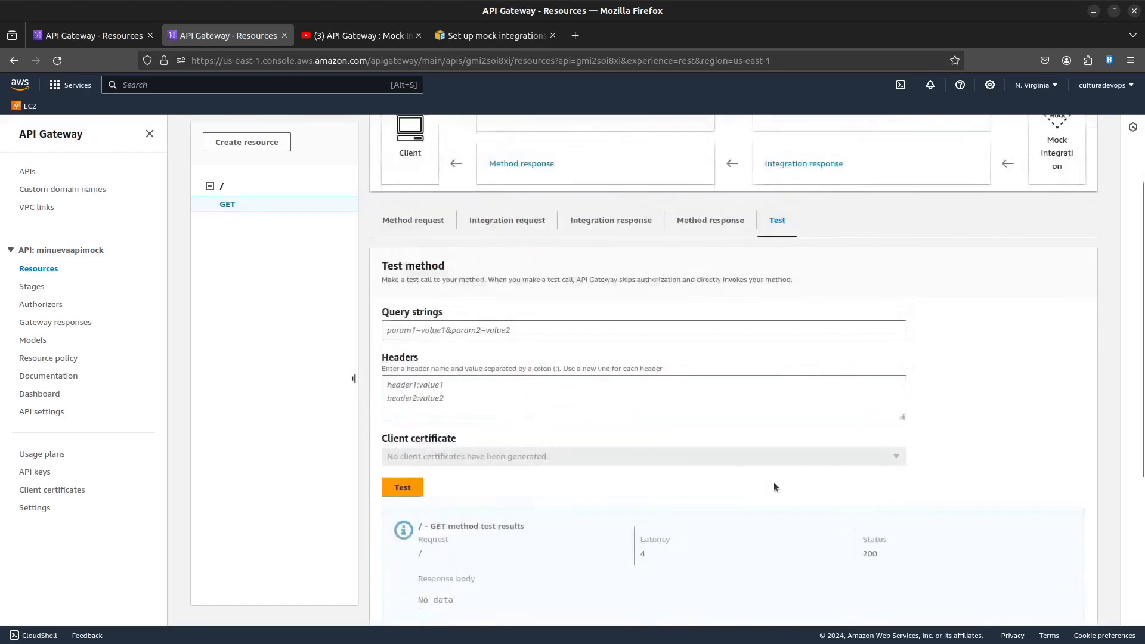
{"action": "scroll", "coordinate": [775, 483], "scroll_direction": "down", "scroll_amount": 5}
{"action": "scroll", "coordinate": [581, 421], "scroll_direction": "up", "scroll_amount": 5}
{"action": "left_click", "coordinate": [420, 301]}
{"action": "type", "text": "mock"}
{"action": "key", "text": "BackSpace"}
{"action": "key", "text": "BackSpace"}
{"action": "key", "text": "BackSpace"}
{"action": "key", "text": "BackSpace"}
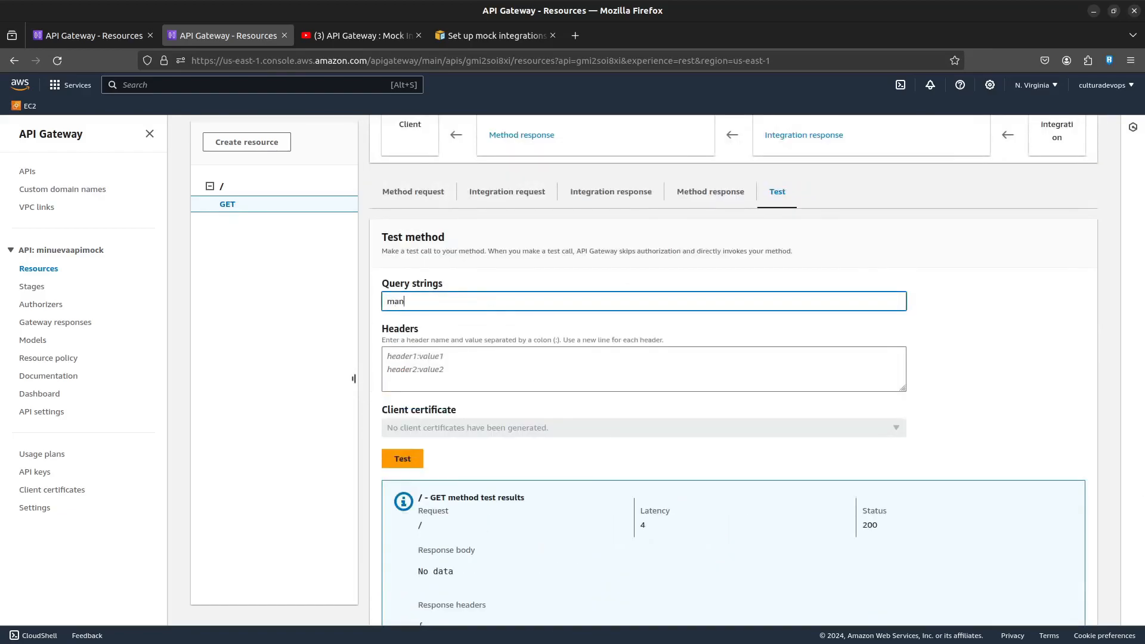
Change the parameter checked in the integration request's mapping template condition to name and save the integration request
{"action": "left_click", "coordinate": [500, 193]}
{"action": "left_click", "coordinate": [1065, 238]}
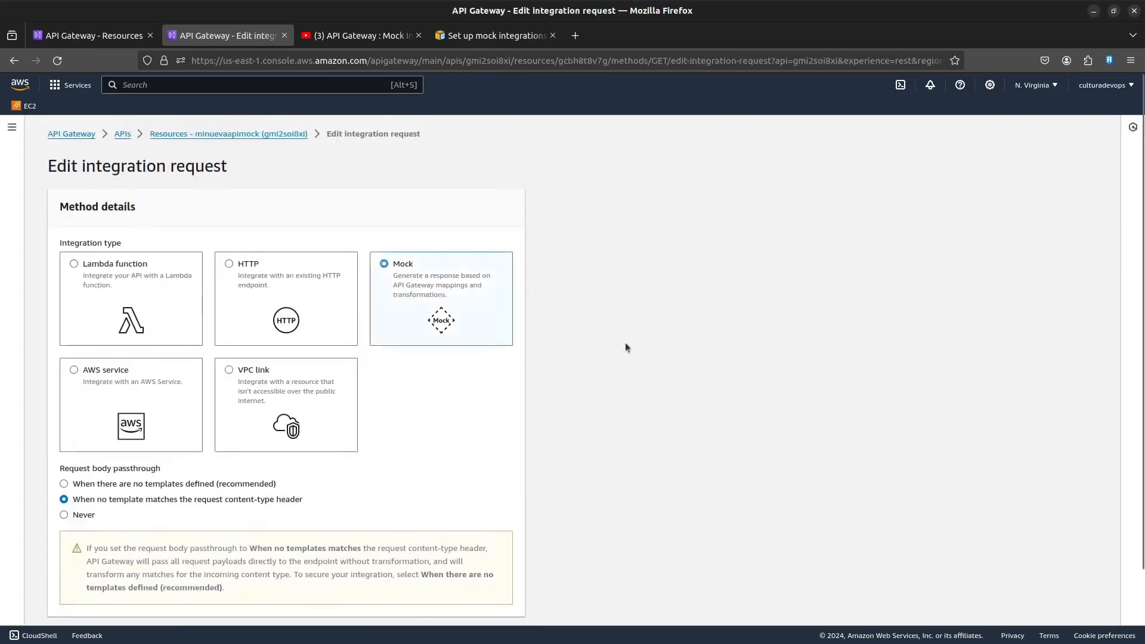
{"action": "scroll", "coordinate": [427, 438], "scroll_direction": "down", "scroll_amount": 2}
{"action": "left_click", "coordinate": [126, 568]}
{"action": "scroll", "coordinate": [126, 568], "scroll_direction": "down", "scroll_amount": 5}
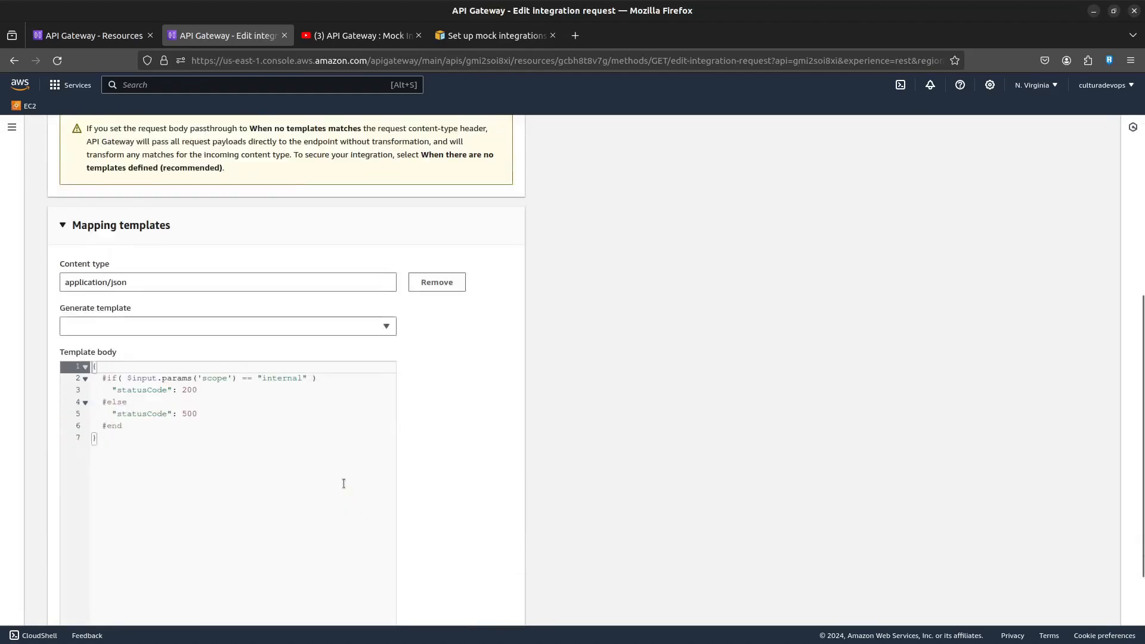
{"action": "double_click", "coordinate": [210, 378]}
{"action": "type", "text": "name"}
{"action": "scroll", "coordinate": [406, 435], "scroll_direction": "down", "scroll_amount": 2}
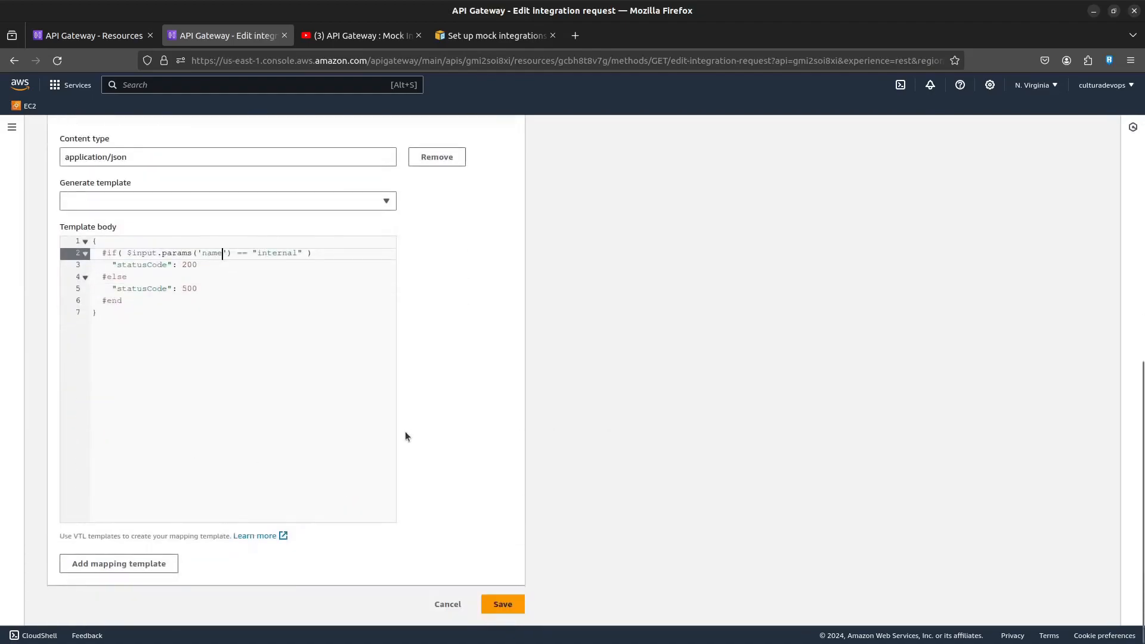
{"action": "left_click", "coordinate": [499, 612]}
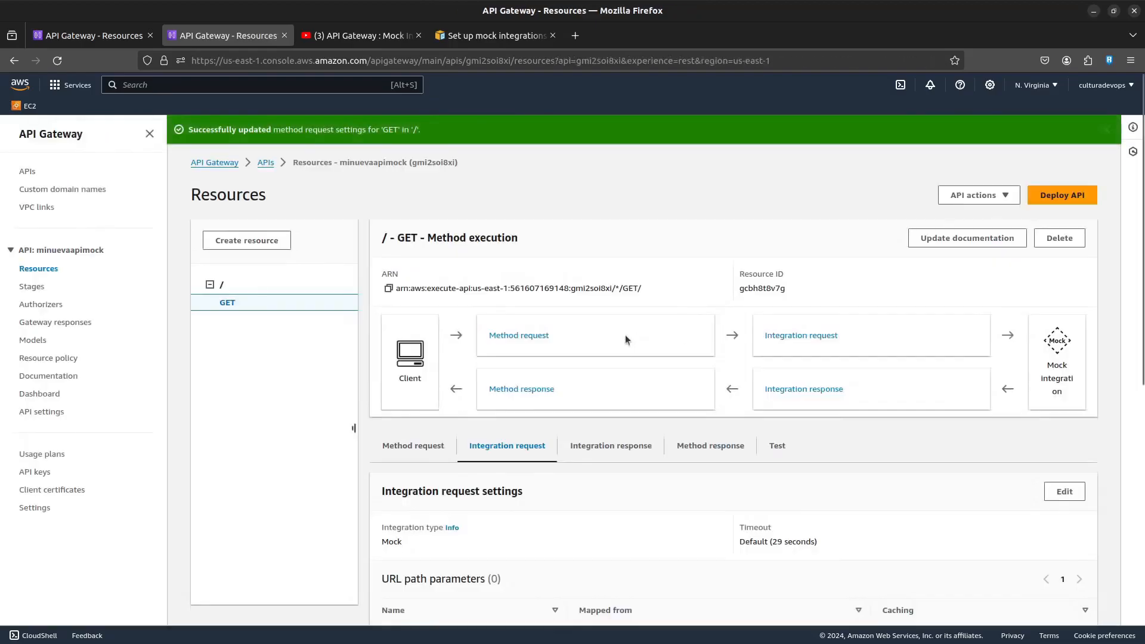
Check the required name query string parameter in the GET method request and save the method request settings
{"action": "scroll", "coordinate": [678, 417], "scroll_direction": "down", "scroll_amount": 5}
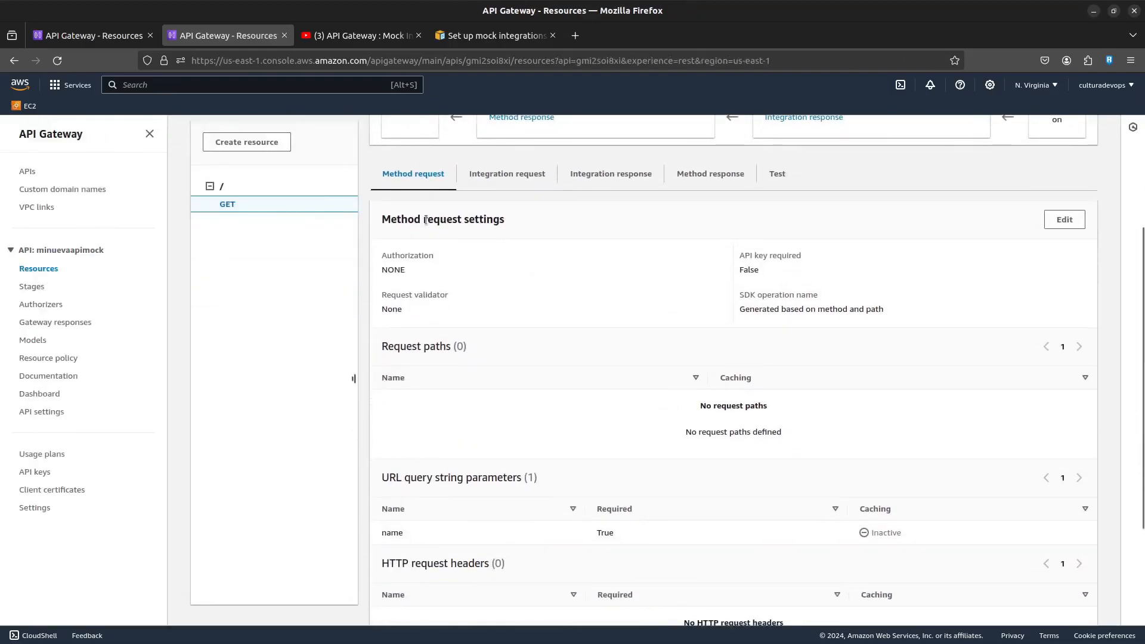
{"action": "scroll", "coordinate": [815, 341], "scroll_direction": "down", "scroll_amount": 2}
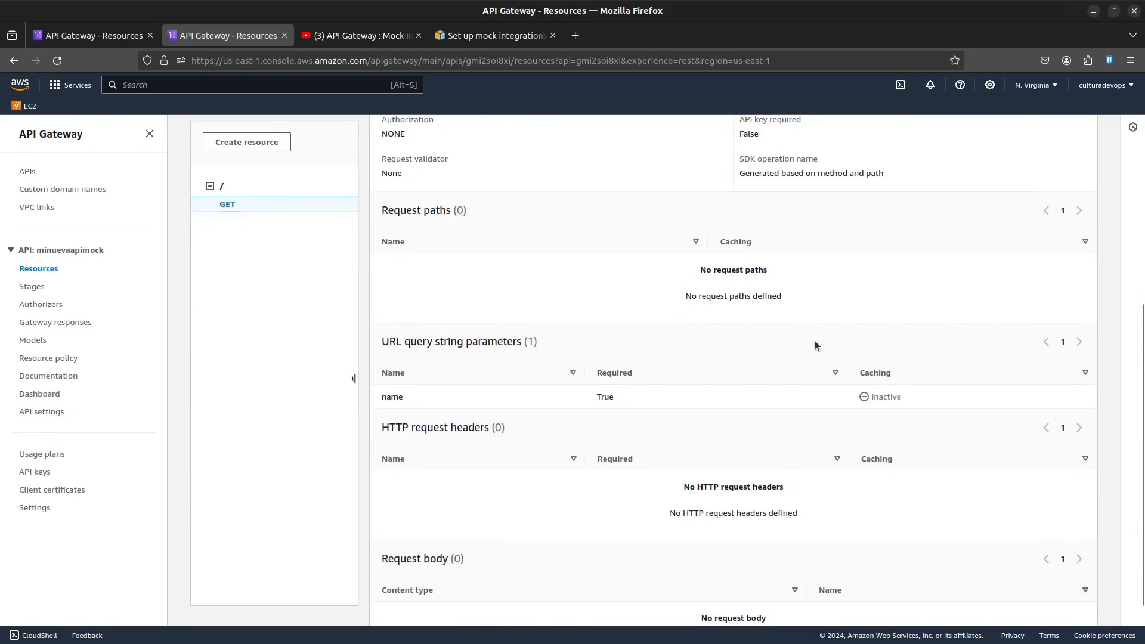
{"action": "scroll", "coordinate": [815, 341], "scroll_direction": "down", "scroll_amount": 1}
{"action": "scroll", "coordinate": [815, 342], "scroll_direction": "up", "scroll_amount": 3}
{"action": "left_click", "coordinate": [1064, 221]}
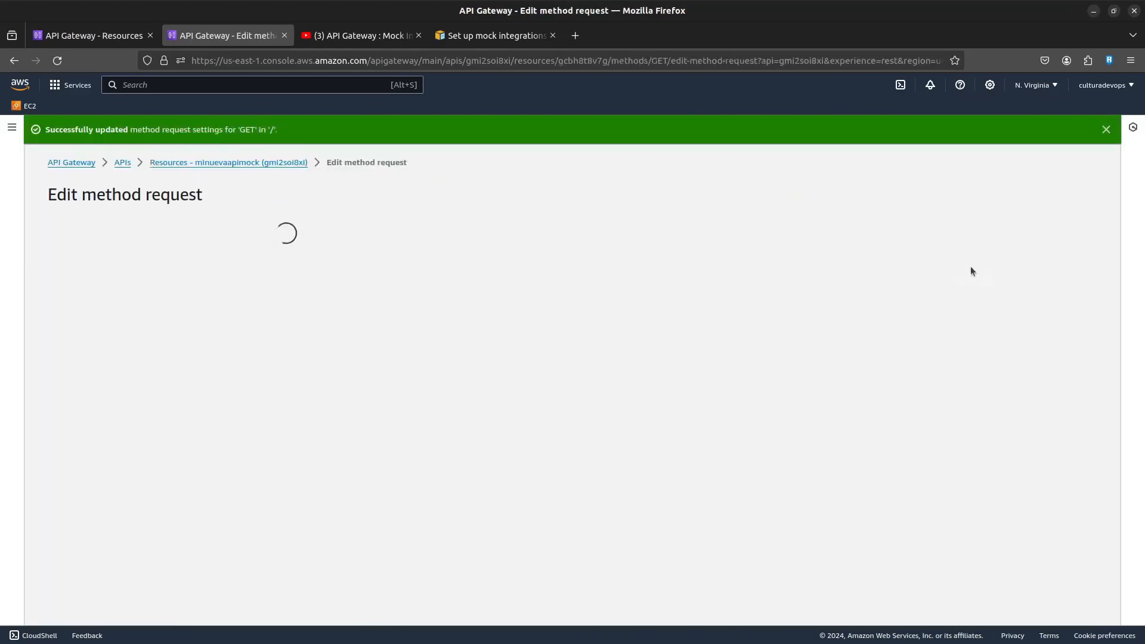
{"action": "left_click", "coordinate": [149, 462]}
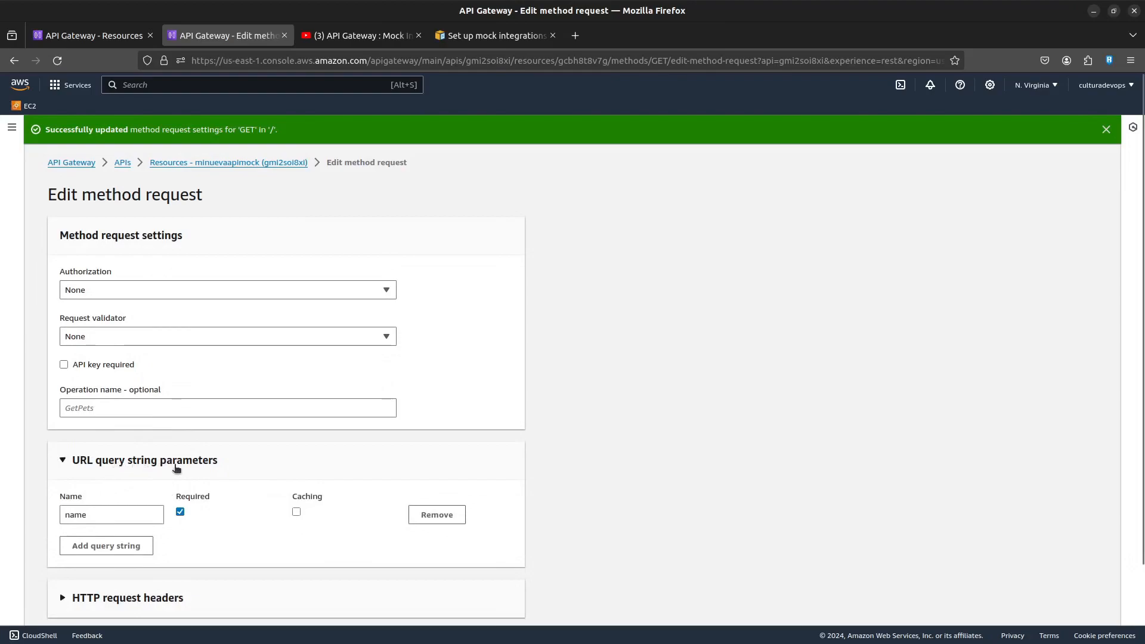
{"action": "double_click", "coordinate": [75, 514]}
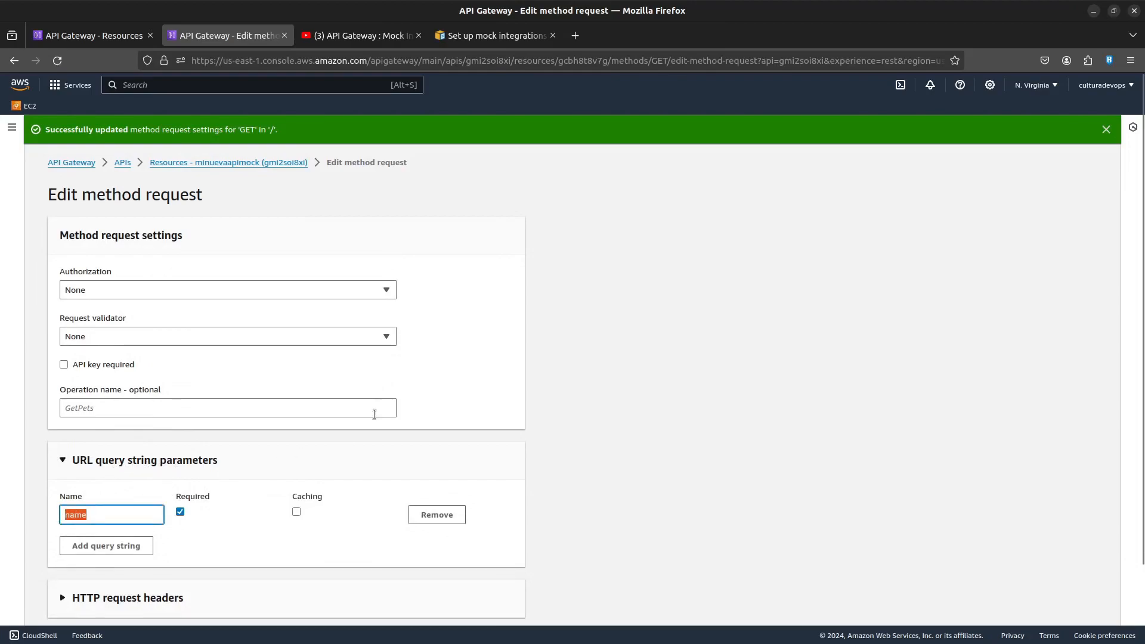
{"action": "scroll", "coordinate": [459, 408], "scroll_direction": "down", "scroll_amount": 1}
{"action": "left_click", "coordinate": [503, 605]}
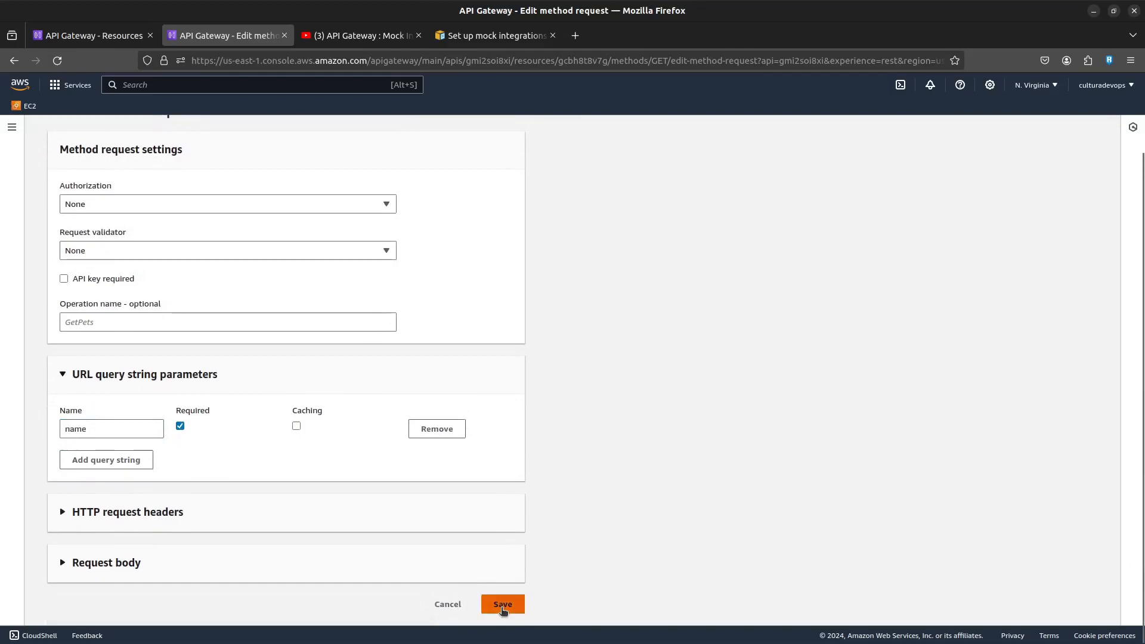
Create a method response with HTTP status code 500 for the GET method
{"action": "scroll", "coordinate": [756, 394], "scroll_direction": "down", "scroll_amount": 2}
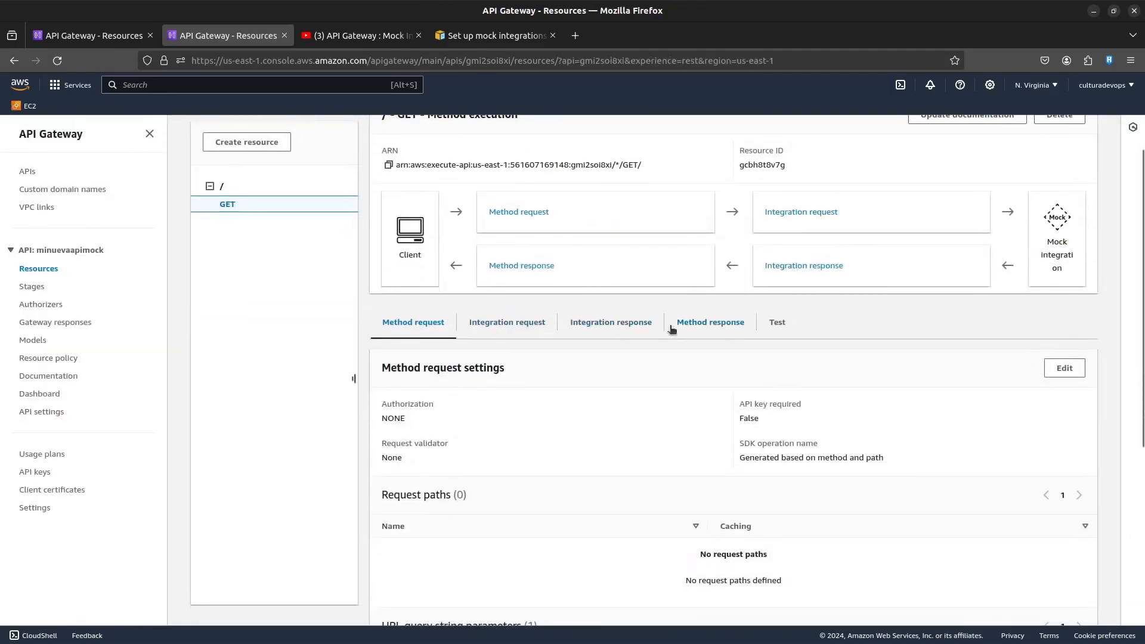
{"action": "left_click", "coordinate": [698, 327]}
{"action": "scroll", "coordinate": [600, 432], "scroll_direction": "down", "scroll_amount": 1}
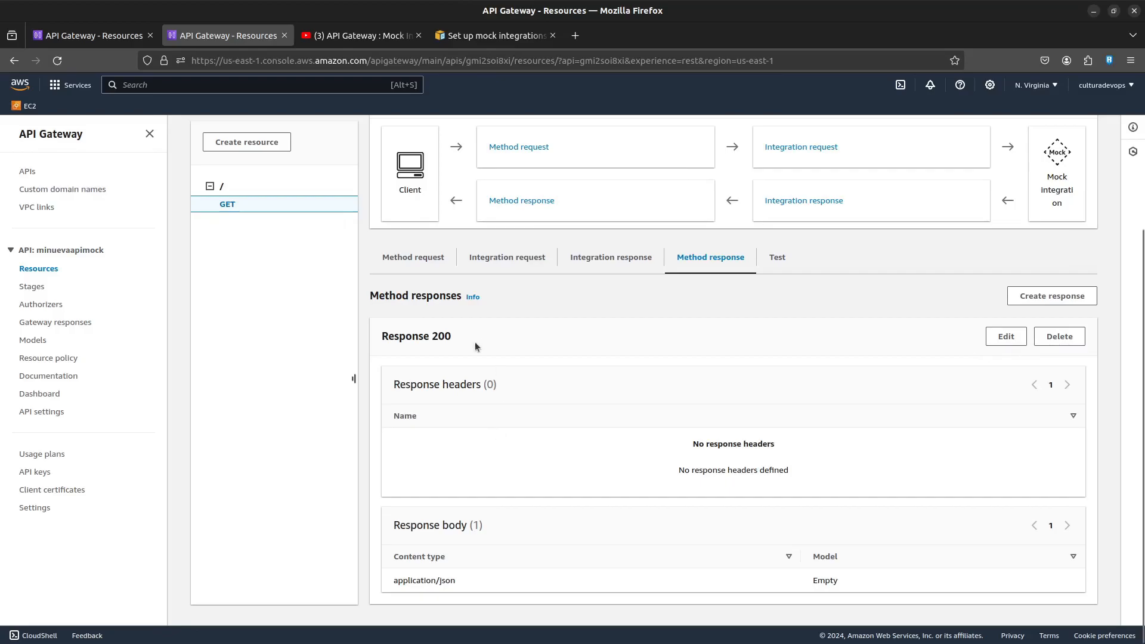
{"action": "left_click", "coordinate": [1052, 296]}
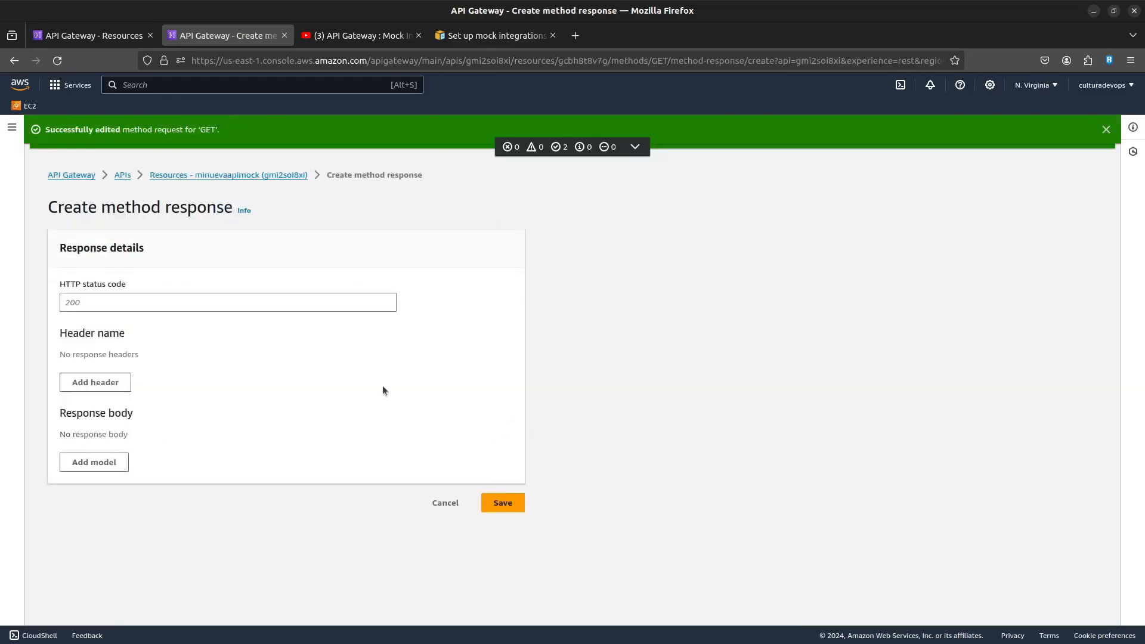
{"action": "left_click", "coordinate": [232, 303]}
{"action": "type", "text": "500"}
{"action": "left_click", "coordinate": [509, 505]}
{"action": "scroll", "coordinate": [833, 434], "scroll_direction": "down", "scroll_amount": 5}
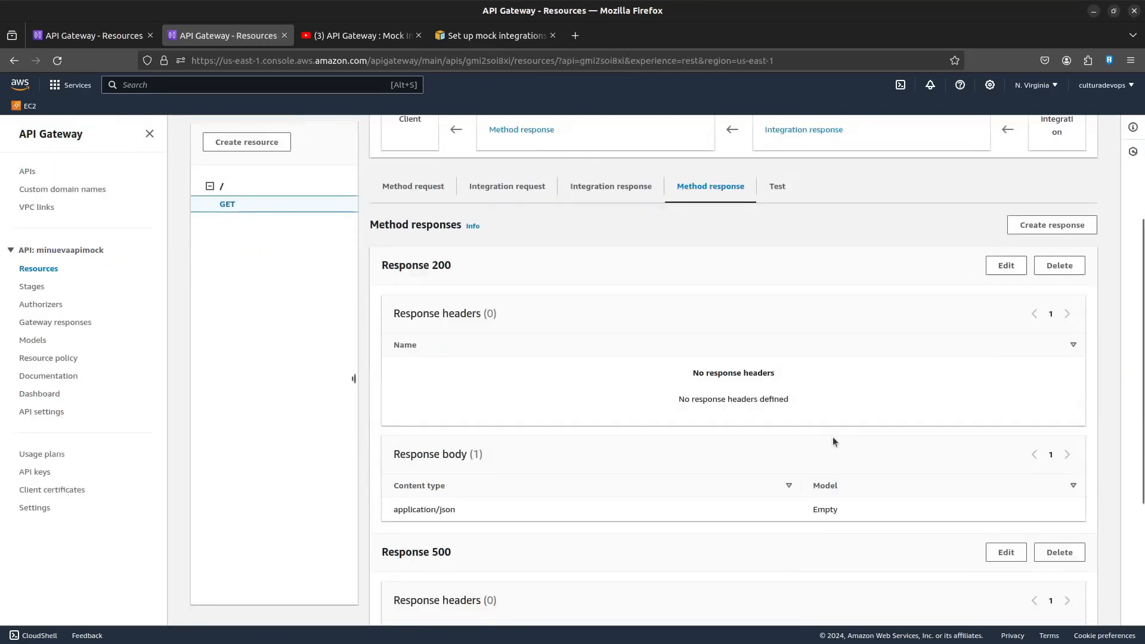
{"action": "scroll", "coordinate": [583, 440], "scroll_direction": "down", "scroll_amount": 4}
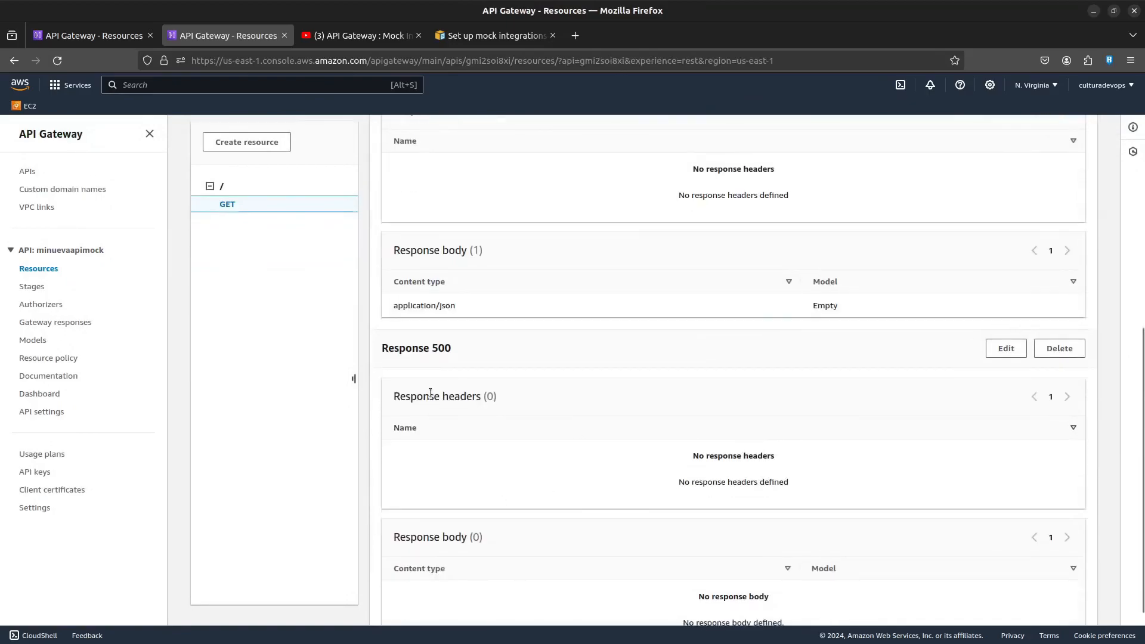
Examine the GET method's Default integration response, including its application/json mapping template
{"action": "scroll", "coordinate": [639, 552], "scroll_direction": "up", "scroll_amount": 6}
{"action": "scroll", "coordinate": [640, 553], "scroll_direction": "up", "scroll_amount": 1}
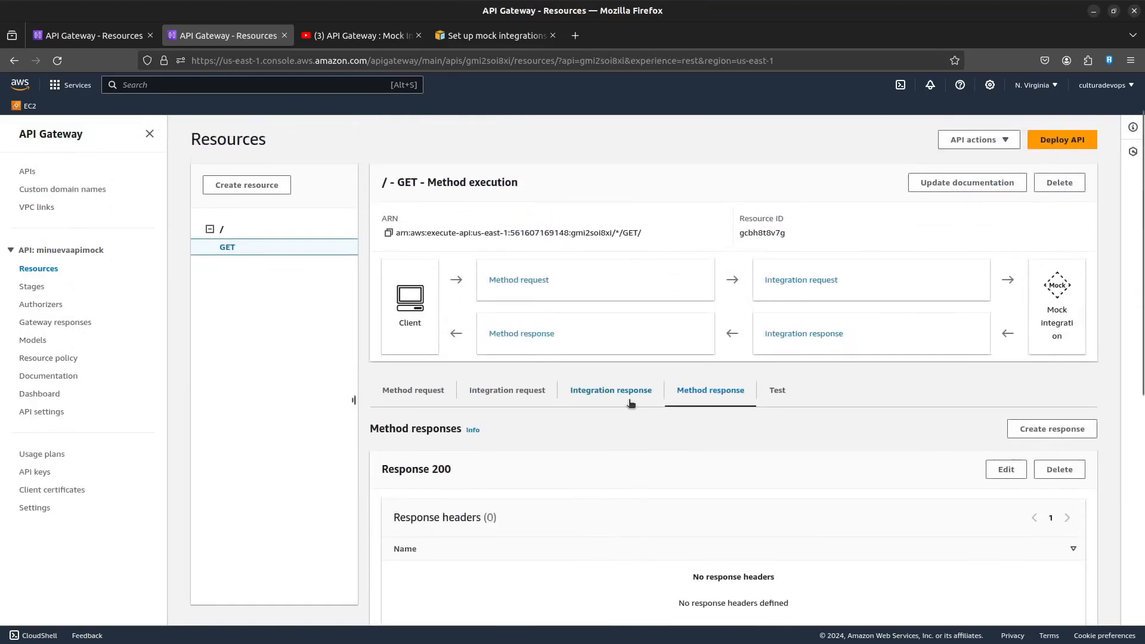
{"action": "left_click", "coordinate": [631, 404]}
{"action": "scroll", "coordinate": [624, 428], "scroll_direction": "down", "scroll_amount": 2}
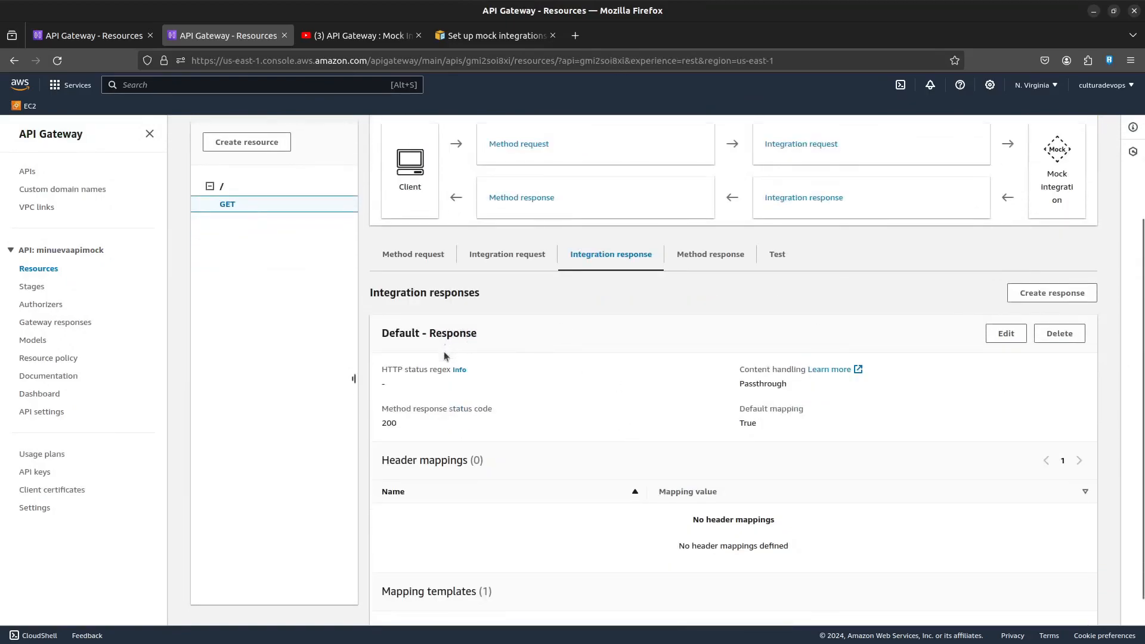
{"action": "scroll", "coordinate": [430, 382], "scroll_direction": "down", "scroll_amount": 1}
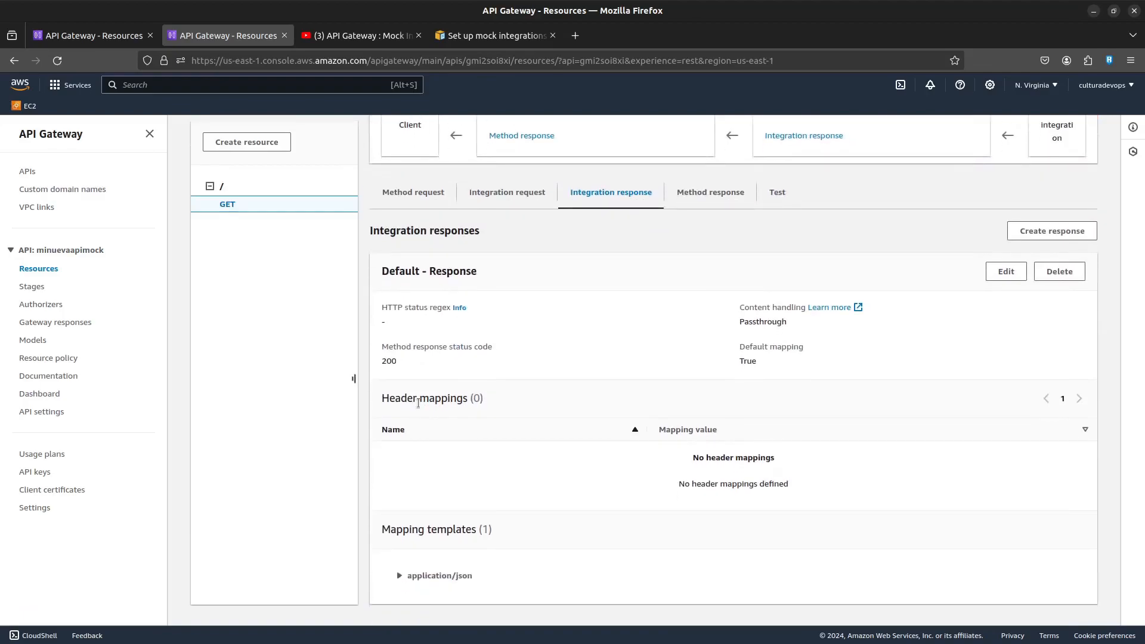
{"action": "left_click", "coordinate": [423, 576]}
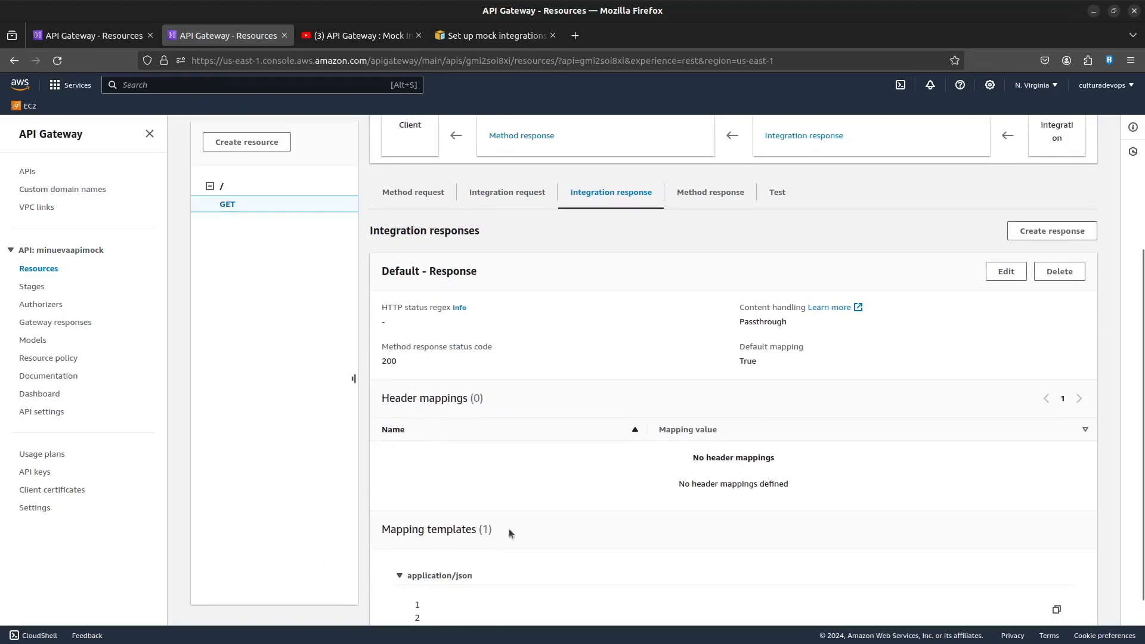
{"action": "scroll", "coordinate": [476, 489], "scroll_direction": "down", "scroll_amount": 1}
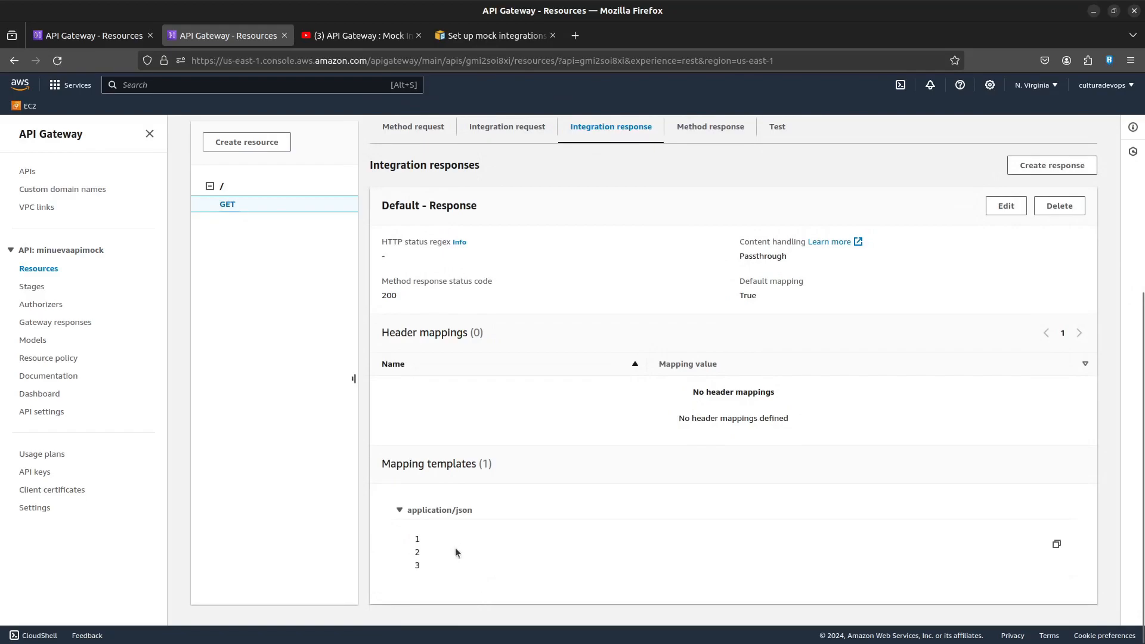
{"action": "scroll", "coordinate": [711, 534], "scroll_direction": "up", "scroll_amount": 2}
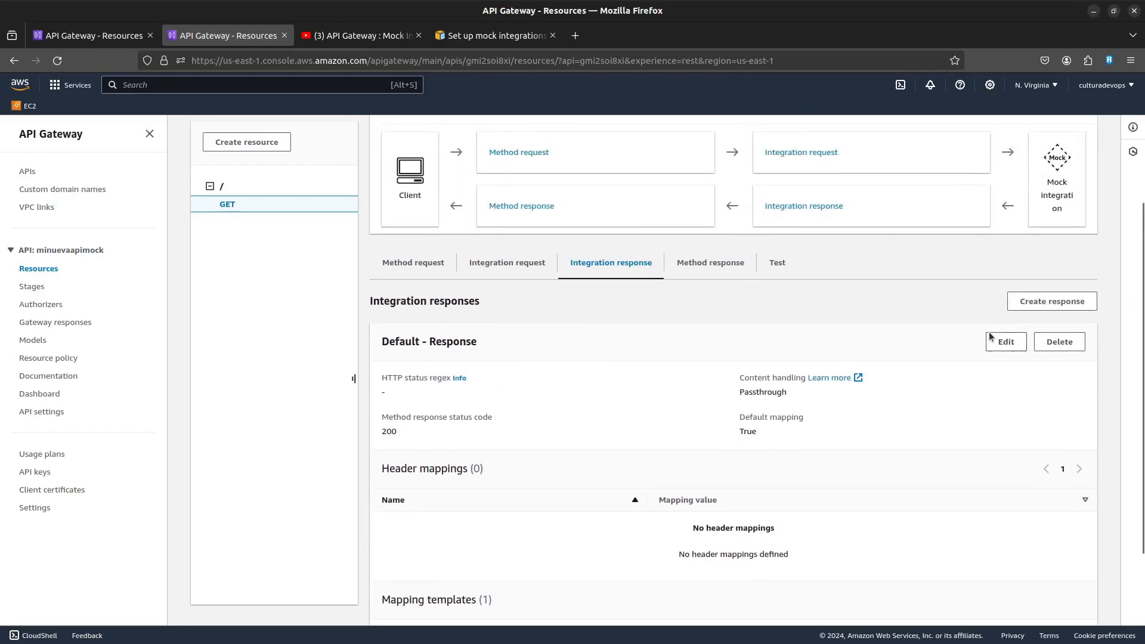
Create an integration response for method response status code 500 with the HTTP status regex 500 and Passthrough content handling
{"action": "left_click", "coordinate": [1044, 301]}
{"action": "left_click", "coordinate": [246, 304]}
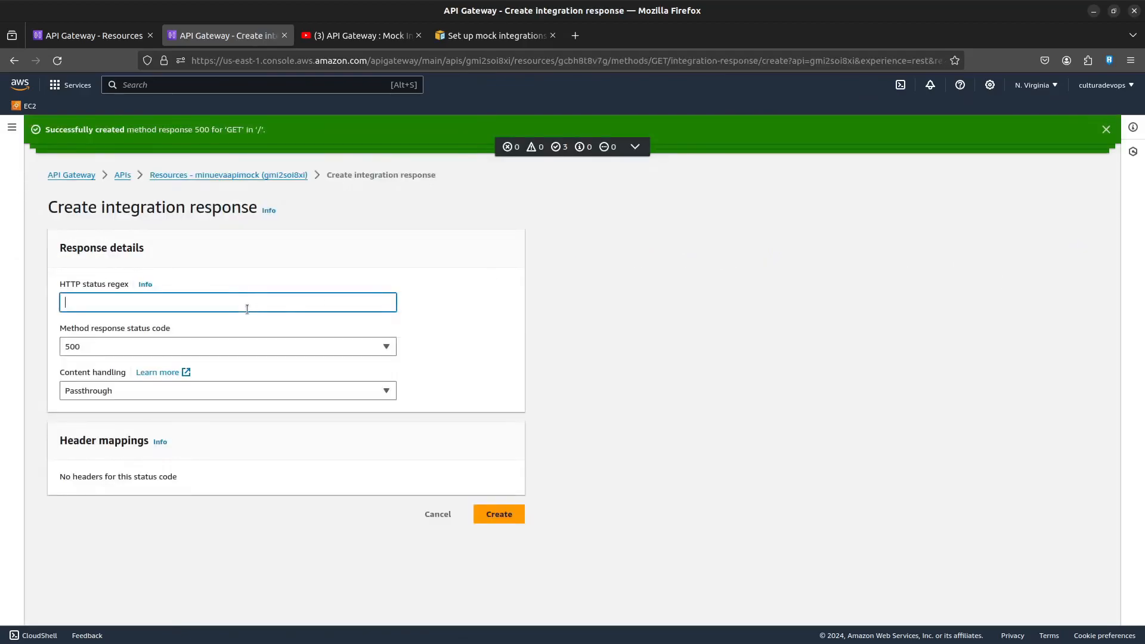
{"action": "left_click_drag", "start_coordinate": [61, 285], "coordinate": [133, 287]}
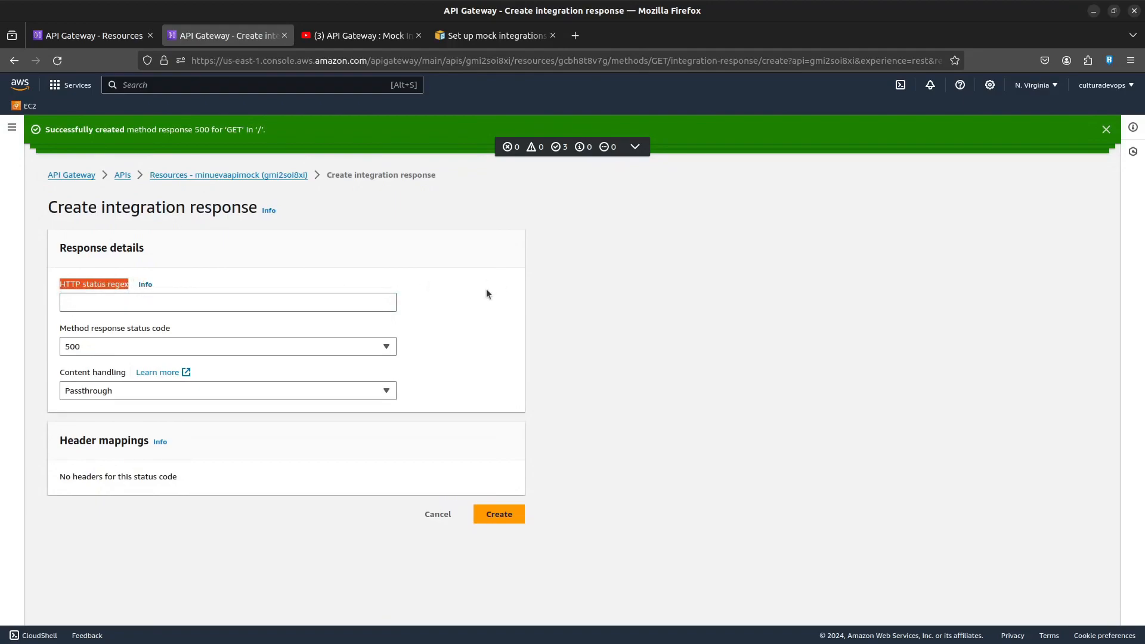
{"action": "left_click", "coordinate": [265, 305]}
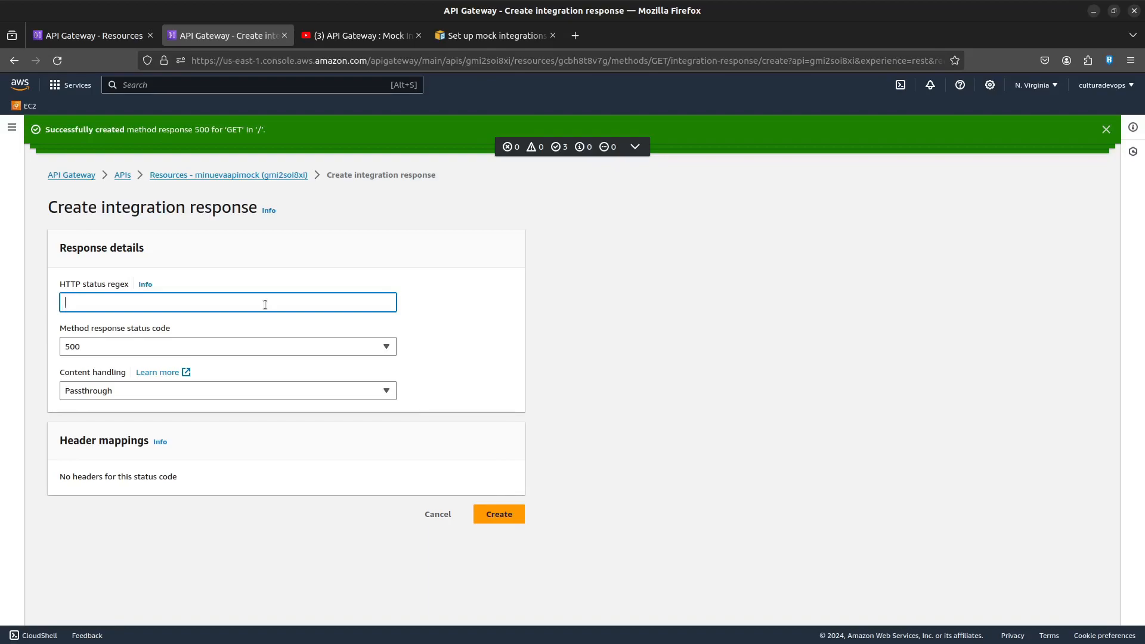
{"action": "type", "text": "5\\[]"}
{"action": "key", "text": "BackSpace"}
{"action": "type", "text": "(}"}
{"action": "key", "text": "Left"}
{"action": "key", "text": "Left"}
{"action": "type", "text": "d"}
{"action": "key", "text": "Right"}
{"action": "type", "text": "2"}
{"action": "double_click", "coordinate": [66, 303]}
{"action": "mouse_move", "coordinate": [68, 303]}
{"action": "left_mouse_down"}
{"action": "mouse_move", "coordinate": [108, 302]}
{"action": "mouse_move", "coordinate": [63, 303]}
{"action": "left_mouse_up"}
{"action": "key", "text": "ctrl+z"}
{"action": "key", "text": "End"}
{"action": "key", "text": "BackSpace"}
{"action": "key", "text": "BackSpace"}
{"action": "key", "text": "BackSpace"}
{"action": "key", "text": "BackSpace"}
{"action": "key", "text": "BackSpace"}
{"action": "type", "text": "00"}
{"action": "left_click", "coordinate": [510, 516]}
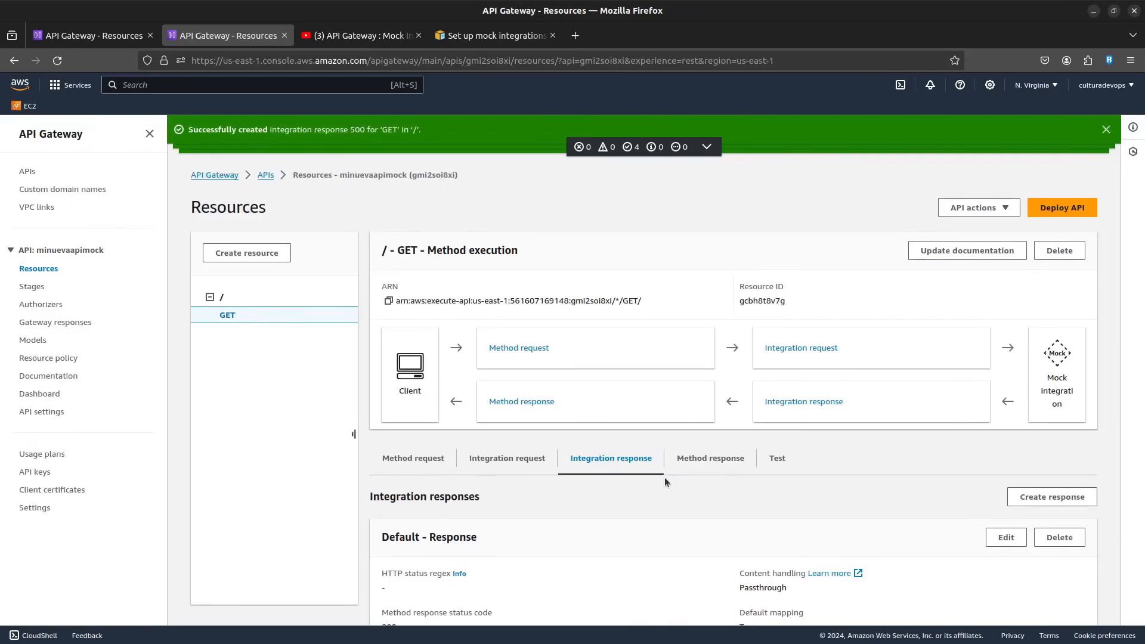
{"action": "scroll", "coordinate": [664, 477], "scroll_direction": "down", "scroll_amount": 3}
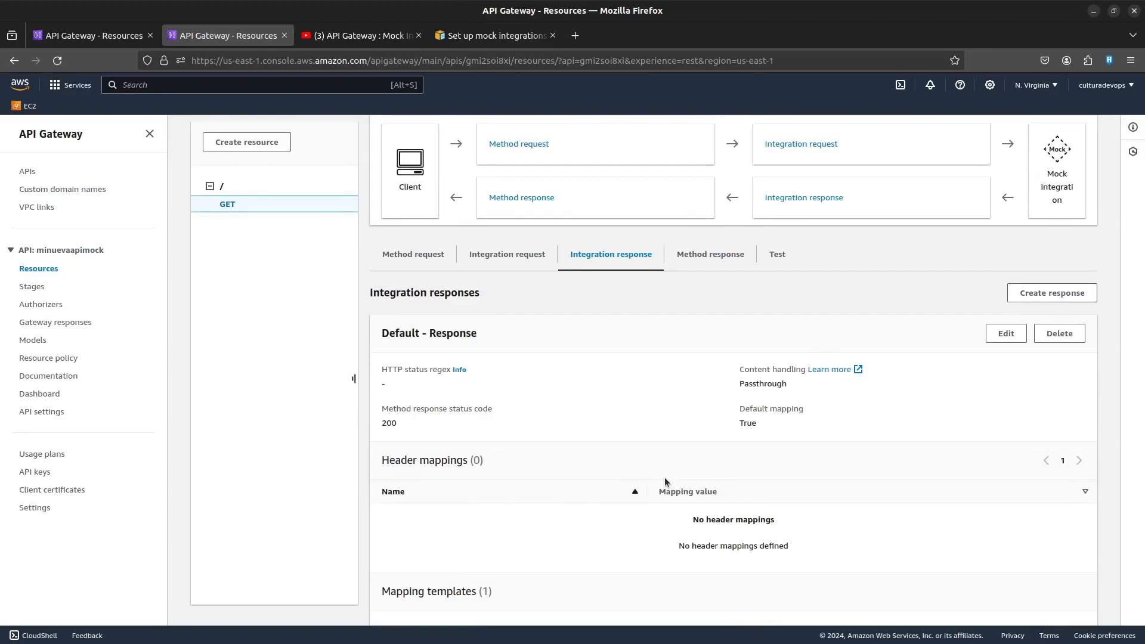
{"action": "scroll", "coordinate": [666, 482], "scroll_direction": "down", "scroll_amount": 3}
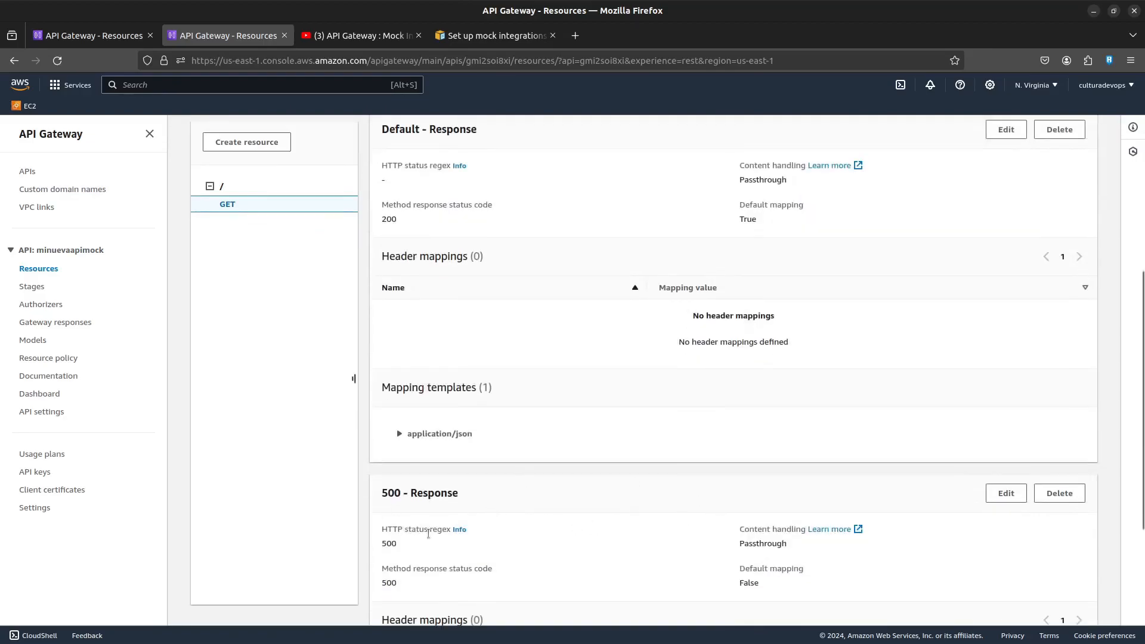
Fill the Default integration response's application/json template body with the 200 mapping template example copied from the AWS documentation on mock integrations
{"action": "scroll", "coordinate": [510, 389], "scroll_direction": "up", "scroll_amount": 2}
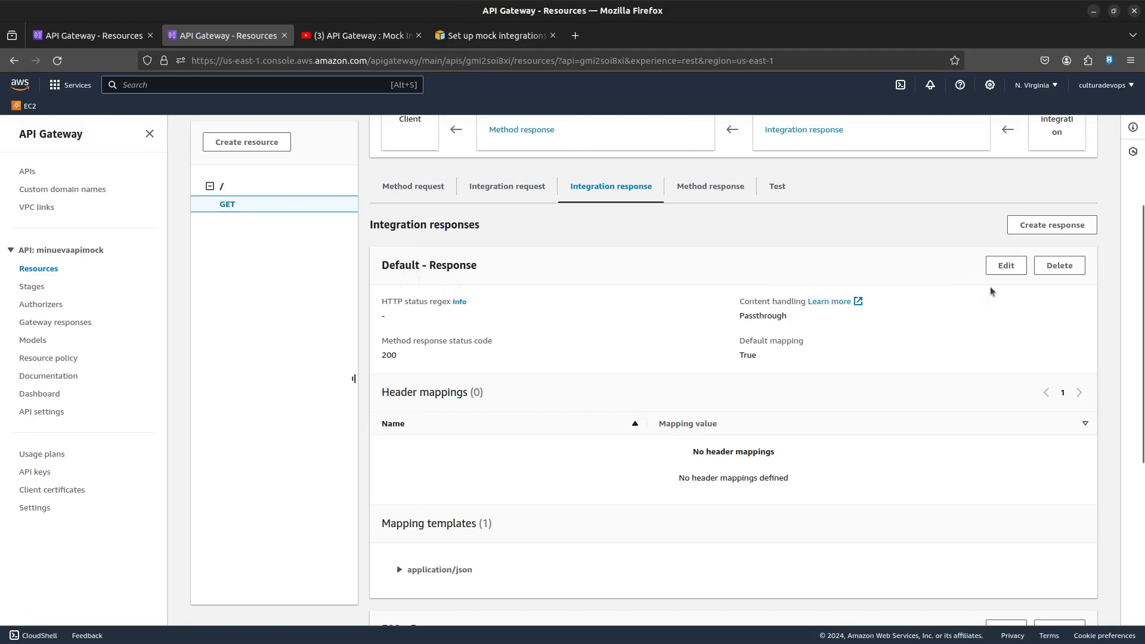
{"action": "left_click", "coordinate": [1005, 273]}
{"action": "left_click", "coordinate": [124, 303]}
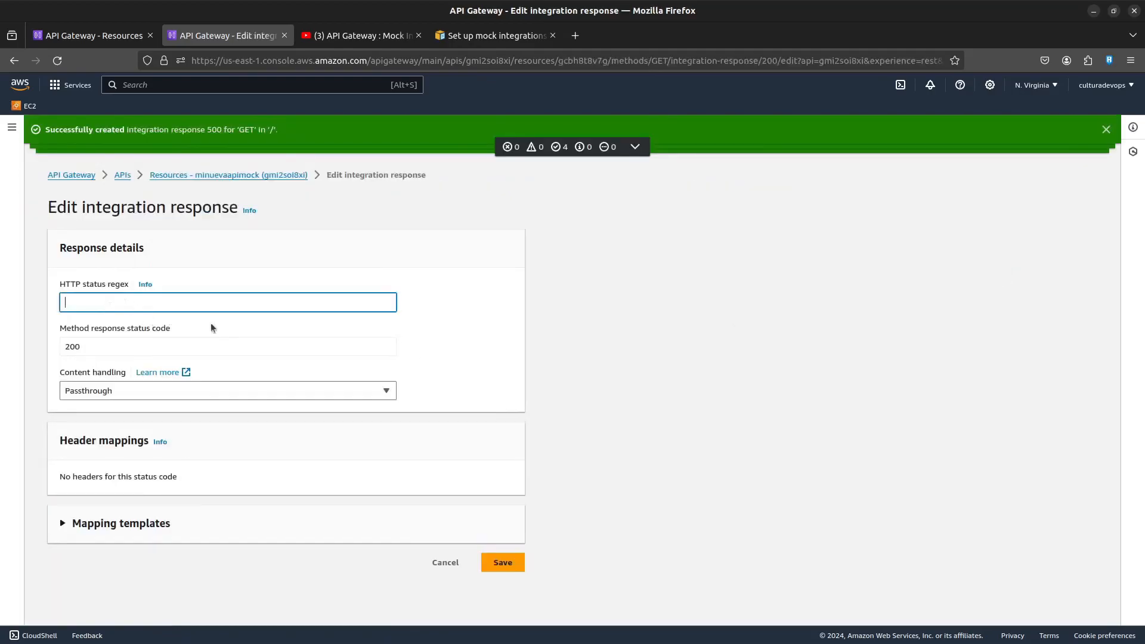
{"action": "left_click", "coordinate": [713, 449]}
{"action": "left_click", "coordinate": [144, 519]}
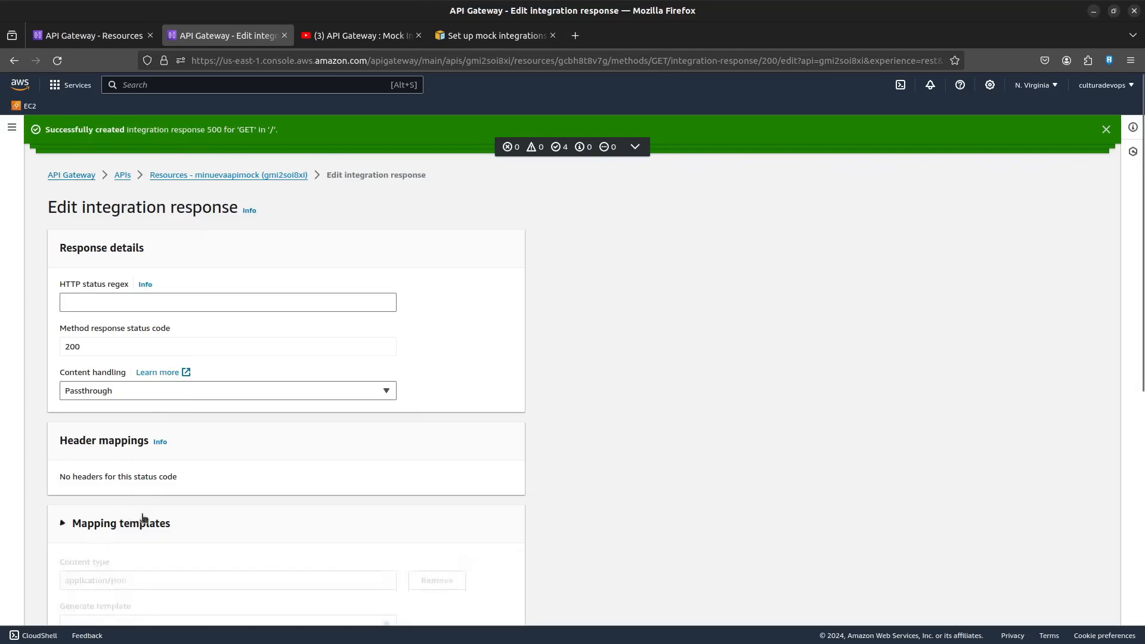
{"action": "scroll", "coordinate": [295, 484], "scroll_direction": "down", "scroll_amount": 5}
{"action": "left_click", "coordinate": [115, 364]}
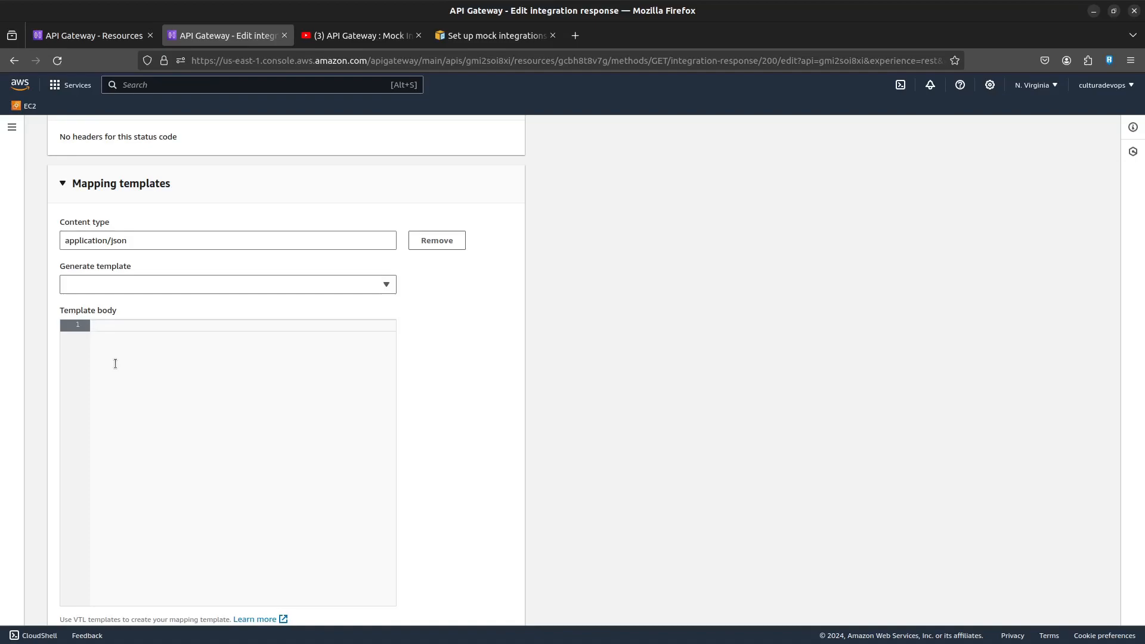
{"action": "left_click", "coordinate": [495, 36]}
{"action": "scroll", "coordinate": [471, 302], "scroll_direction": "up", "scroll_amount": 10}
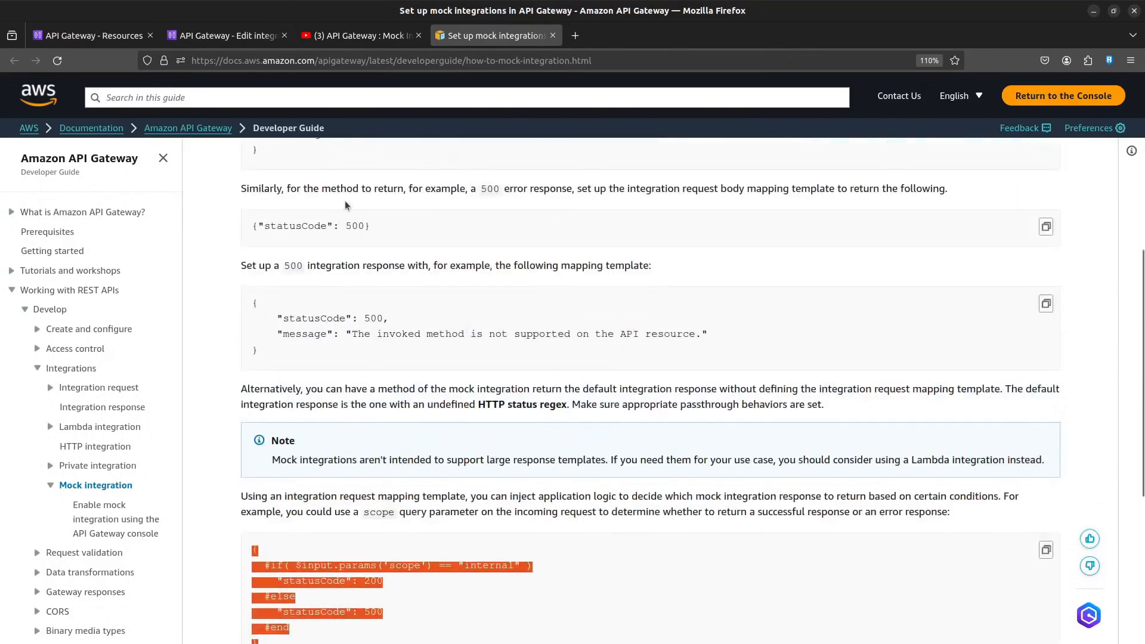
{"action": "left_click_drag", "start_coordinate": [271, 390], "coordinate": [243, 337]}
{"action": "key", "text": "ctrl+c"}
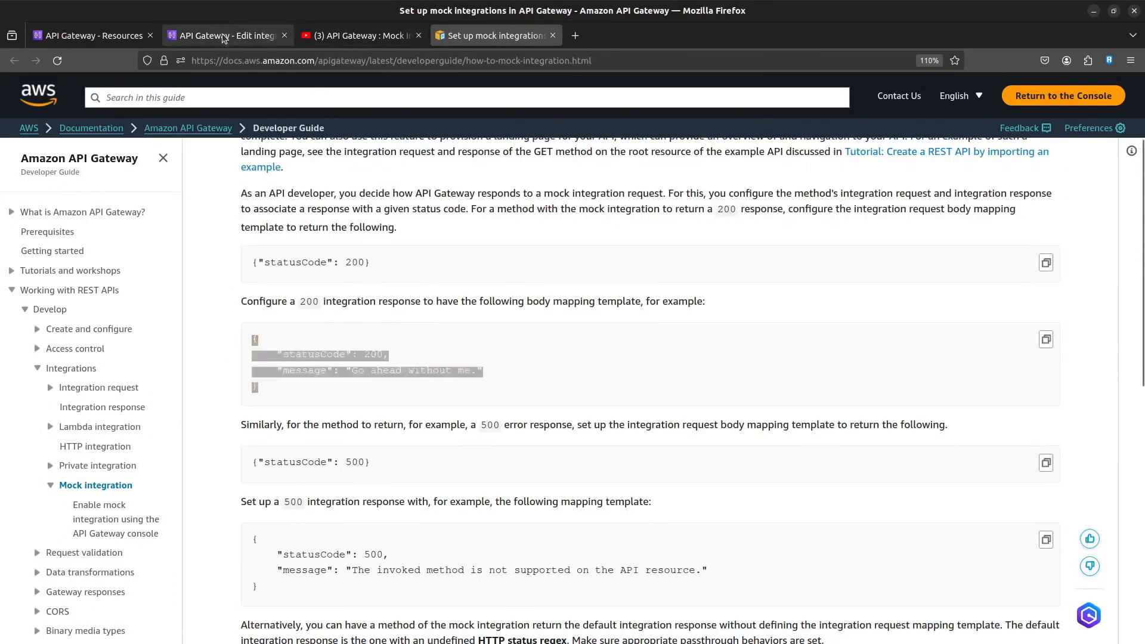
{"action": "left_click", "coordinate": [221, 35]}
{"action": "key", "text": "ctrl+v"}
Change the template's message to "tu lo puedes cambiar" and save the Default integration response
{"action": "left_click_drag", "start_coordinate": [172, 348], "coordinate": [273, 348]}
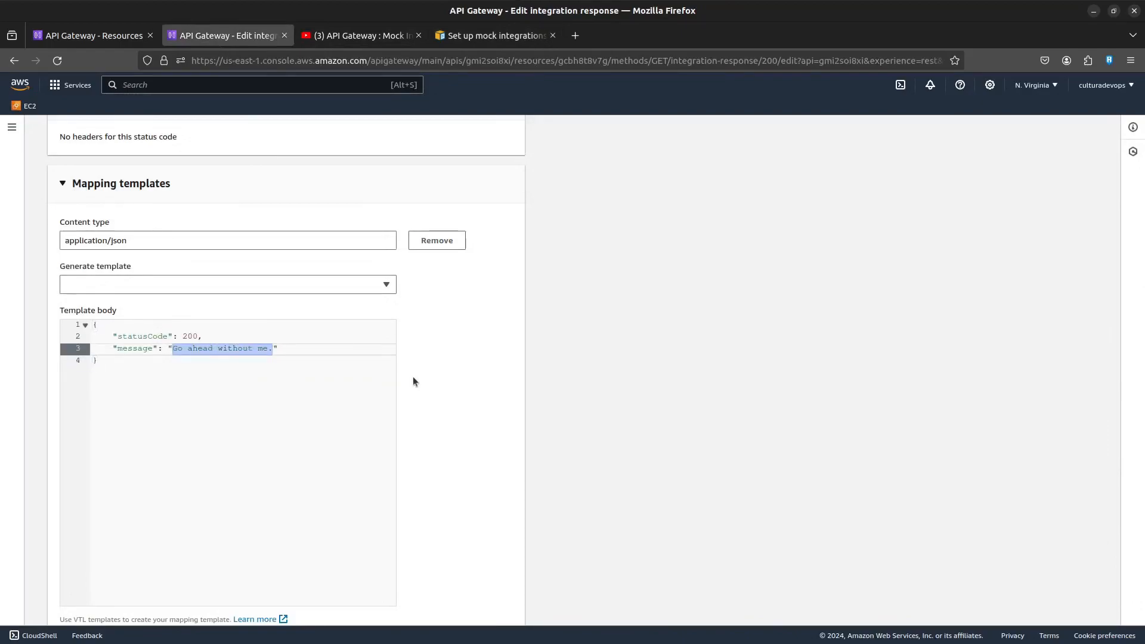
{"action": "type", "text": "tu lo pinesa"}
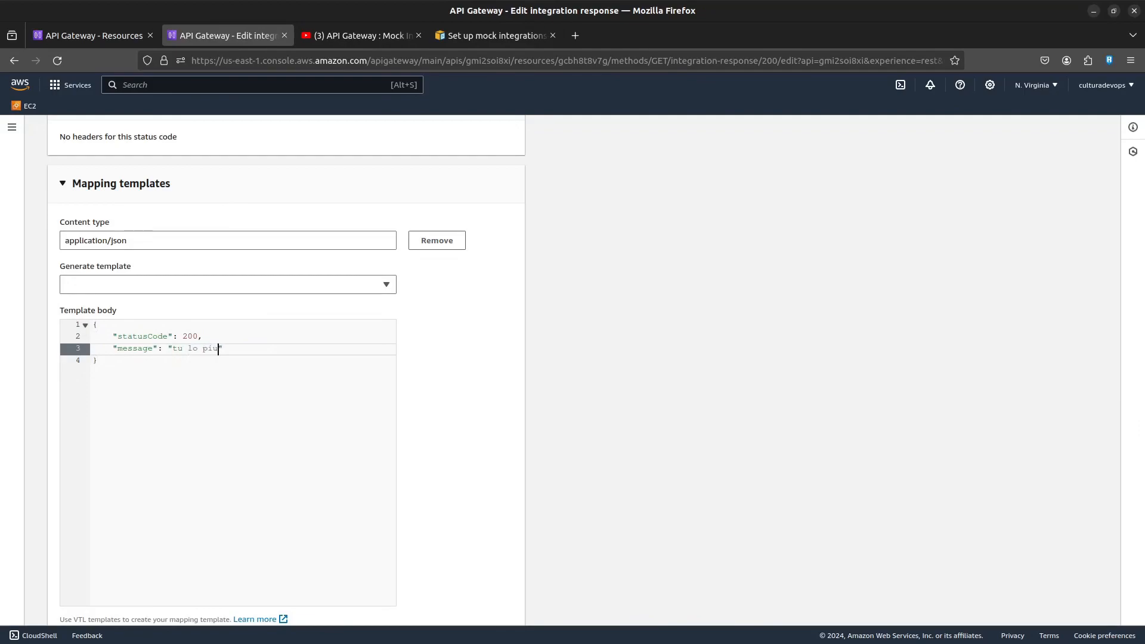
{"action": "key", "text": "BackSpace"}
{"action": "key", "text": "BackSpace"}
{"action": "key", "text": "BackSpace"}
{"action": "key", "text": "BackSpace"}
{"action": "key", "text": "BackSpace"}
{"action": "type", "text": "uedes cambiar\","}
{"action": "key", "text": "Return"}
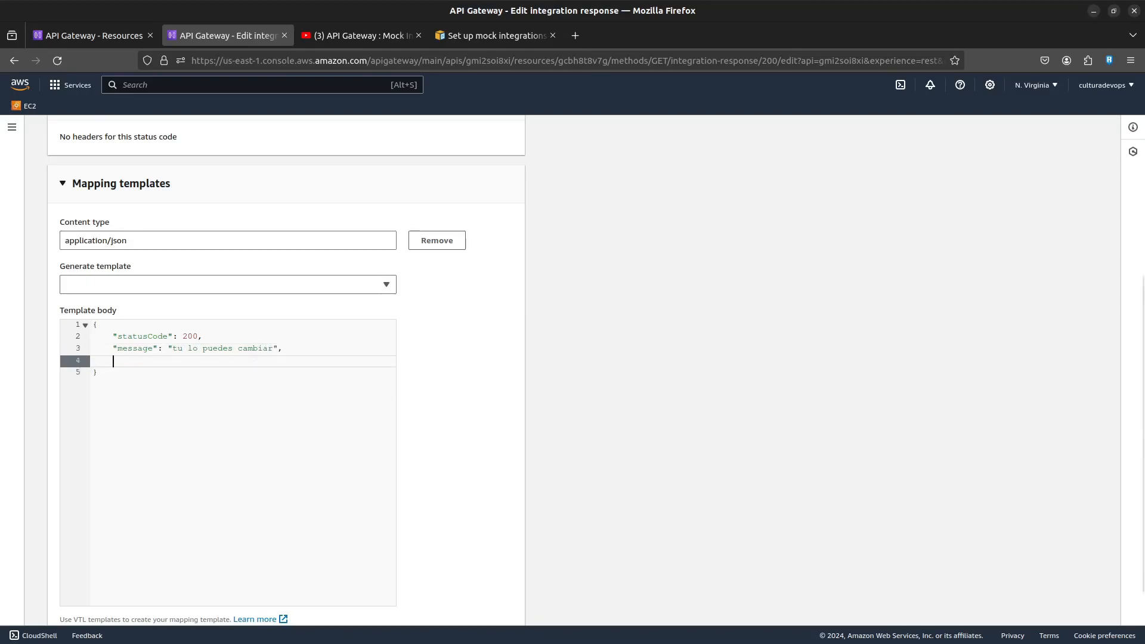
{"action": "type", "text": "\""}
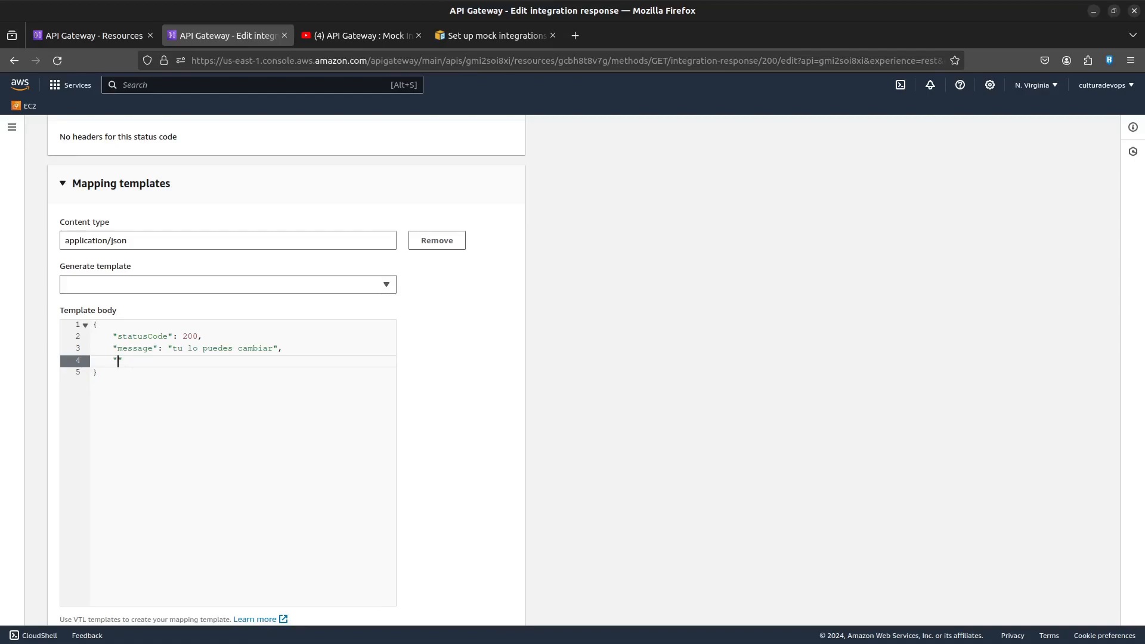
{"action": "key", "text": "BackSpace"}
{"action": "key", "text": "BackSpace"}
{"action": "key", "text": "BackSpace"}
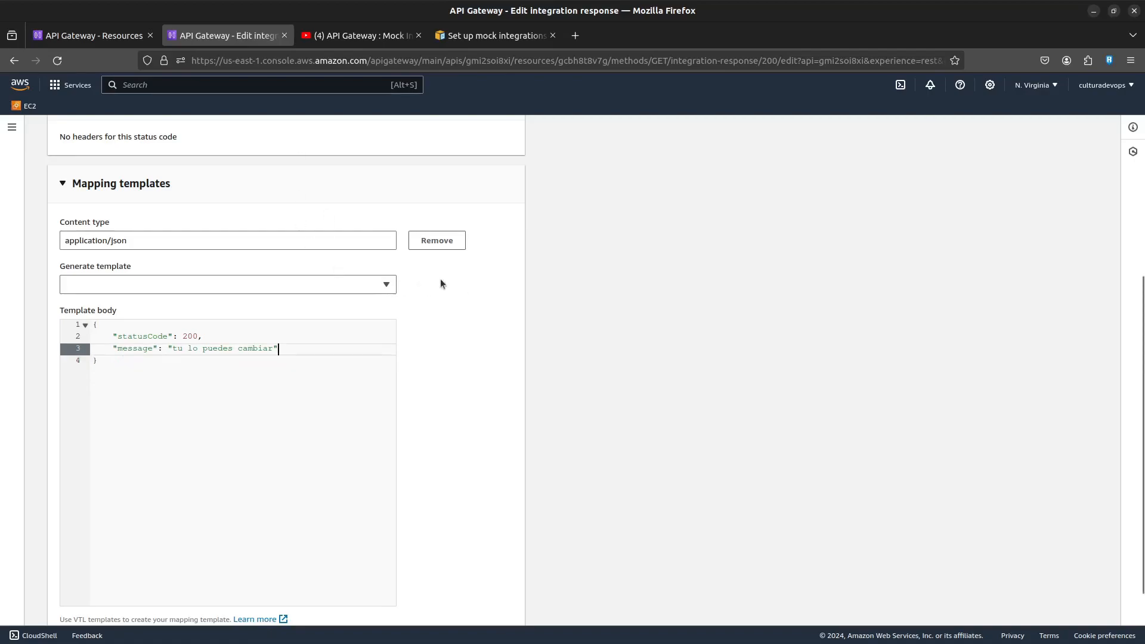
{"action": "scroll", "coordinate": [453, 302], "scroll_direction": "down", "scroll_amount": 3}
{"action": "left_click", "coordinate": [505, 603]}
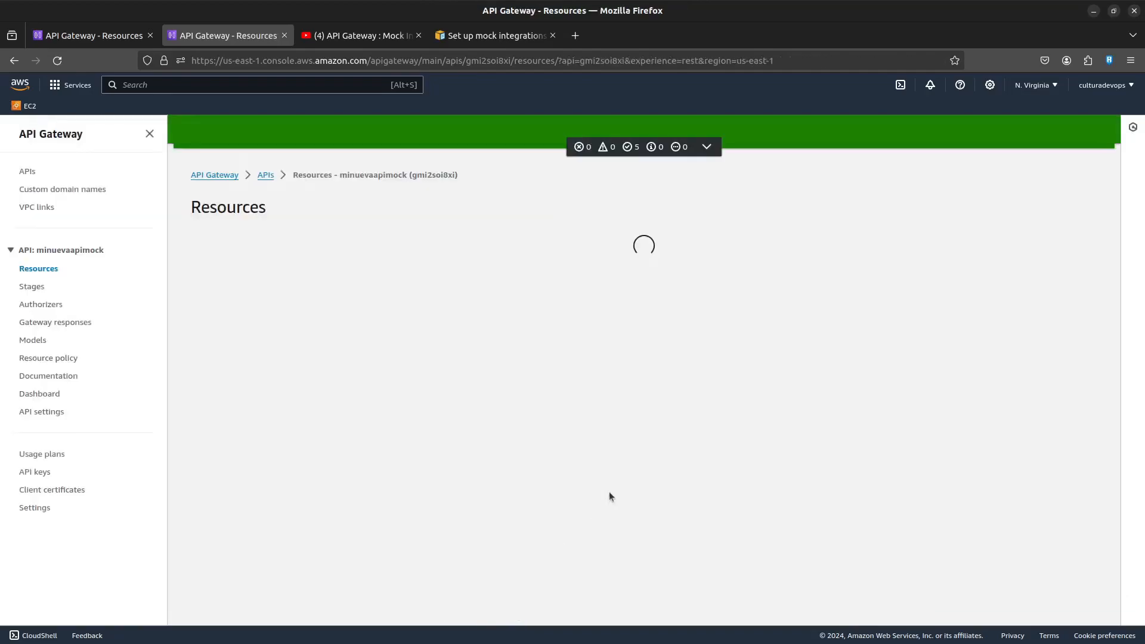
Edit the GET method's 500 integration response and add a mapping template with content type application/json
{"action": "scroll", "coordinate": [609, 492], "scroll_direction": "down", "scroll_amount": 5}
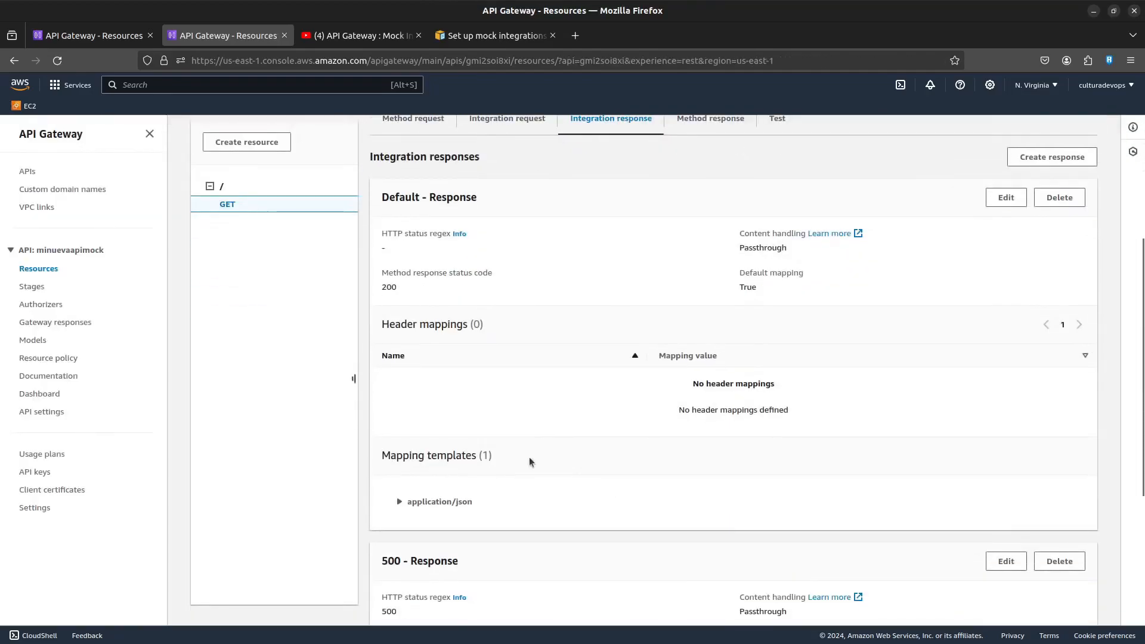
{"action": "scroll", "coordinate": [529, 455], "scroll_direction": "down", "scroll_amount": 5}
{"action": "left_click", "coordinate": [1008, 292]}
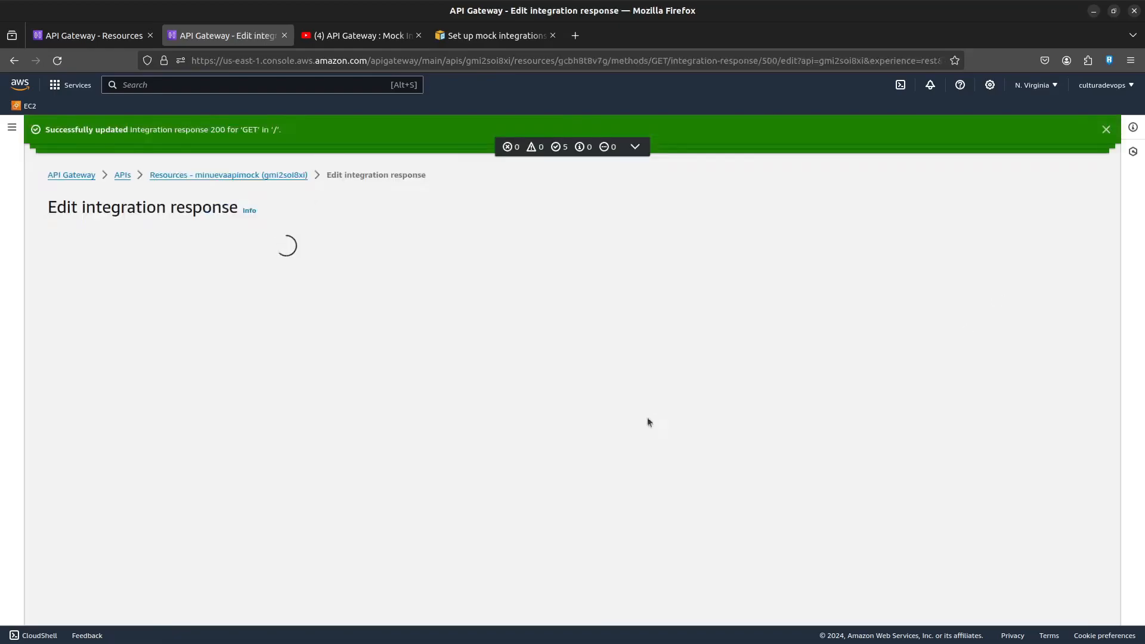
{"action": "left_click", "coordinate": [111, 523]}
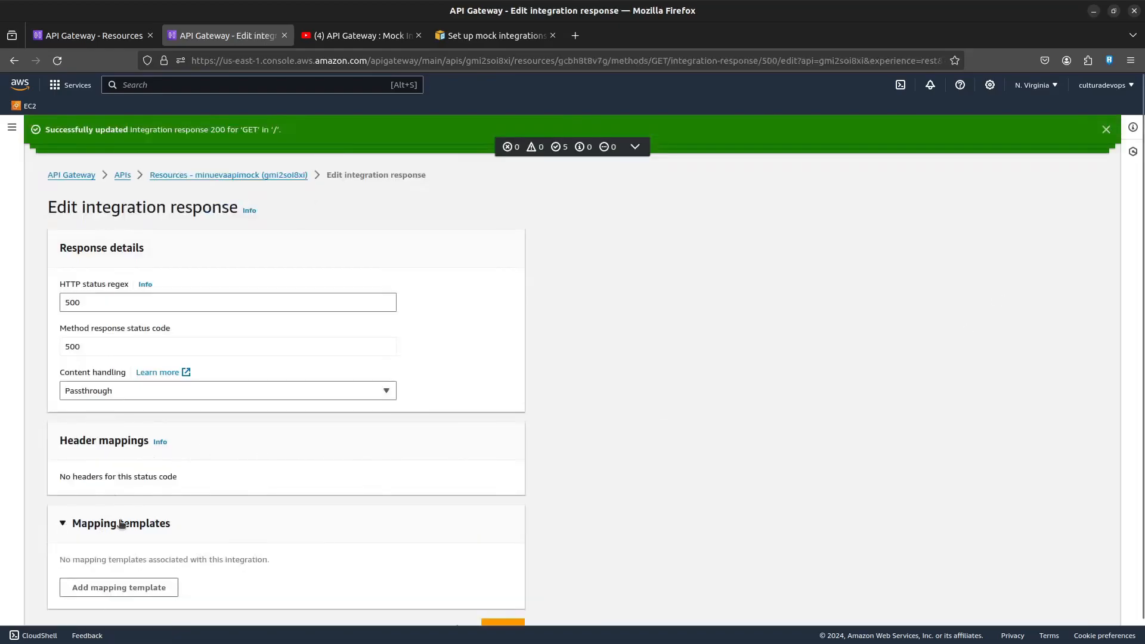
{"action": "left_click", "coordinate": [133, 561]}
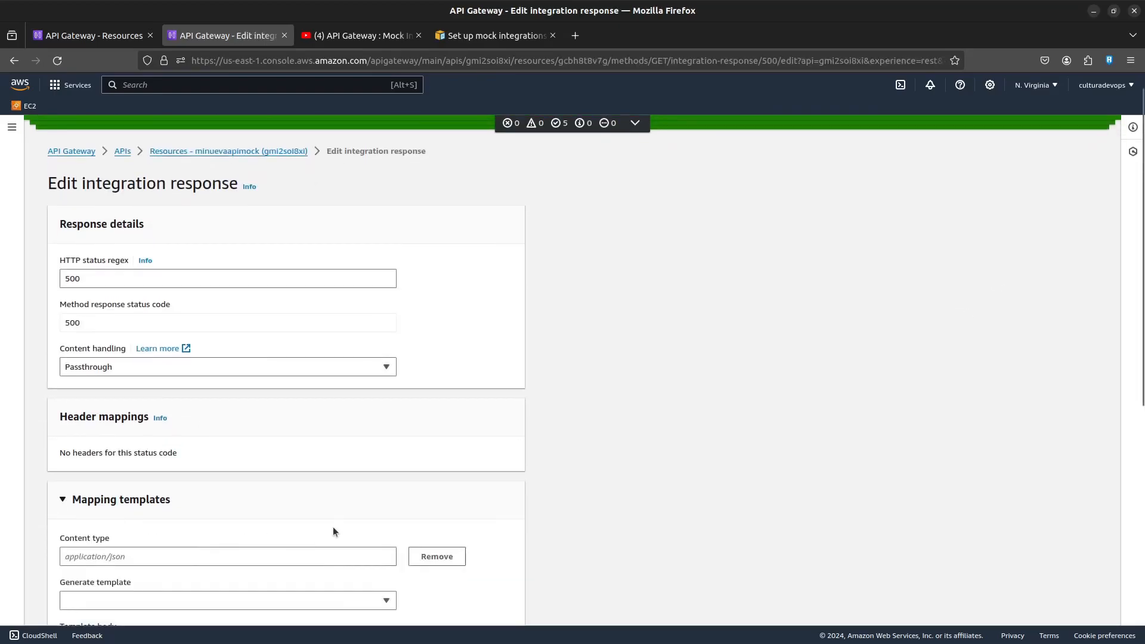
{"action": "left_click", "coordinate": [100, 488]}
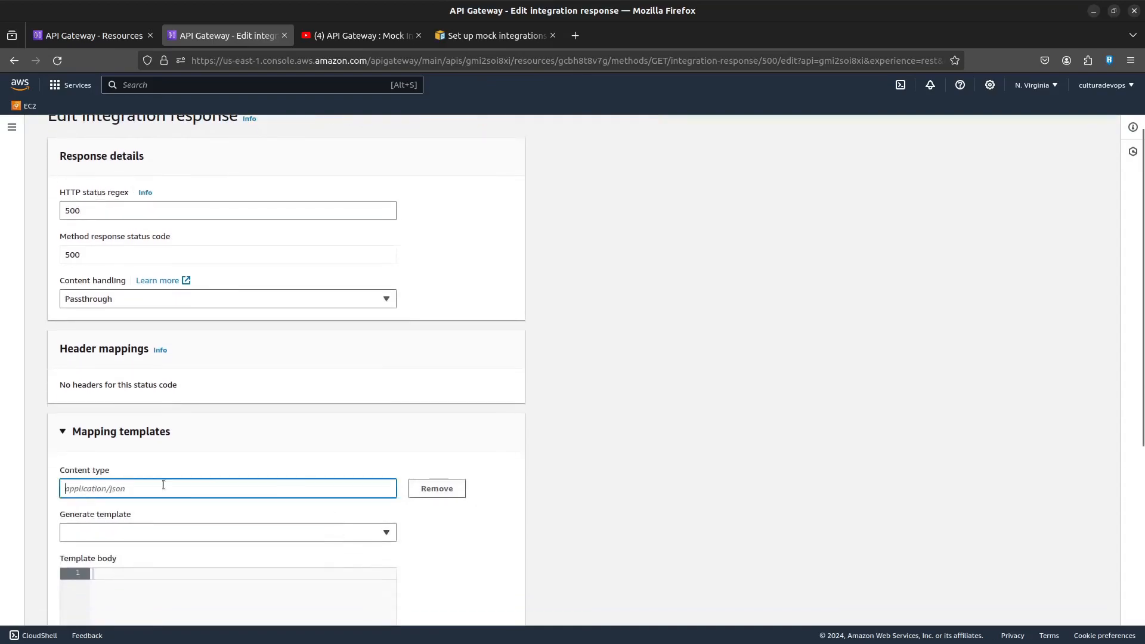
{"action": "type", "text": "applicat"}
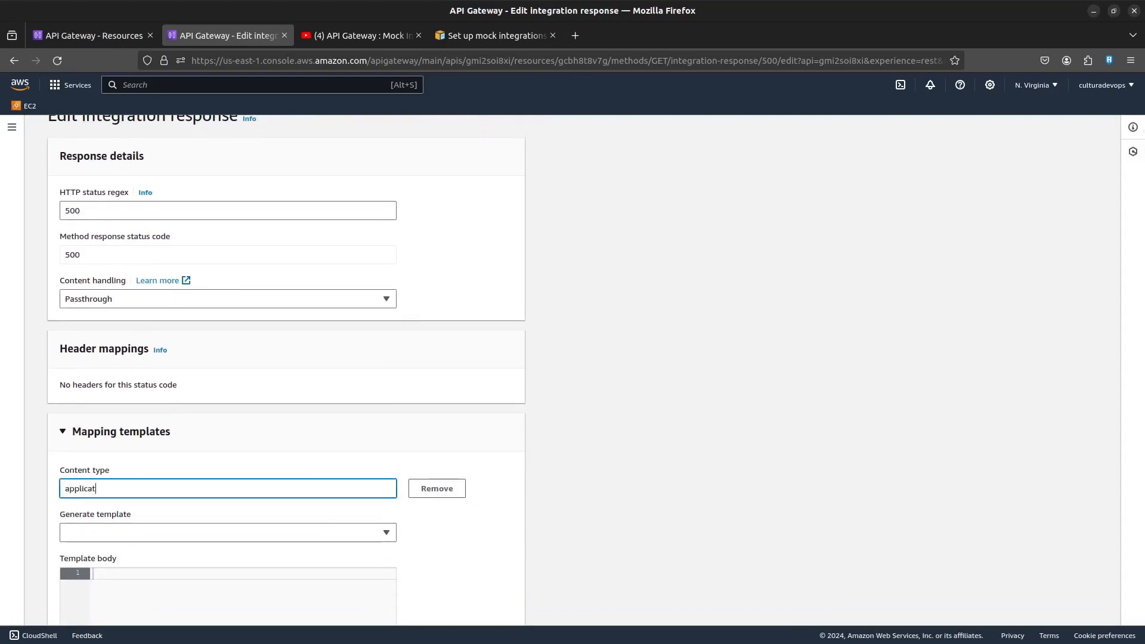
{"action": "type", "text": "ion/json"}
Fill the template body with the copied example, set statusCode to 500 and message to "error 500", and save the integration response
{"action": "scroll", "coordinate": [303, 501], "scroll_direction": "down", "scroll_amount": 2}
{"action": "left_click", "coordinate": [224, 500]}
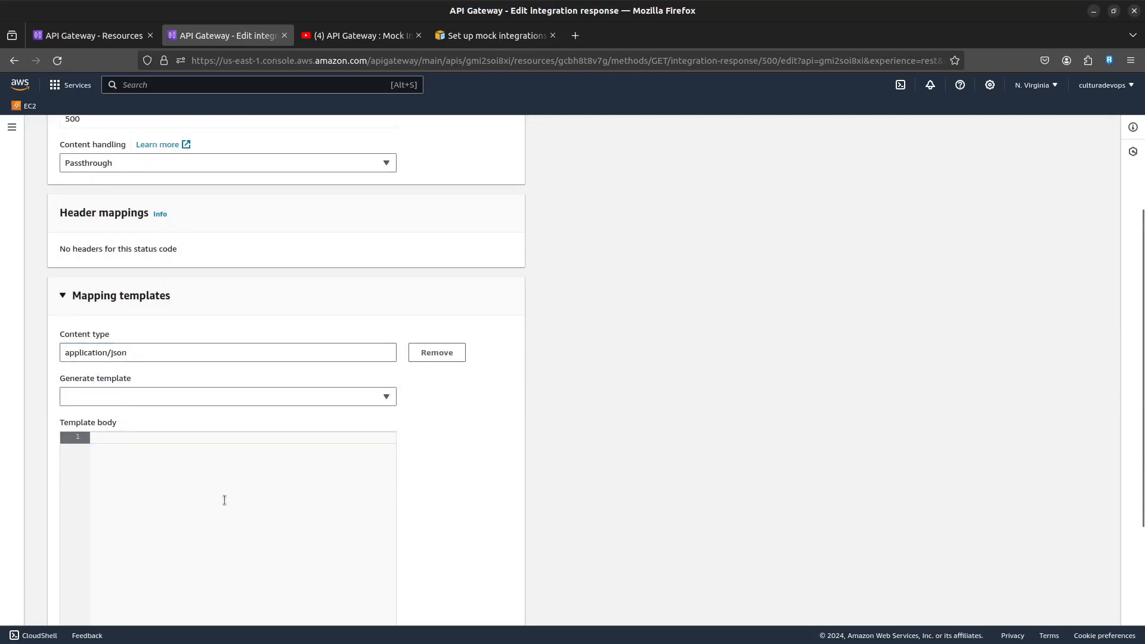
{"action": "key", "text": "ctrl+v"}
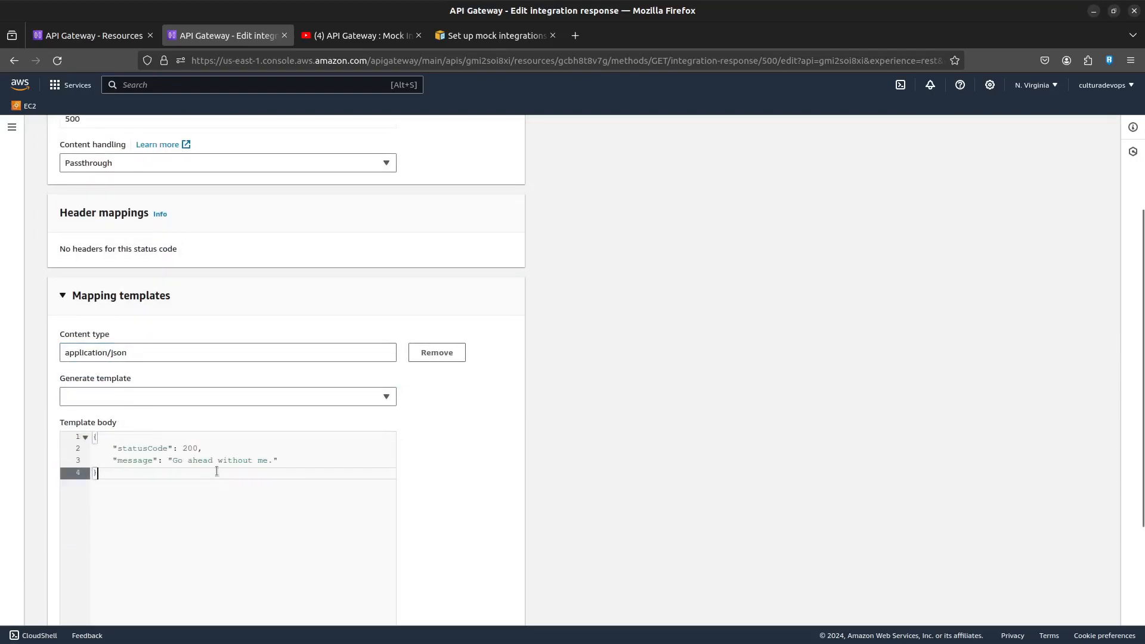
{"action": "double_click", "coordinate": [190, 448]}
{"action": "type", "text": "500"}
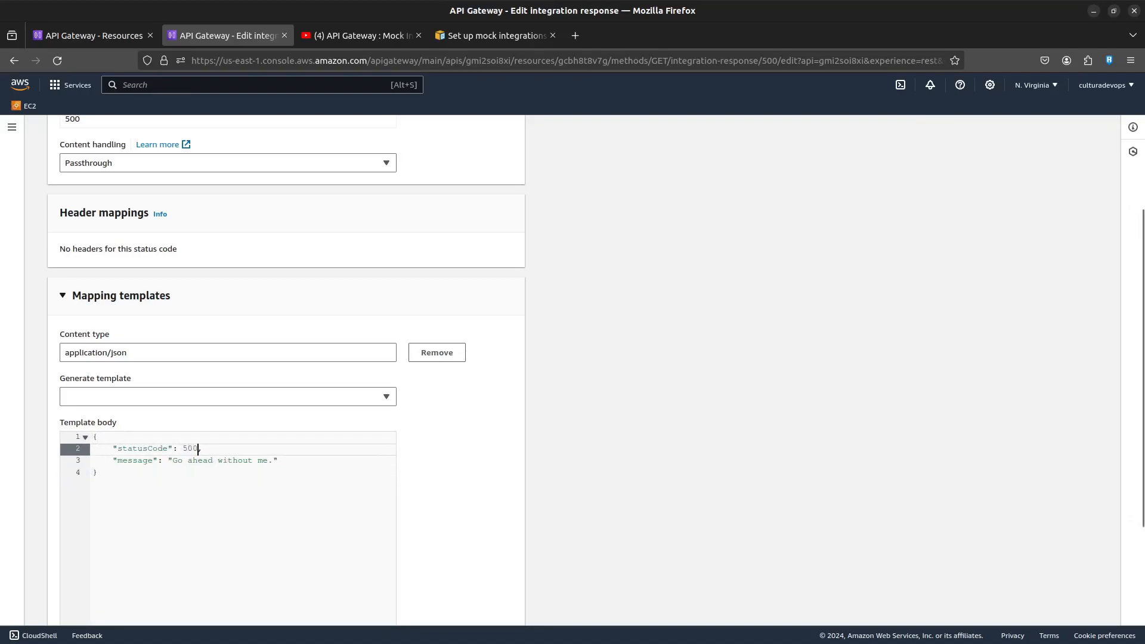
{"action": "left_click", "coordinate": [198, 461]}
{"action": "left_click_drag", "start_coordinate": [172, 460], "coordinate": [272, 461]}
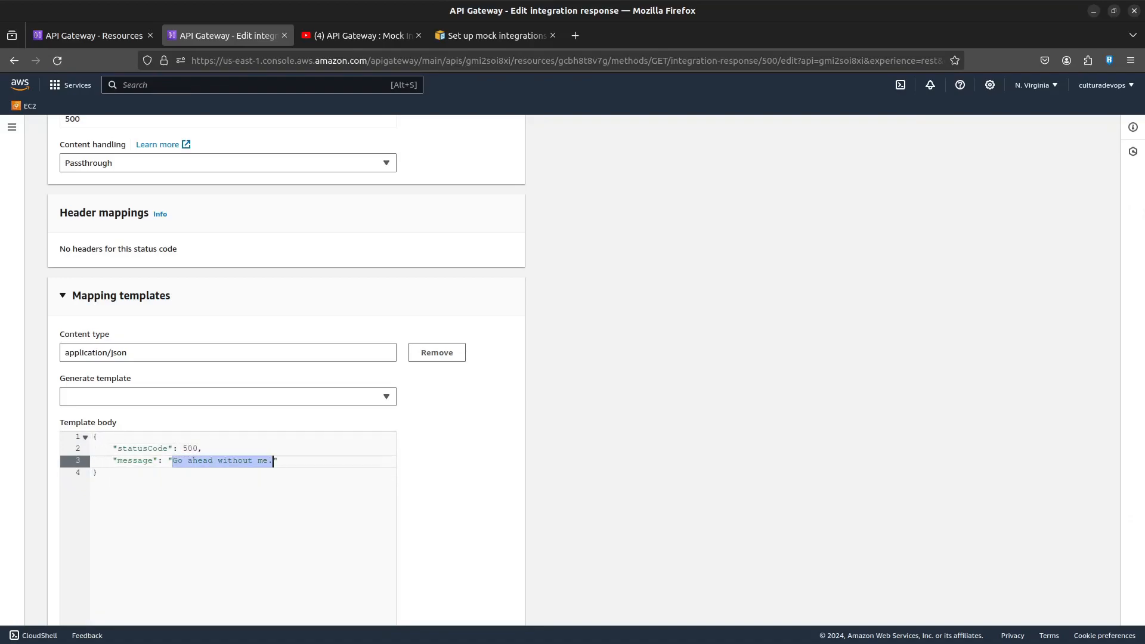
{"action": "type", "text": "error"}
{"action": "type", "text": " 500"}
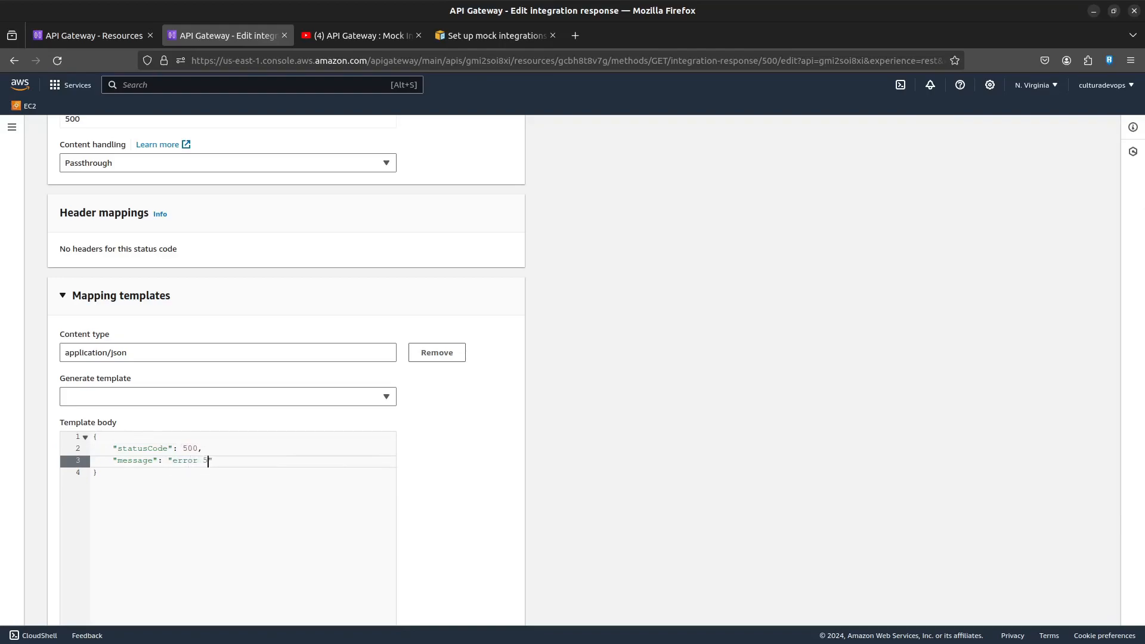
{"action": "scroll", "coordinate": [308, 541], "scroll_direction": "down", "scroll_amount": 3}
{"action": "left_click", "coordinate": [503, 597]}
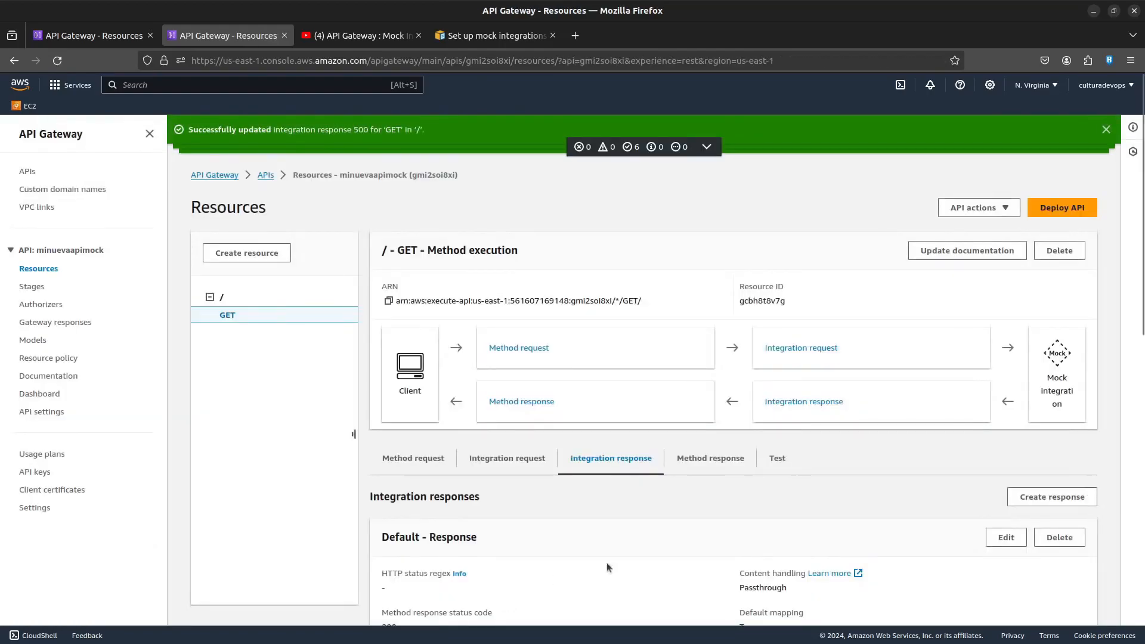
Test the GET method without query strings and examine the returned response body
{"action": "scroll", "coordinate": [553, 575], "scroll_direction": "down", "scroll_amount": 3}
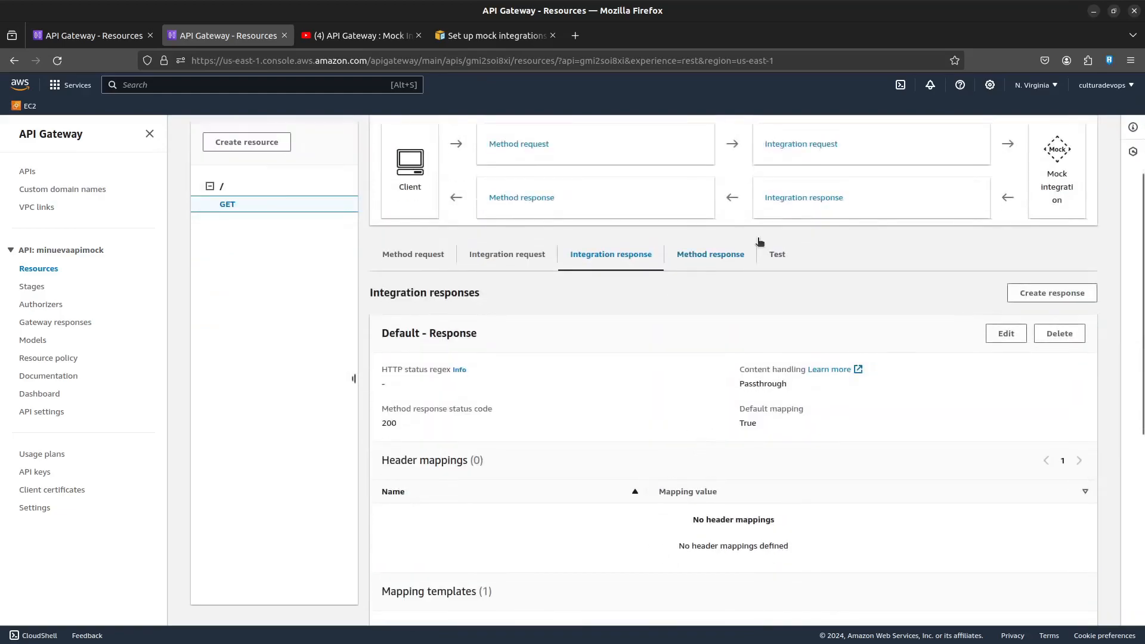
{"action": "left_click", "coordinate": [778, 256]}
{"action": "left_click", "coordinate": [476, 427]}
{"action": "left_click", "coordinate": [401, 580]}
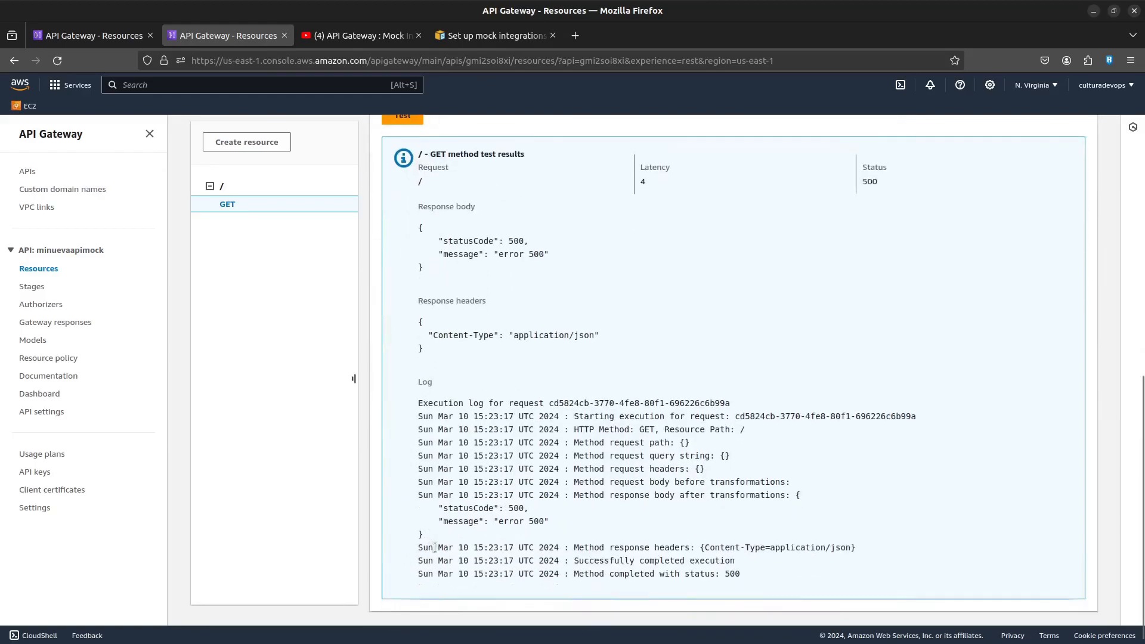
{"action": "left_click_drag", "start_coordinate": [413, 215], "coordinate": [496, 266]}
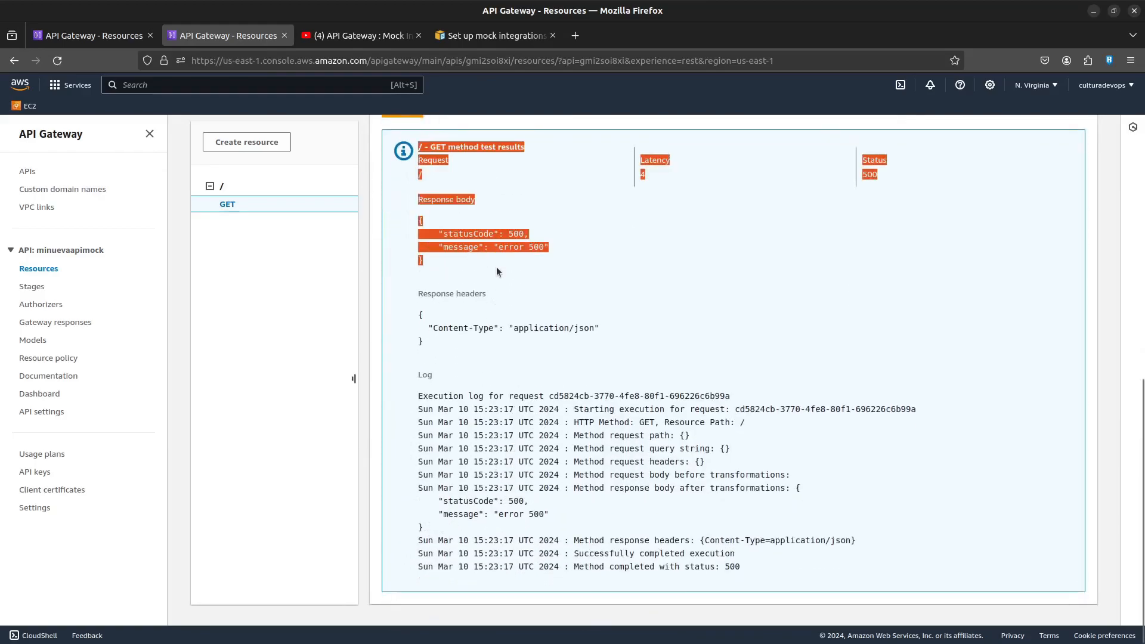
{"action": "left_click", "coordinate": [556, 275]}
Test the GET method with the query string name=internal and examine the returned response body
{"action": "scroll", "coordinate": [556, 275], "scroll_direction": "up", "scroll_amount": 1}
{"action": "scroll", "coordinate": [556, 275], "scroll_direction": "up", "scroll_amount": 5}
{"action": "left_click", "coordinate": [470, 223]}
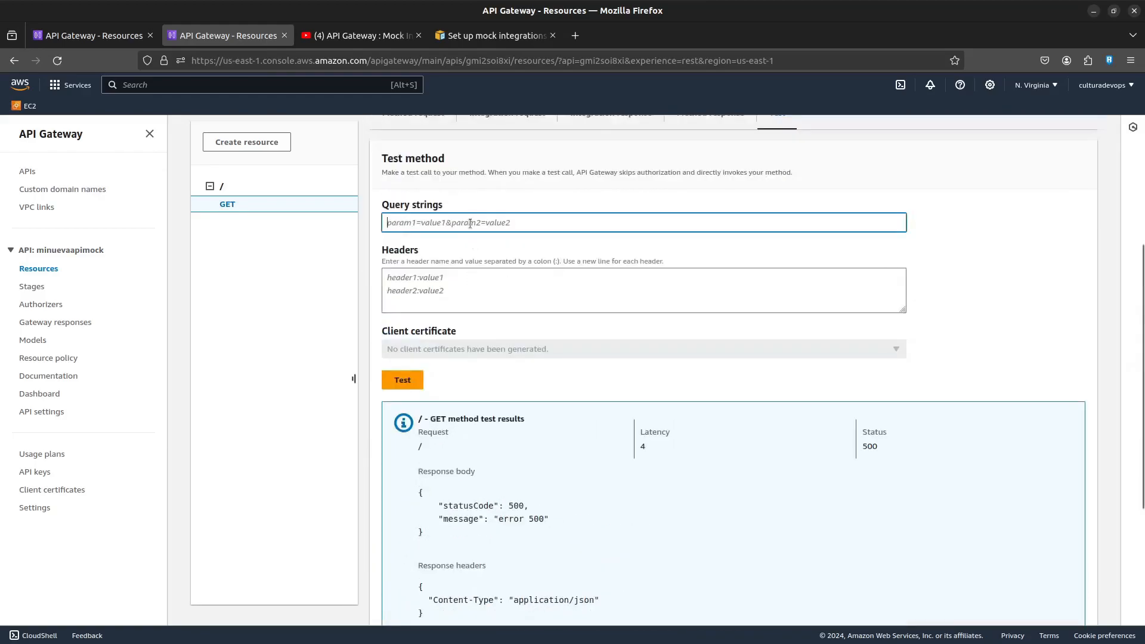
{"action": "type", "text": "scop"}
{"action": "key", "text": "BackSpace"}
{"action": "key", "text": "BackSpace"}
{"action": "key", "text": "BackSpace"}
{"action": "key", "text": "BackSpace"}
{"action": "type", "text": "name"}
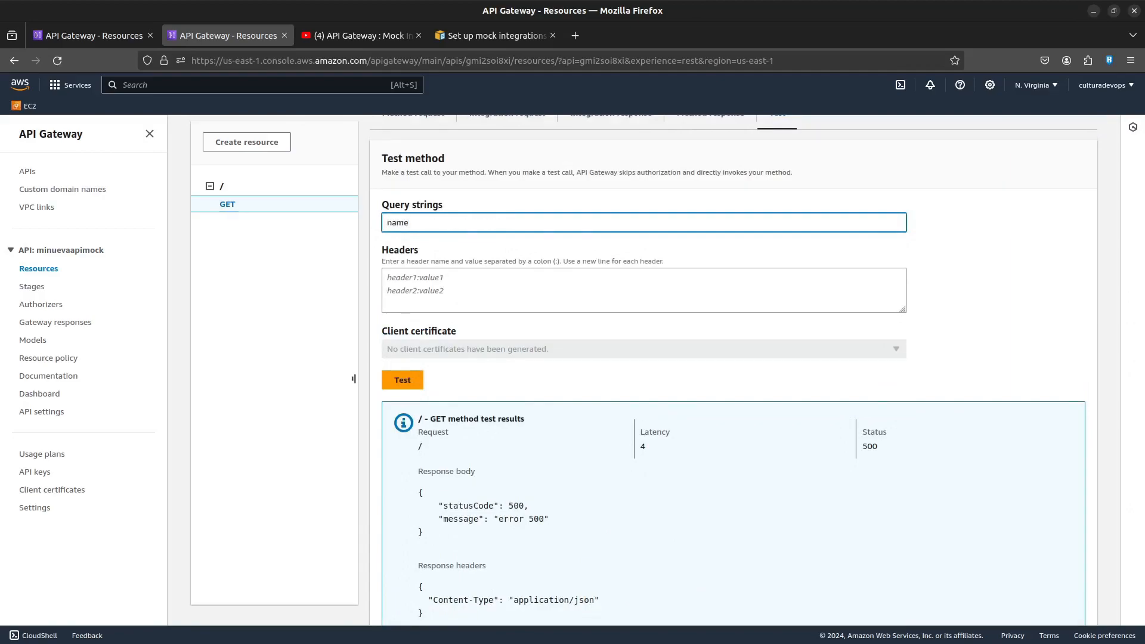
{"action": "type", "text": "=interal"}
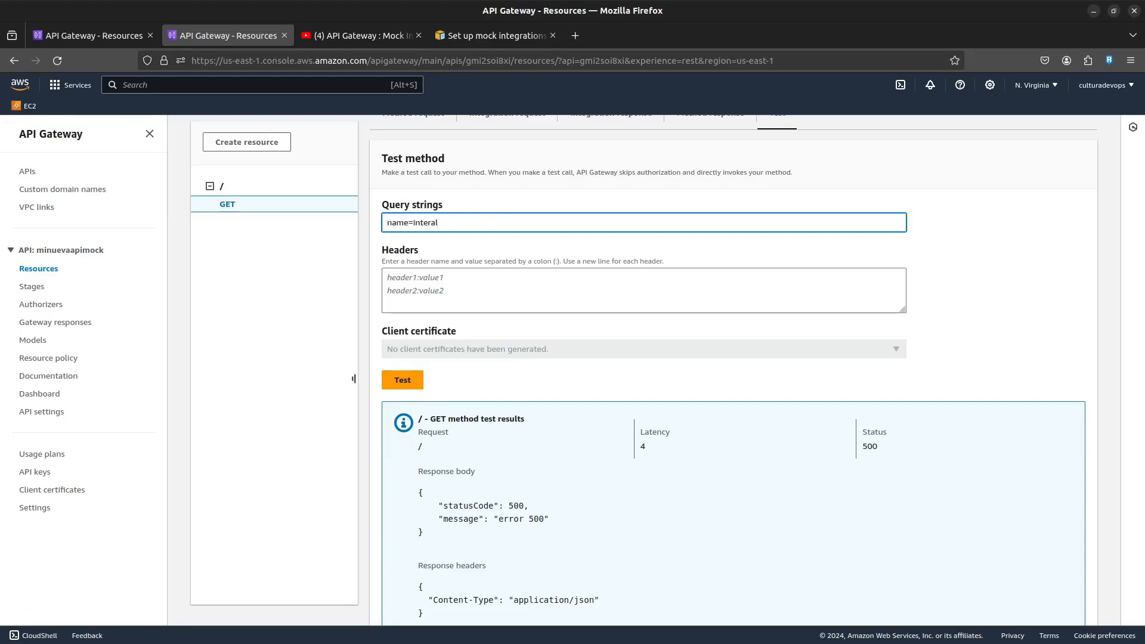
{"action": "key", "text": "BackSpace"}
{"action": "type", "text": "nal"}
{"action": "left_click", "coordinate": [400, 379]}
{"action": "scroll", "coordinate": [477, 298], "scroll_direction": "down", "scroll_amount": 5}
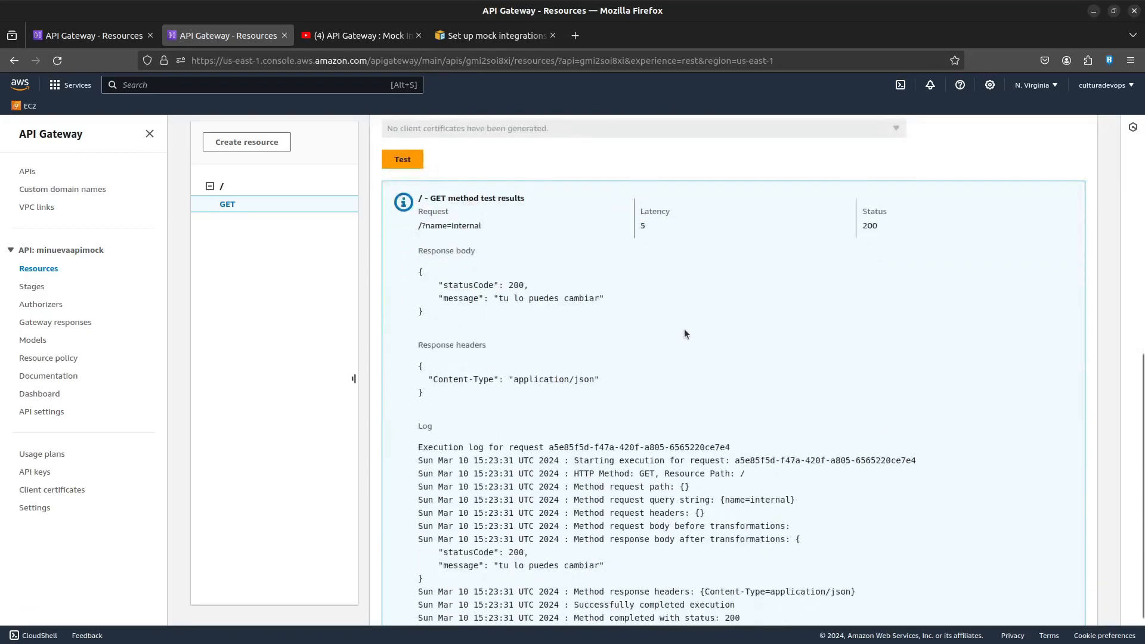
{"action": "left_click_drag", "start_coordinate": [417, 145], "coordinate": [478, 262]}
{"action": "left_click", "coordinate": [506, 265]}
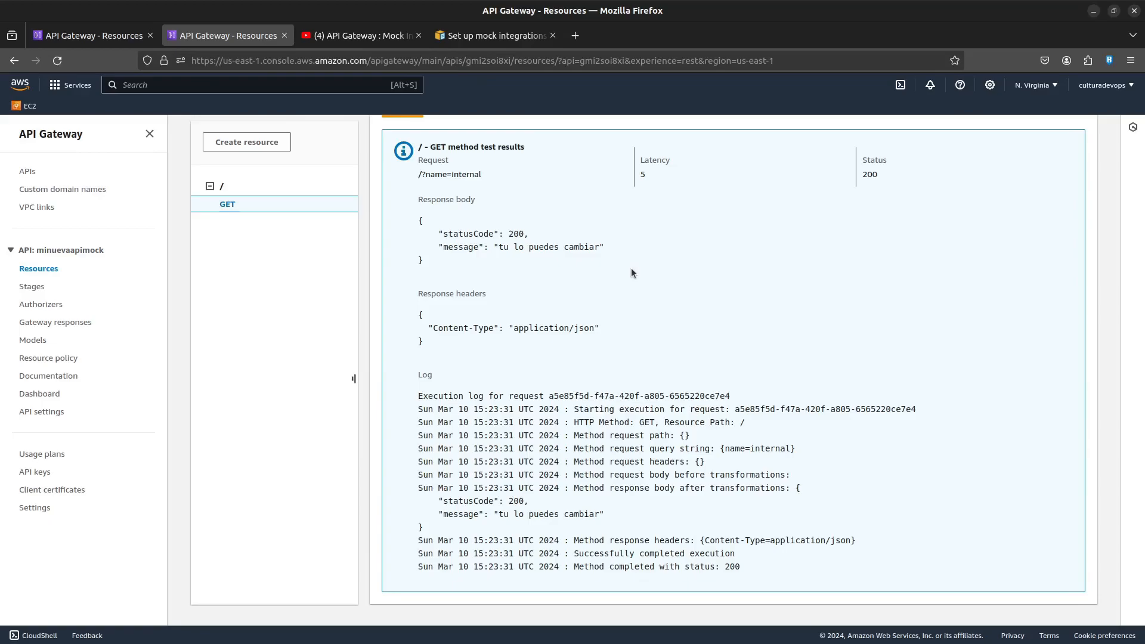
Open the GET method's integration request for editing at the body of its application/json mapping template
{"action": "scroll", "coordinate": [631, 272], "scroll_direction": "up", "scroll_amount": 8}
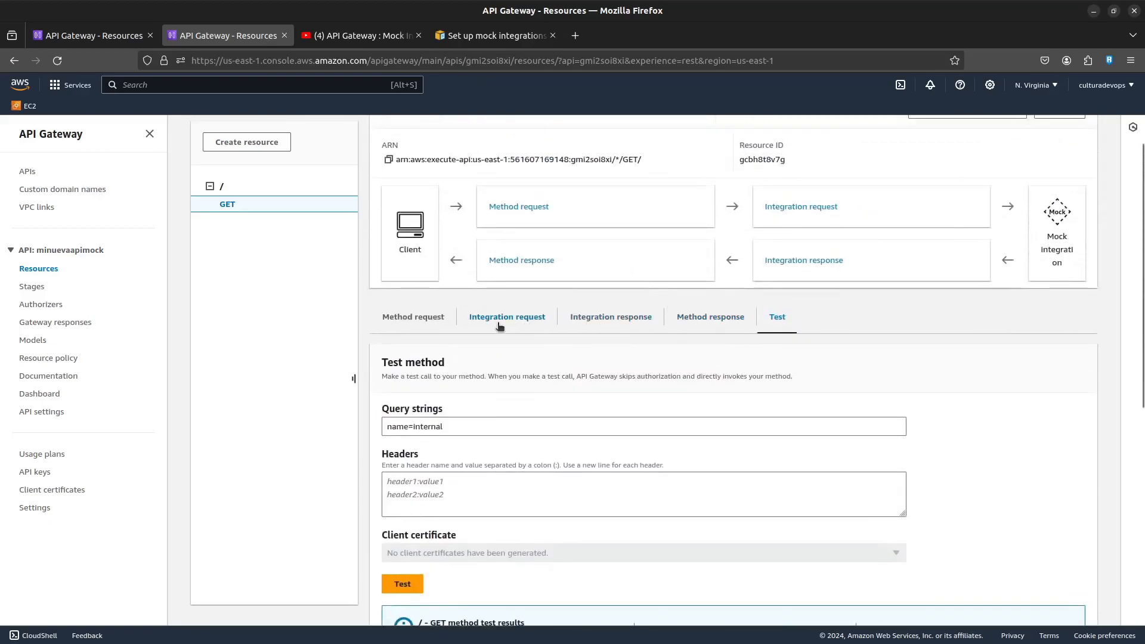
{"action": "left_click", "coordinate": [500, 322]}
{"action": "scroll", "coordinate": [895, 357], "scroll_direction": "down", "scroll_amount": 3}
{"action": "left_click", "coordinate": [1059, 225]}
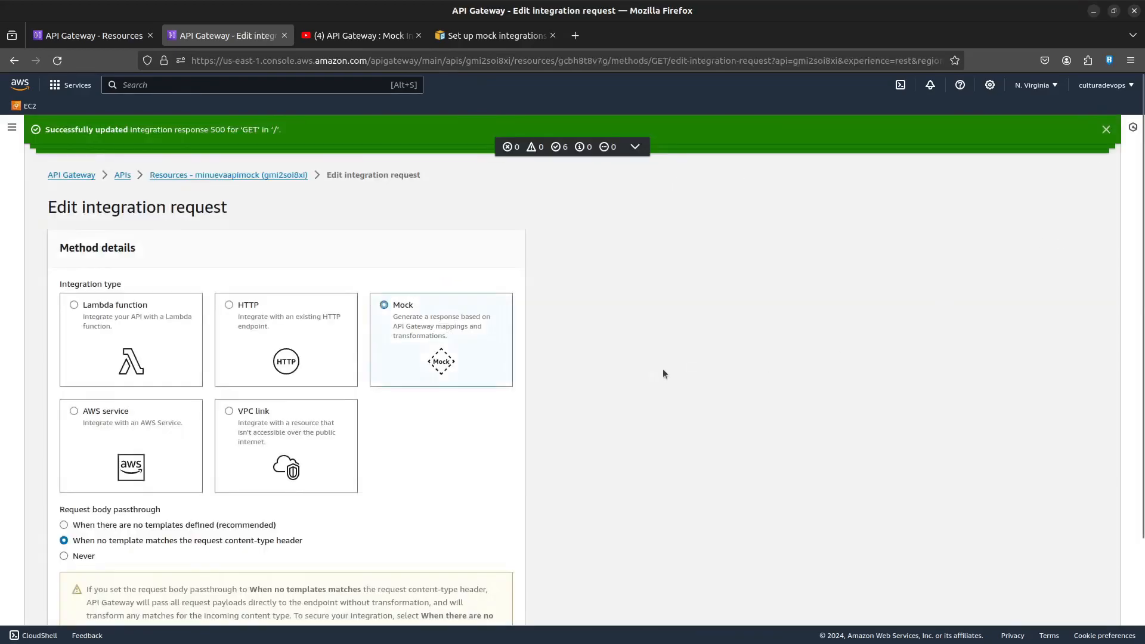
{"action": "scroll", "coordinate": [422, 447], "scroll_direction": "down", "scroll_amount": 3}
{"action": "left_click", "coordinate": [134, 557]}
{"action": "scroll", "coordinate": [321, 505], "scroll_direction": "down", "scroll_amount": 7}
{"action": "left_click", "coordinate": [163, 323]}
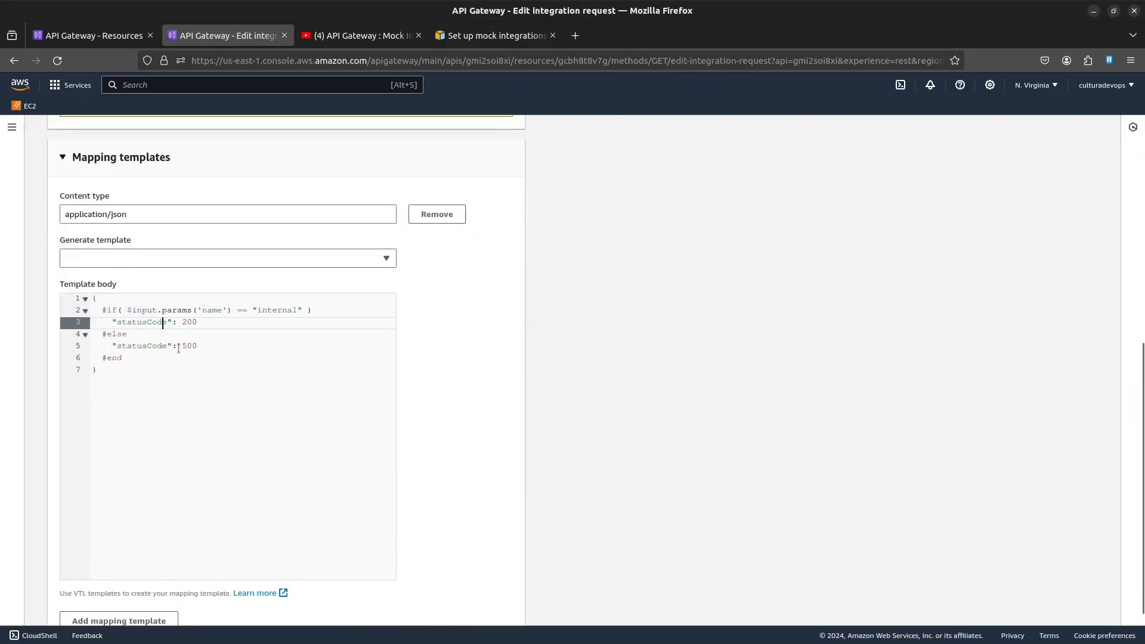
Insert a copy of the complete #if/#else/#end block inside the template's #else branch, above its statusCode 500 line
{"action": "left_click_drag", "start_coordinate": [103, 310], "coordinate": [314, 341]}
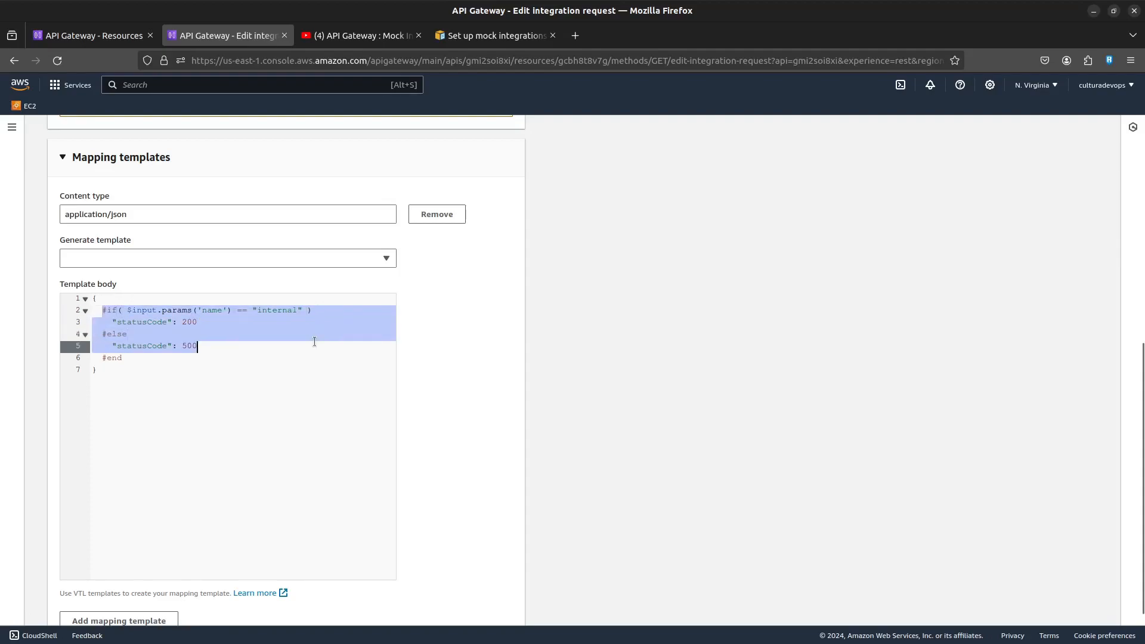
{"action": "left_click", "coordinate": [138, 336]}
{"action": "key", "text": "Return"}
{"action": "key", "text": "Return"}
{"action": "key", "text": "Up"}
{"action": "key", "text": "Down"}
{"action": "type", "text": "#if( $input.params('name') == \"internal\" )     \"statusCode\": 200   #else     \"statusCode\": 500   #end"}
Change the nested condition's input parameter to 'mail'
{"action": "key", "text": "Up"}
{"action": "key", "text": "Up"}
{"action": "key", "text": "Up"}
{"action": "key", "text": "Up"}
{"action": "key", "text": "End"}
{"action": "key", "text": "ctrl+Left"}
{"action": "key", "text": "ctrl+Left"}
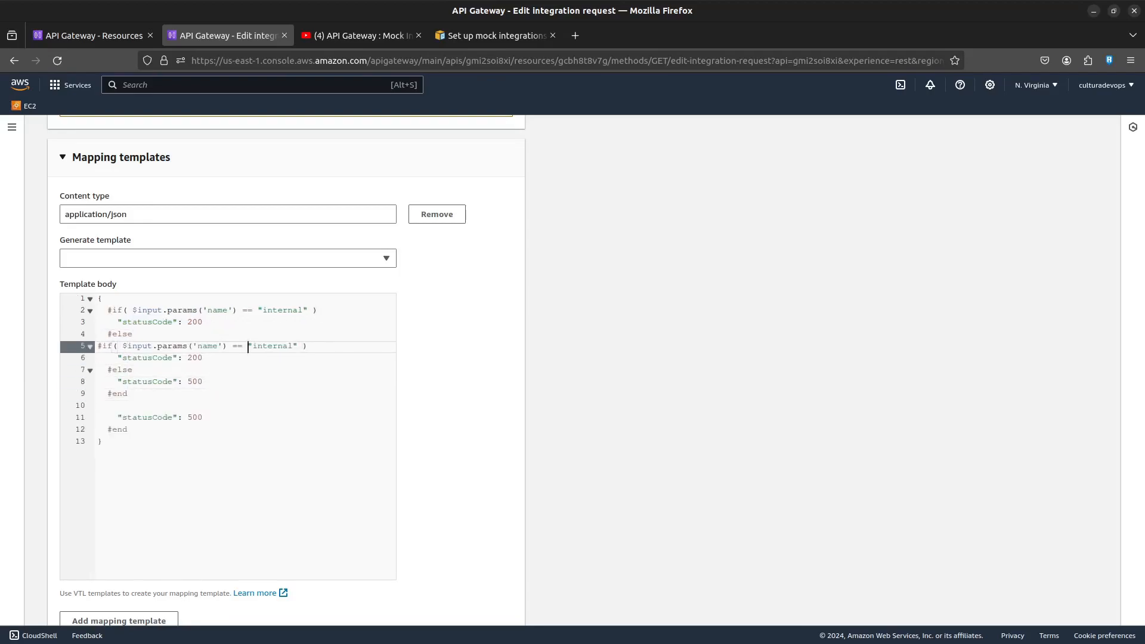
{"action": "key", "text": "BackSpace"}
{"action": "key", "text": "BackSpace"}
{"action": "key", "text": "BackSpace"}
{"action": "key", "text": "BackSpace"}
{"action": "type", "text": "mail"}
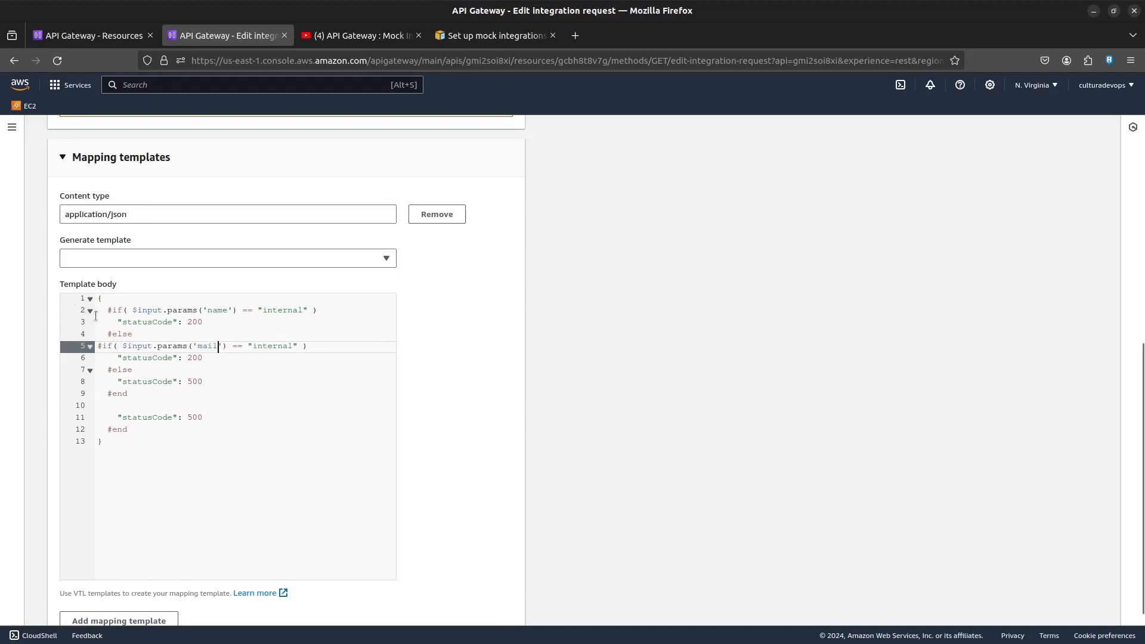
Replace the nested condition's comparison value with a sample e-mail address and indent the nested #if line
{"action": "double_click", "coordinate": [270, 346]}
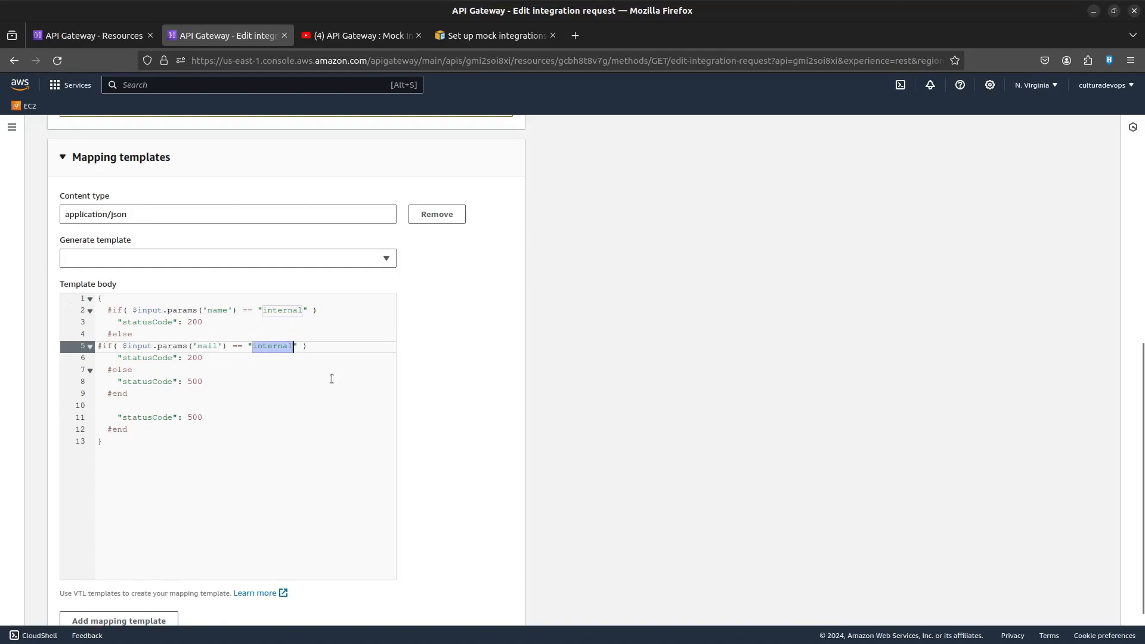
{"action": "type", "text": "@algo.com"}
{"action": "key", "text": "Left"}
{"action": "key", "text": "Left"}
{"action": "key", "text": "Left"}
{"action": "key", "text": "Left"}
{"action": "key", "text": "Left"}
{"action": "key", "text": "Left"}
{"action": "key", "text": "Left"}
{"action": "key", "text": "Left"}
{"action": "key", "text": "Left"}
{"action": "type", "text": "x"}
{"action": "key", "text": "Home"}
{"action": "key", "text": "Tab"}
Set the statusCode under the nested mail condition to 404
{"action": "key", "text": "Down"}
{"action": "key", "text": "Left"}
{"action": "key", "text": "Left"}
{"action": "key", "text": "BackSpace"}
{"action": "key", "text": "BackSpace"}
{"action": "key", "text": "BackSpace"}
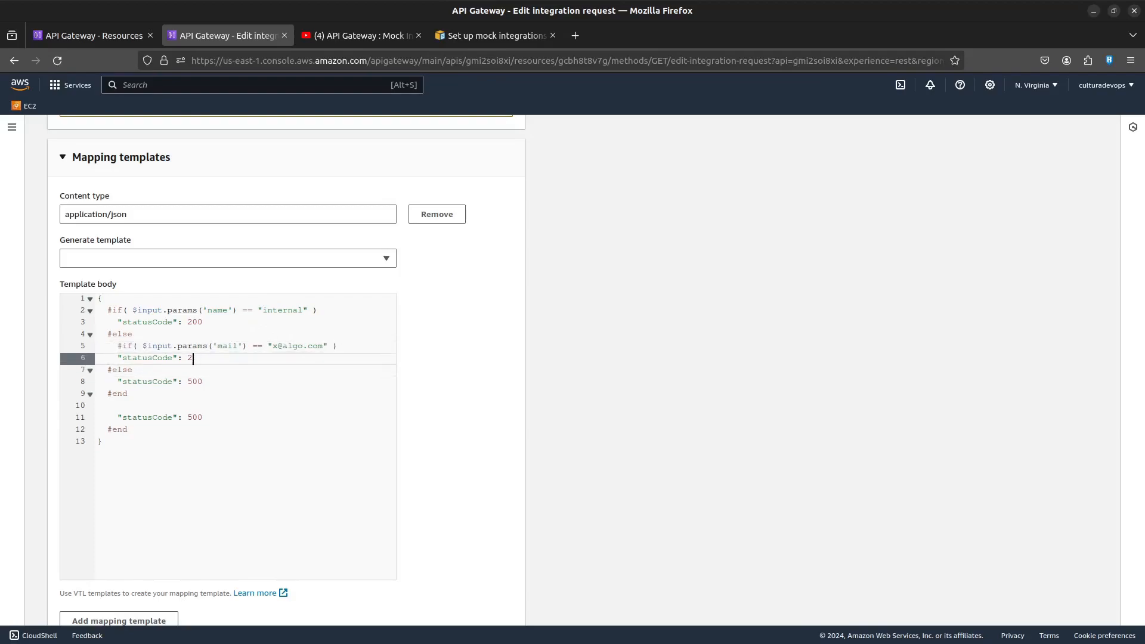
{"action": "type", "text": "404"}
{"action": "key", "text": "Up"}
{"action": "key", "text": "Down"}
{"action": "key", "text": "Down"}
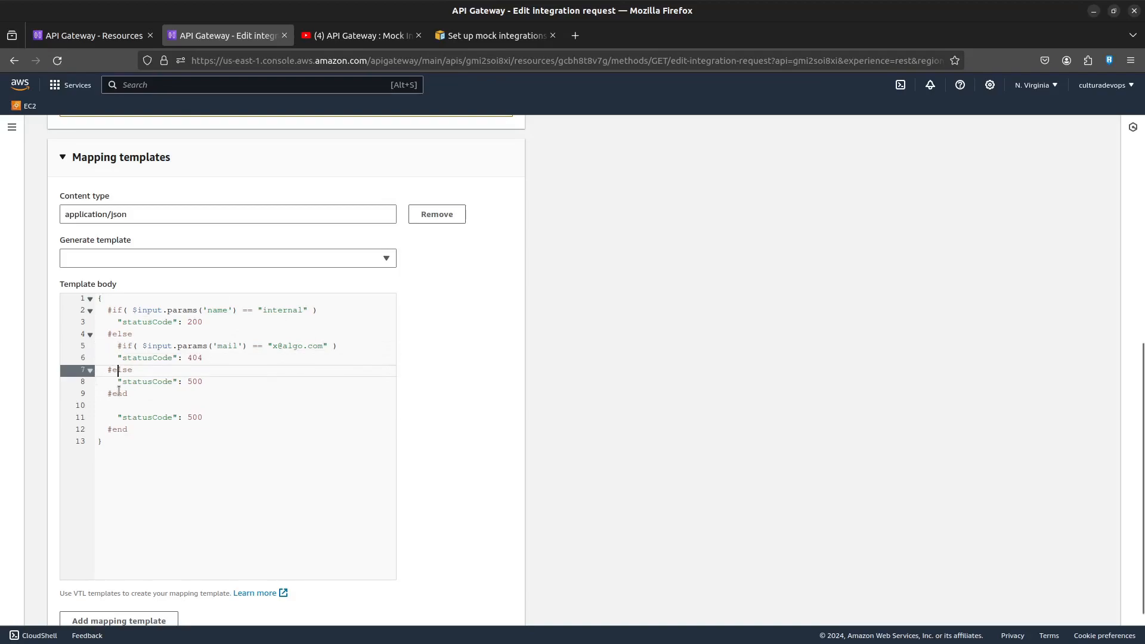
Delete the leftover statusCode 500 line and the blank line between the two #end statements
{"action": "left_click_drag", "start_coordinate": [203, 418], "coordinate": [93, 414]}
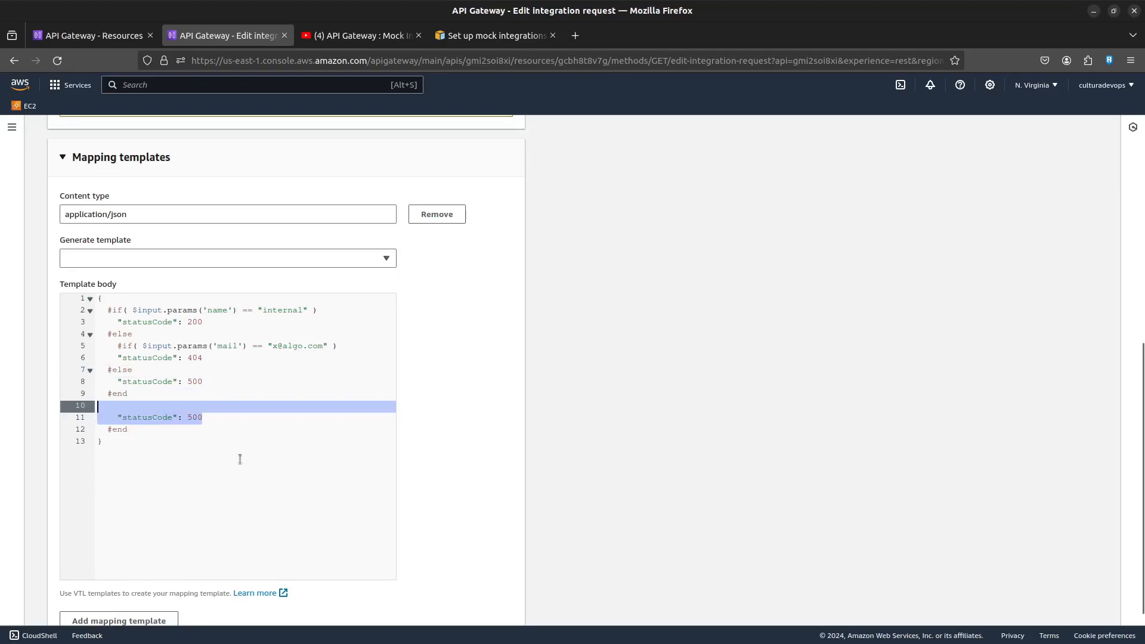
{"action": "key", "text": "BackSpace"}
{"action": "key", "text": "BackSpace"}
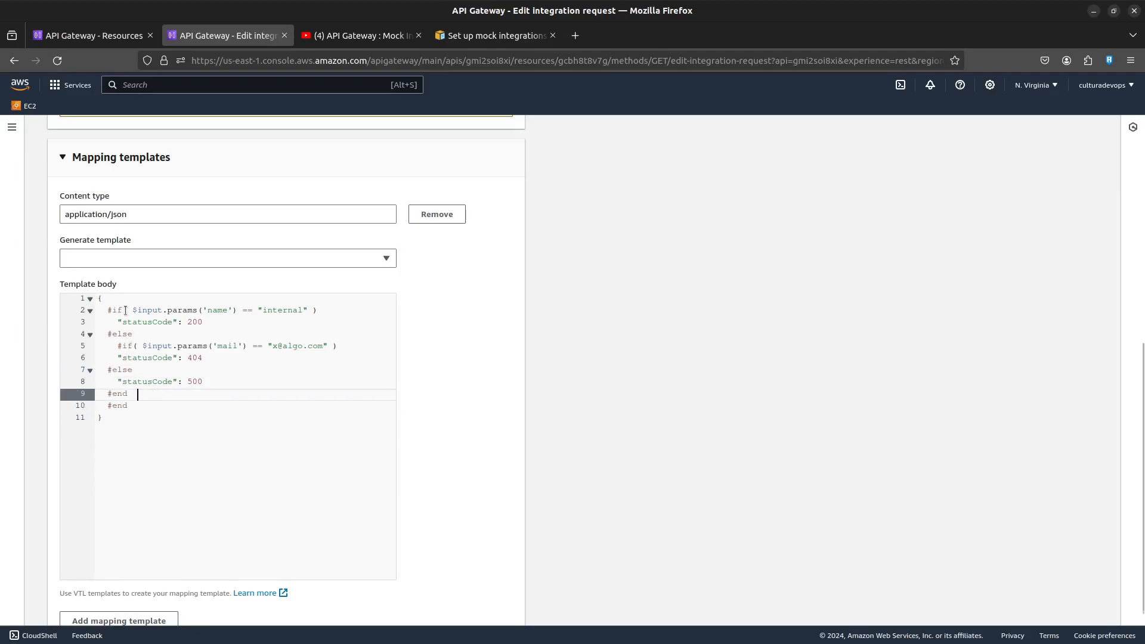
Review the template's name and mail conditions and the status code assigned in each branch
{"action": "double_click", "coordinate": [218, 312]}
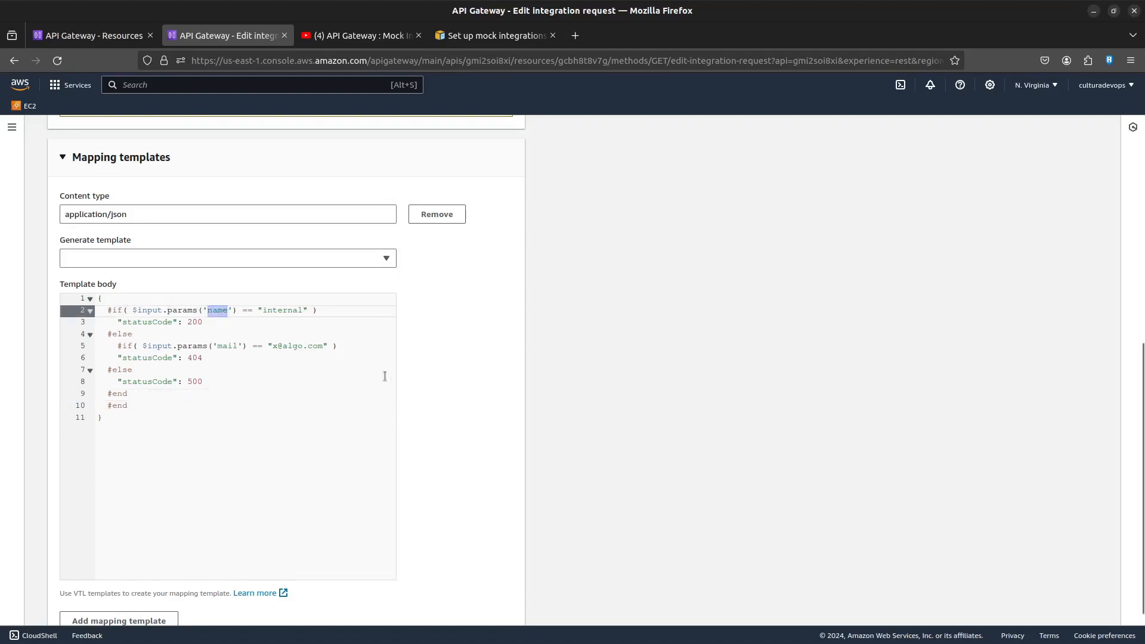
{"action": "double_click", "coordinate": [289, 311]}
{"action": "left_click_drag", "start_coordinate": [102, 322], "coordinate": [204, 321]}
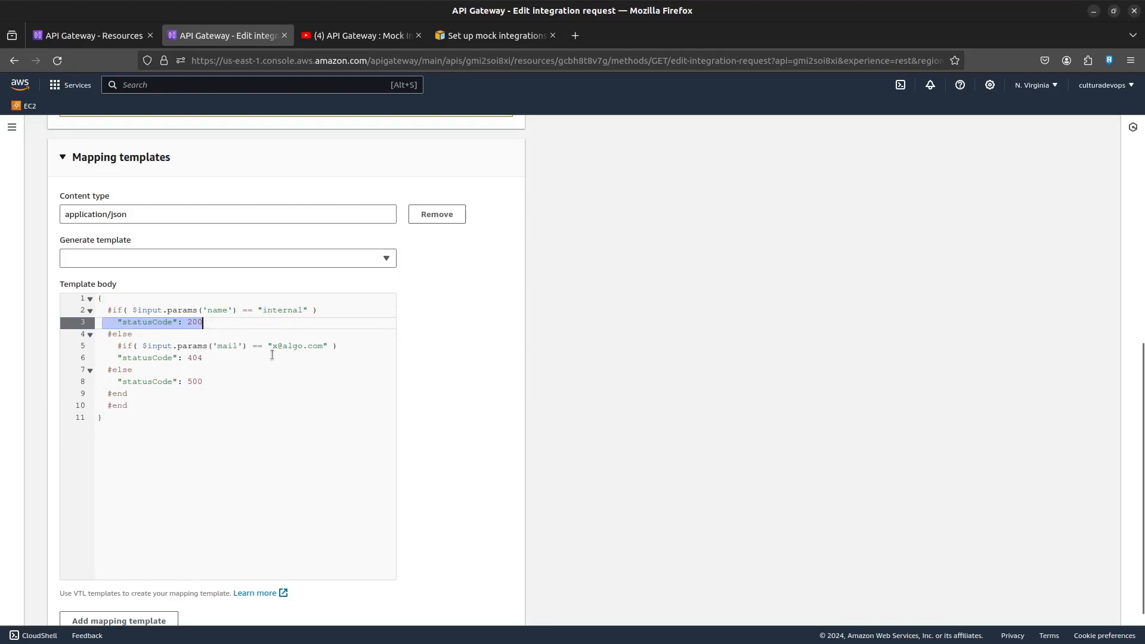
{"action": "left_click_drag", "start_coordinate": [118, 347], "coordinate": [200, 347]}
{"action": "left_click", "coordinate": [223, 348]}
{"action": "double_click", "coordinate": [224, 348]}
{"action": "left_click_drag", "start_coordinate": [272, 347], "coordinate": [323, 345]}
{"action": "left_click_drag", "start_coordinate": [122, 358], "coordinate": [203, 358]}
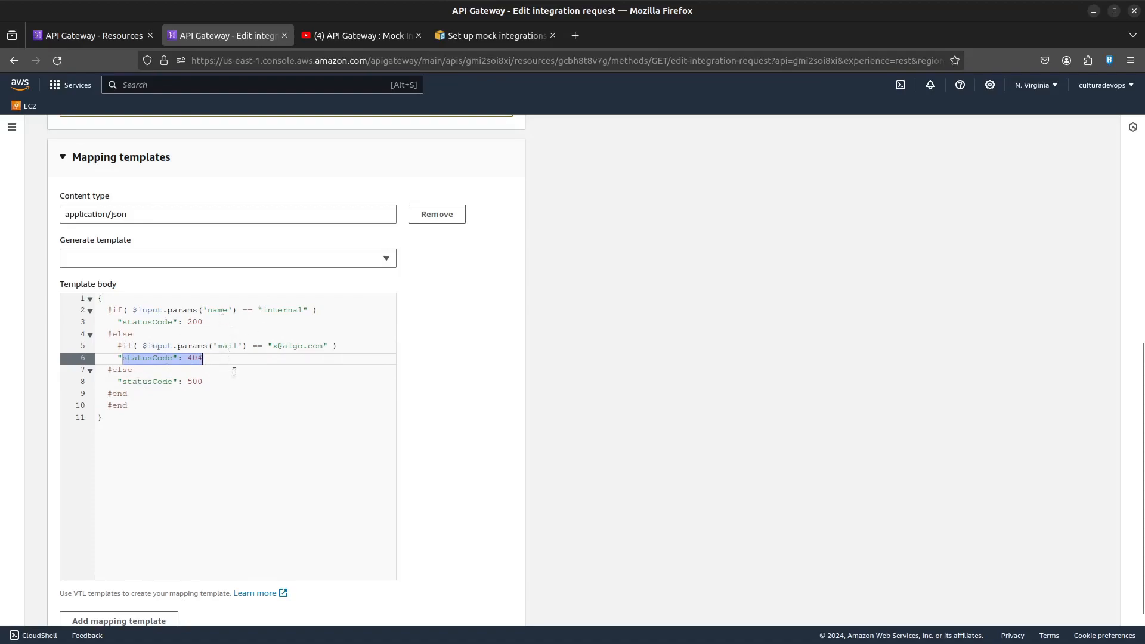
{"action": "left_click_drag", "start_coordinate": [236, 381], "coordinate": [97, 382]}
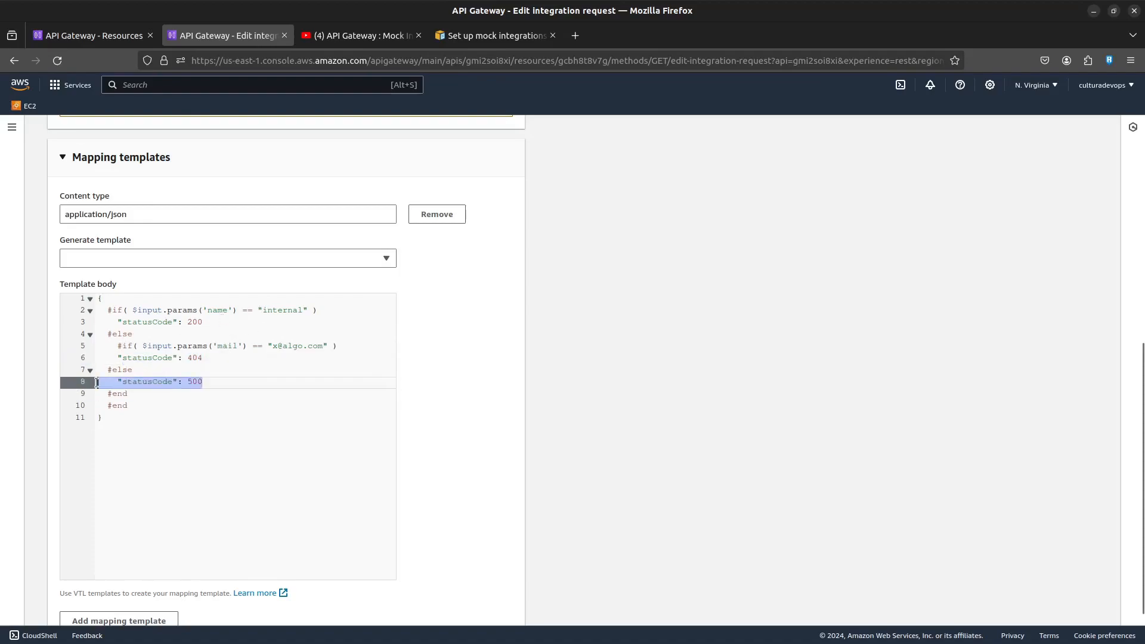
{"action": "left_click", "coordinate": [263, 382]}
{"action": "double_click", "coordinate": [232, 340]}
{"action": "triple_click", "coordinate": [232, 343]}
{"action": "left_click", "coordinate": [233, 344]}
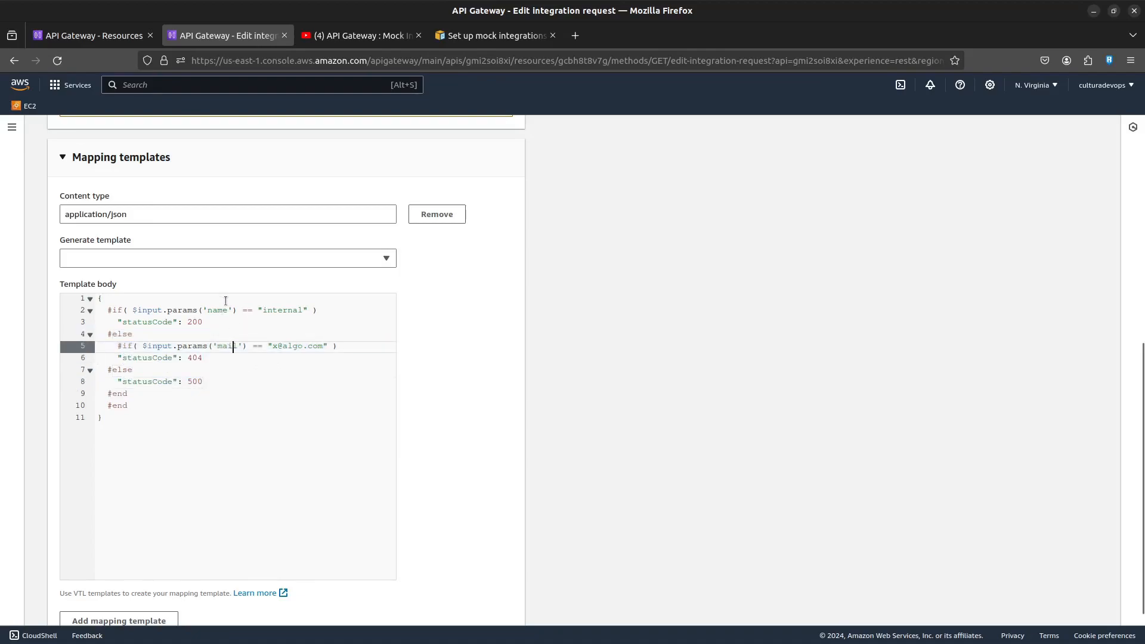
{"action": "double_click", "coordinate": [297, 310]}
{"action": "left_click", "coordinate": [308, 337]}
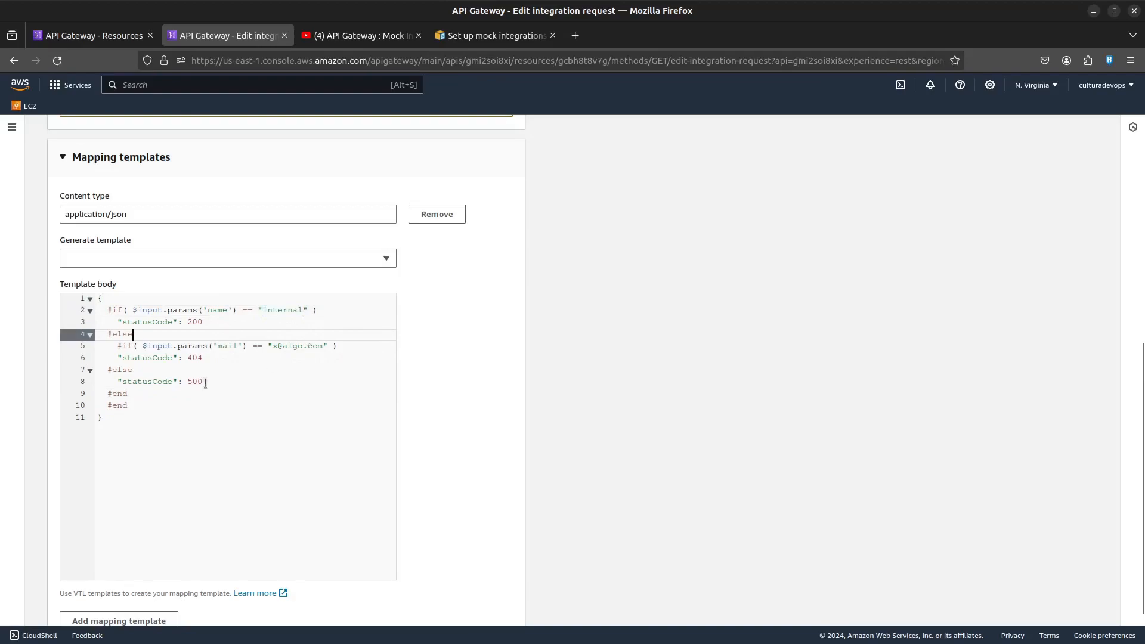
{"action": "left_click_drag", "start_coordinate": [122, 381], "coordinate": [286, 381]}
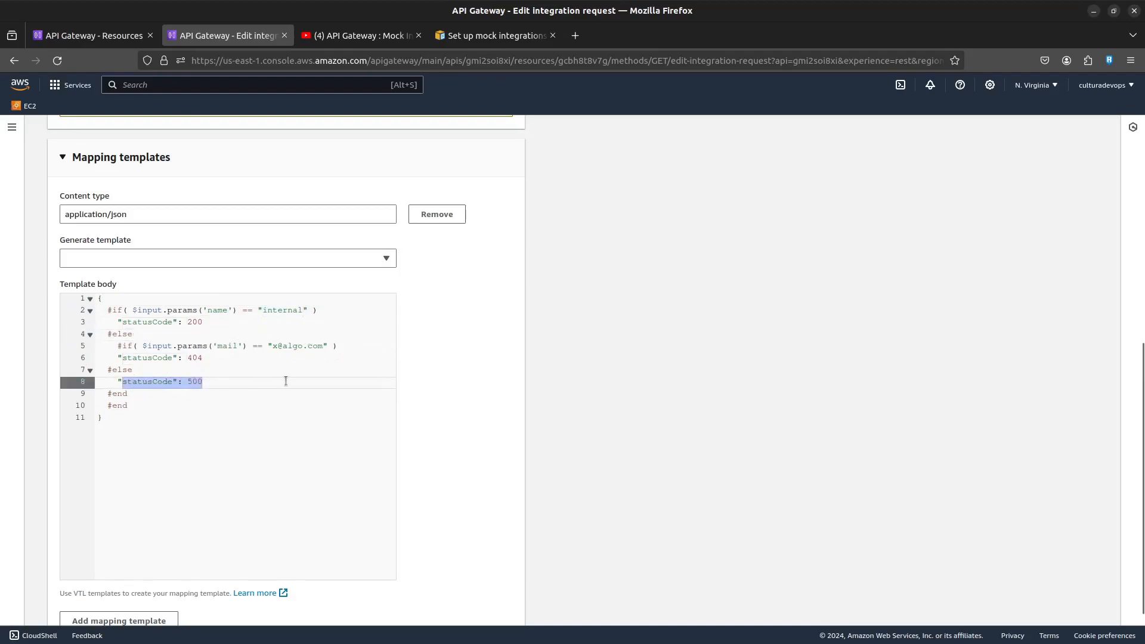
Save the GET method's edited integration request
{"action": "scroll", "coordinate": [310, 378], "scroll_direction": "down", "scroll_amount": 2}
{"action": "left_click", "coordinate": [503, 604]}
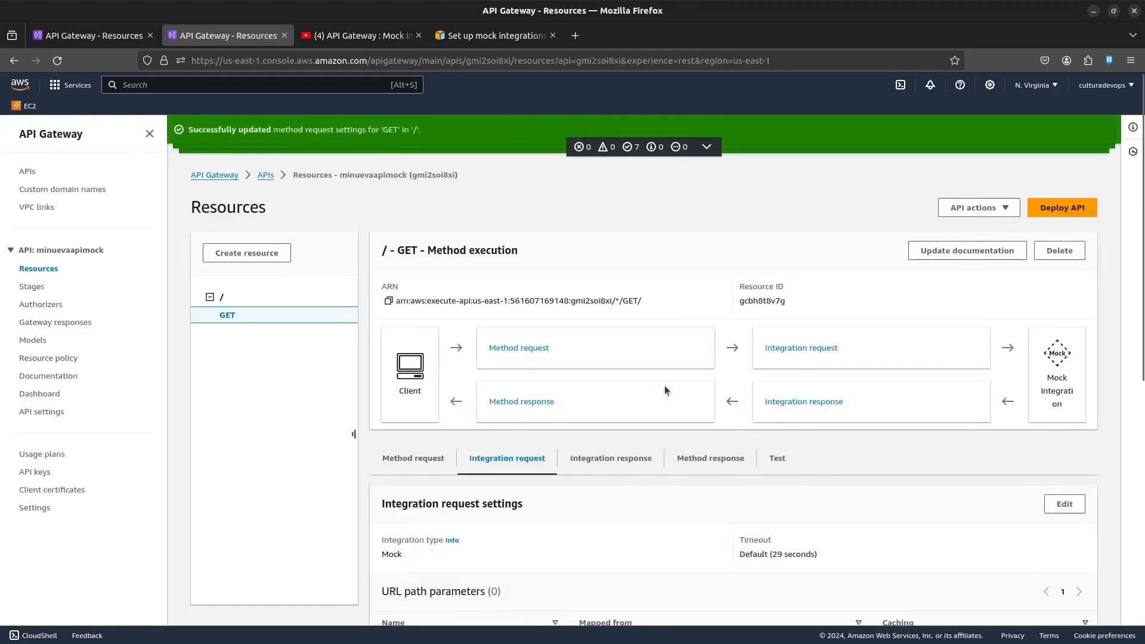
{"action": "scroll", "coordinate": [570, 412], "scroll_direction": "down", "scroll_amount": 2}
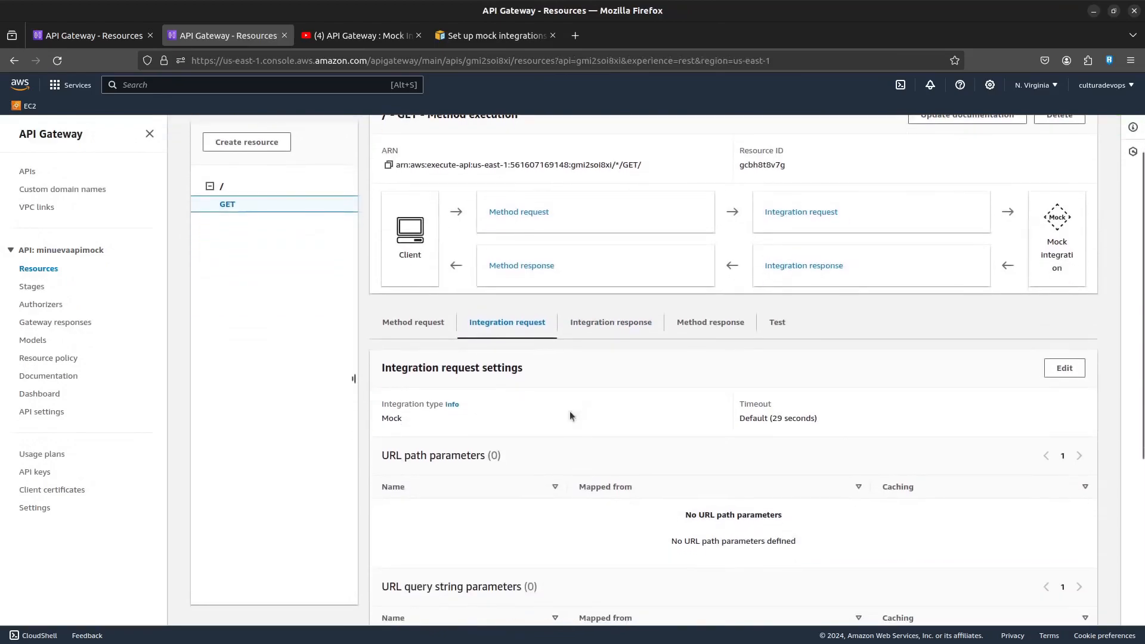